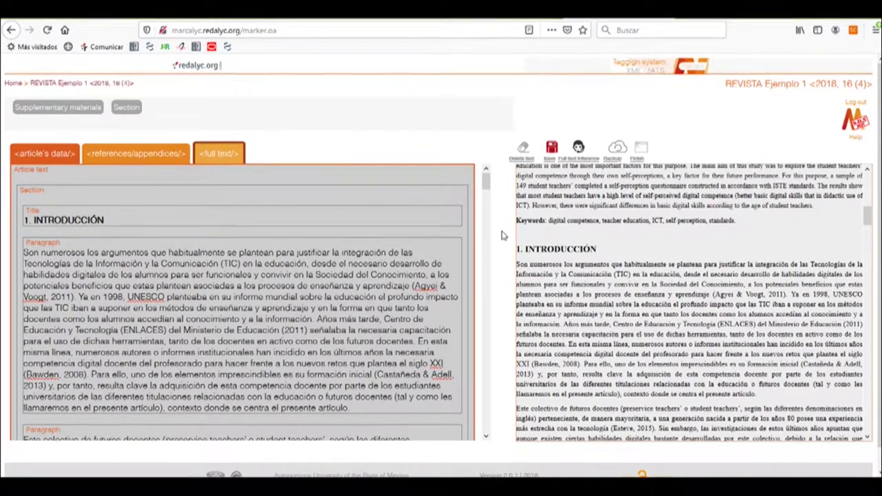
Step: Run the inference assistant for citations in the text on the "1. INTRODUCCIÓN" section and accept its instructions
{"action": "left_click_drag", "start_coordinate": [486, 186], "coordinate": [494, 205]}
{"action": "mouse_move", "coordinate": [182, 197]}
{"action": "left_click", "coordinate": [182, 198]}
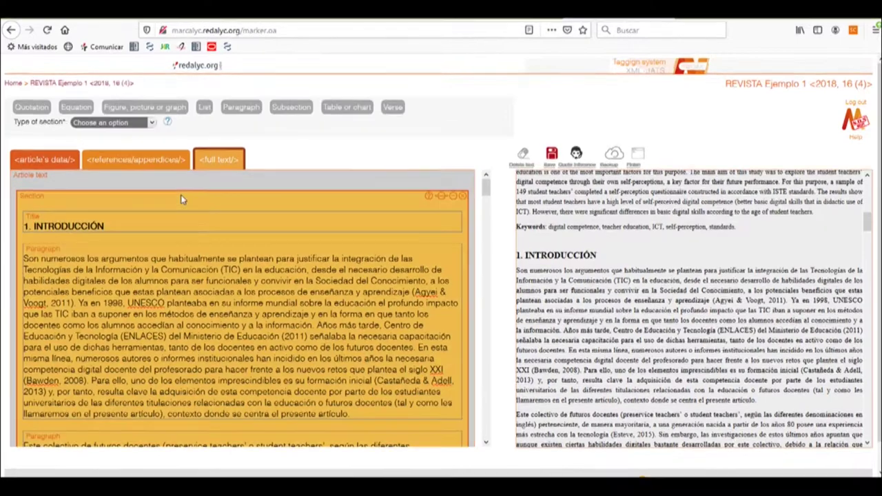
{"action": "left_click", "coordinate": [576, 154]}
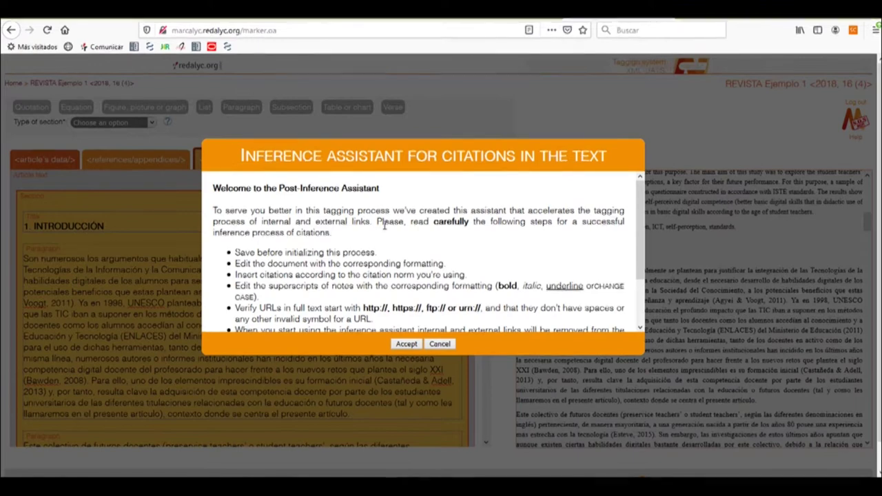
{"action": "left_click_drag", "start_coordinate": [641, 234], "coordinate": [634, 281]}
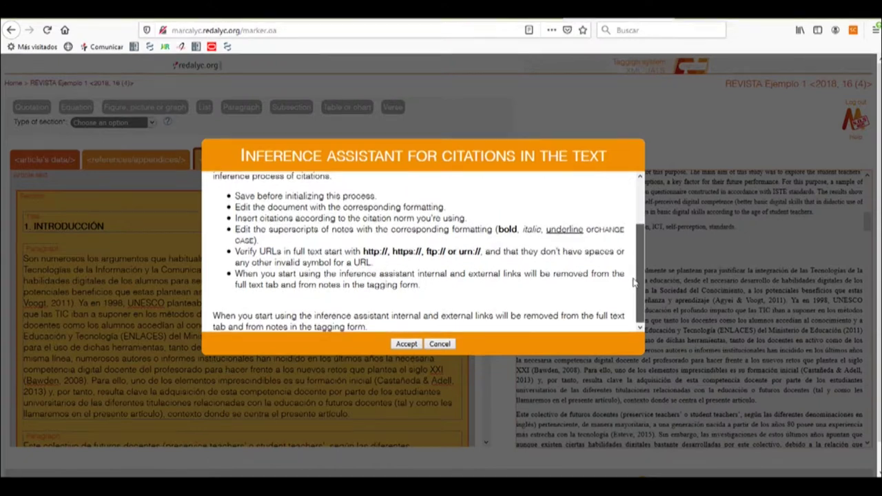
{"action": "left_click", "coordinate": [406, 344]}
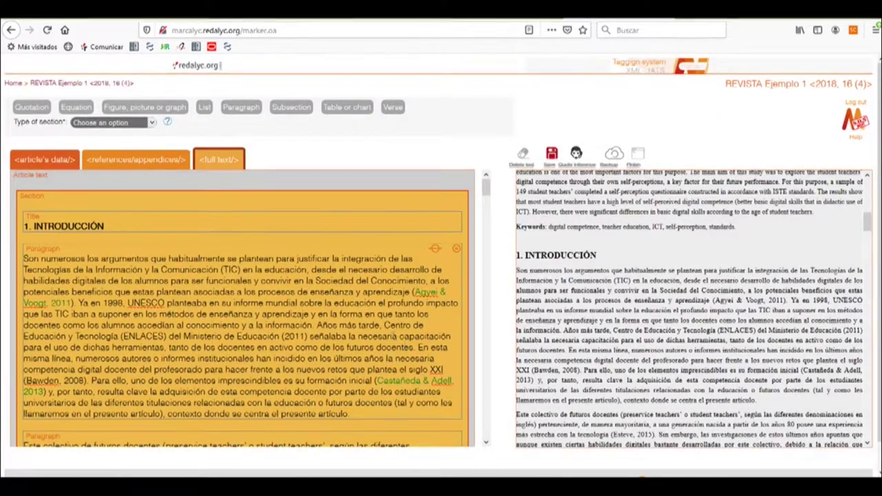
Step: Link the citation "Centro de Educación y Tecnología (ENLACES) del Ministerio de Educación (2011)" internally to its matching reference
{"action": "scroll", "coordinate": [443, 245], "scroll_direction": "down", "scroll_amount": 2}
{"action": "mouse_move", "coordinate": [436, 227]}
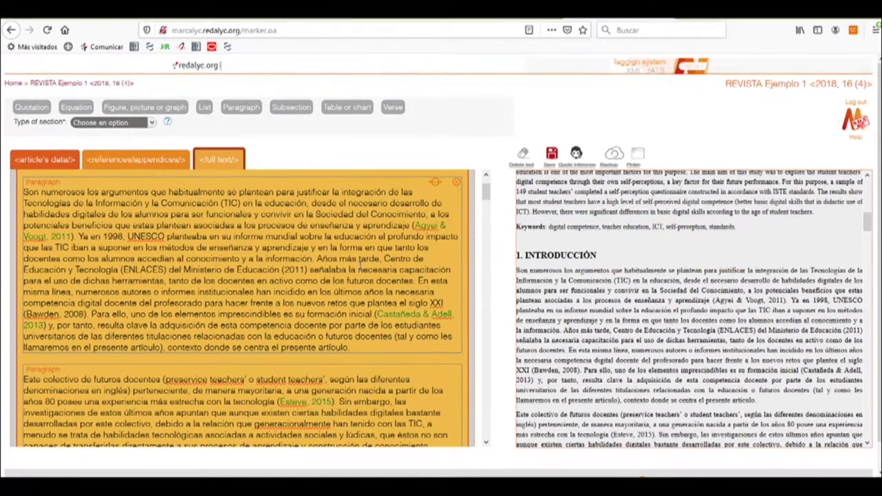
{"action": "mouse_move", "coordinate": [302, 409]}
{"action": "left_click_drag", "start_coordinate": [384, 258], "coordinate": [307, 270]}
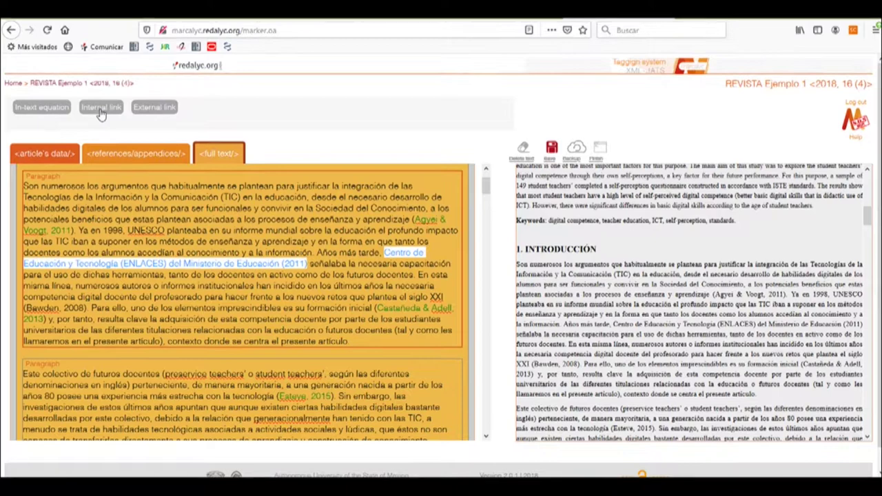
{"action": "left_click", "coordinate": [100, 108]}
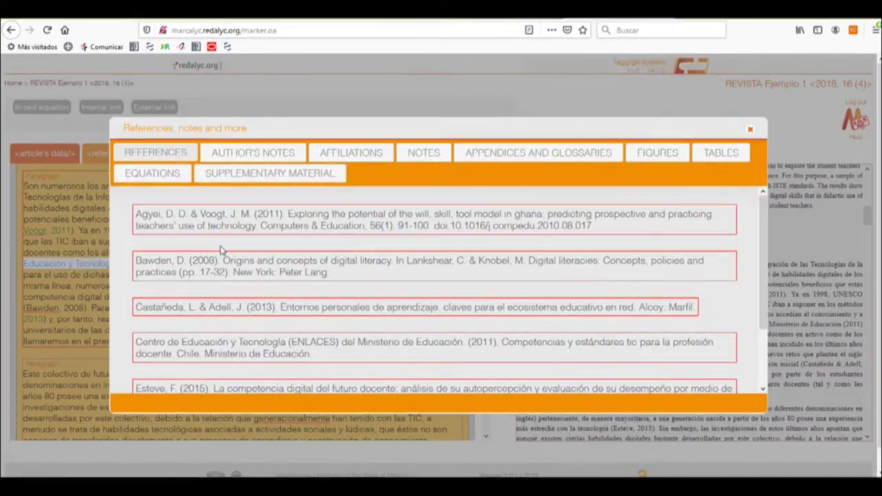
{"action": "left_click", "coordinate": [200, 350]}
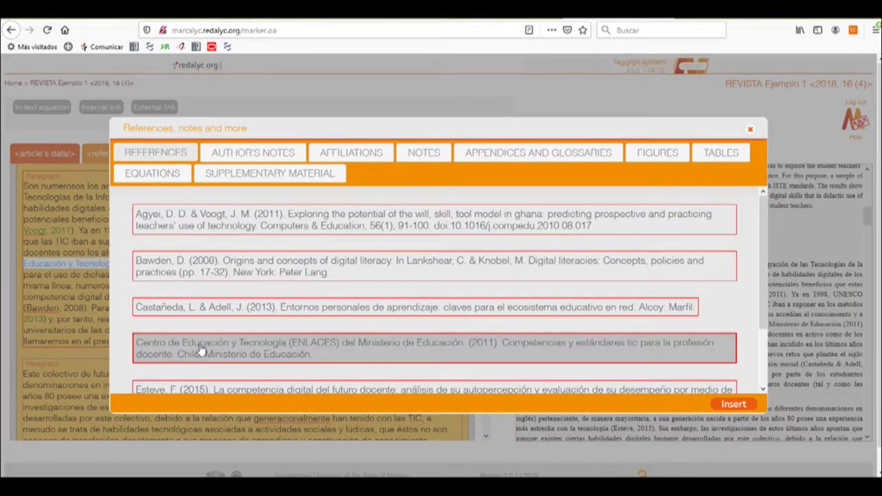
{"action": "left_click", "coordinate": [731, 405]}
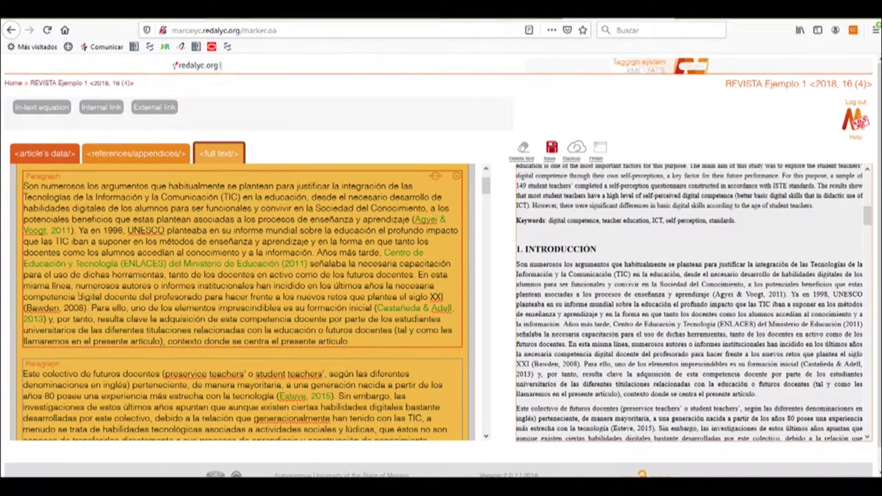
Step: Link the parenthesised 2008 citation after "siglo XXI" in the first Introduction paragraph internally to its matching reference
{"action": "left_click_drag", "start_coordinate": [25, 308], "coordinate": [85, 313]}
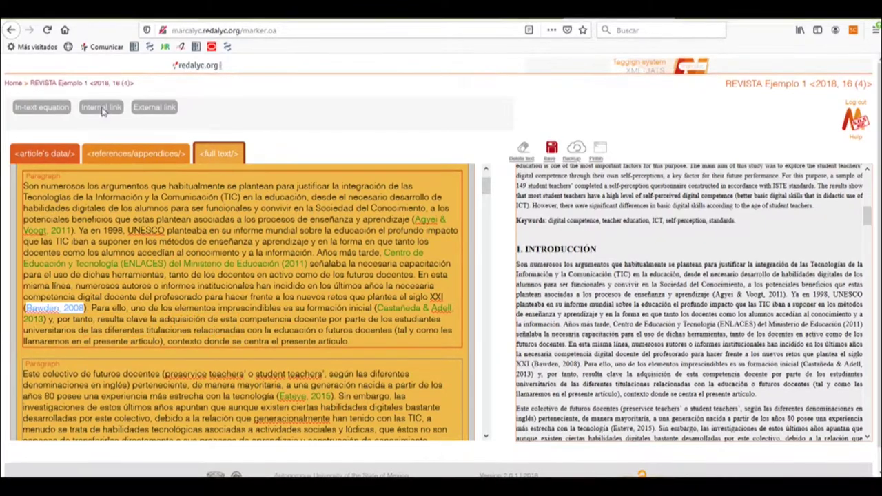
{"action": "left_click", "coordinate": [102, 111]}
{"action": "left_click", "coordinate": [193, 268]}
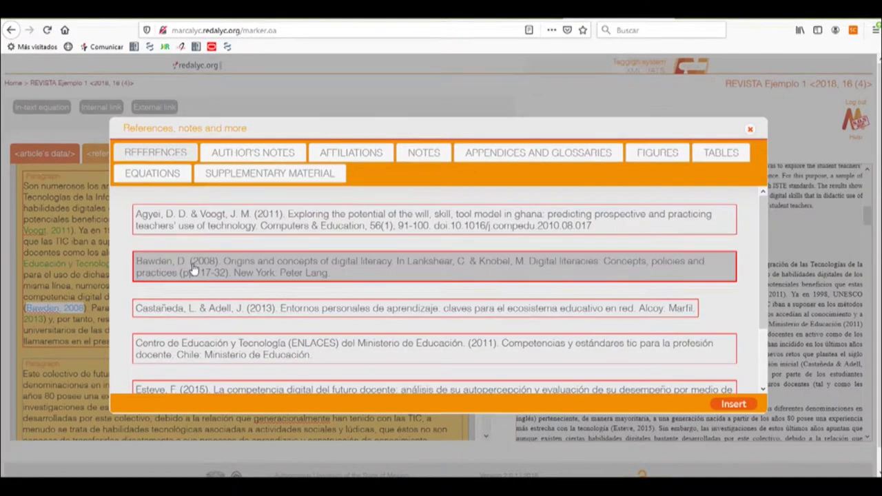
{"action": "left_click", "coordinate": [735, 405]}
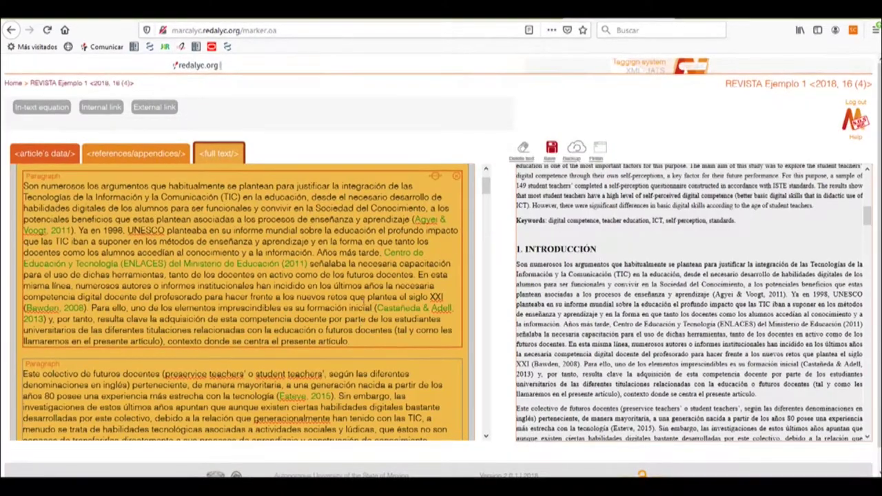
Step: Clear the "Ec. 1" text from its paragraph in section 2, "LA COMPETENCIA DIGITAL DOCENTE", and add an Equation element in that paragraph
{"action": "scroll", "coordinate": [348, 287], "scroll_direction": "down", "scroll_amount": 5}
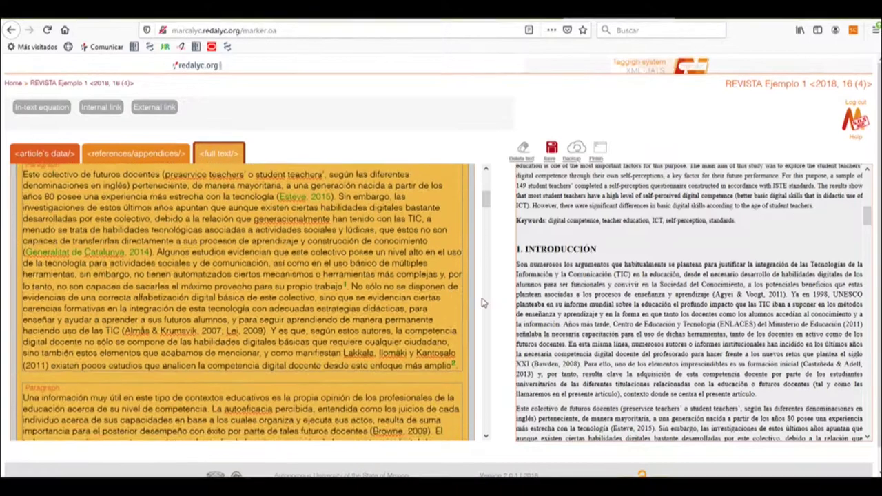
{"action": "scroll", "coordinate": [645, 304], "scroll_direction": "down", "scroll_amount": 5}
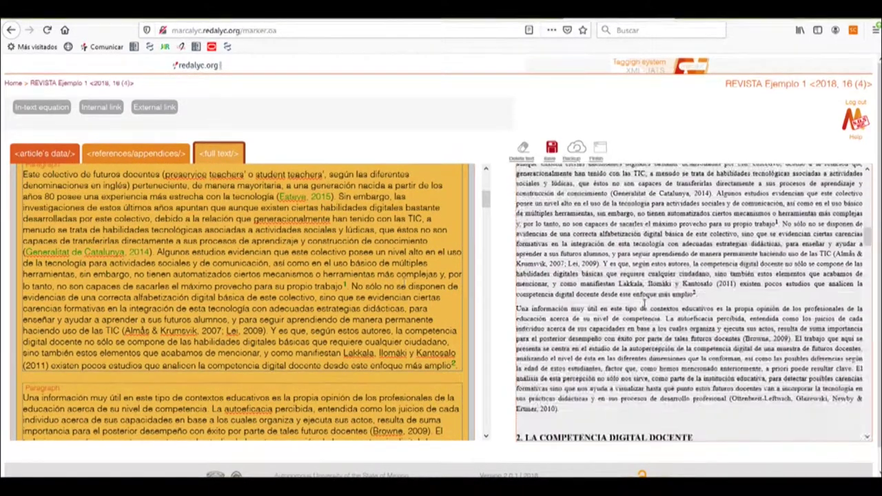
{"action": "scroll", "coordinate": [301, 269], "scroll_direction": "down", "scroll_amount": 1}
{"action": "scroll", "coordinate": [301, 269], "scroll_direction": "down", "scroll_amount": 1}
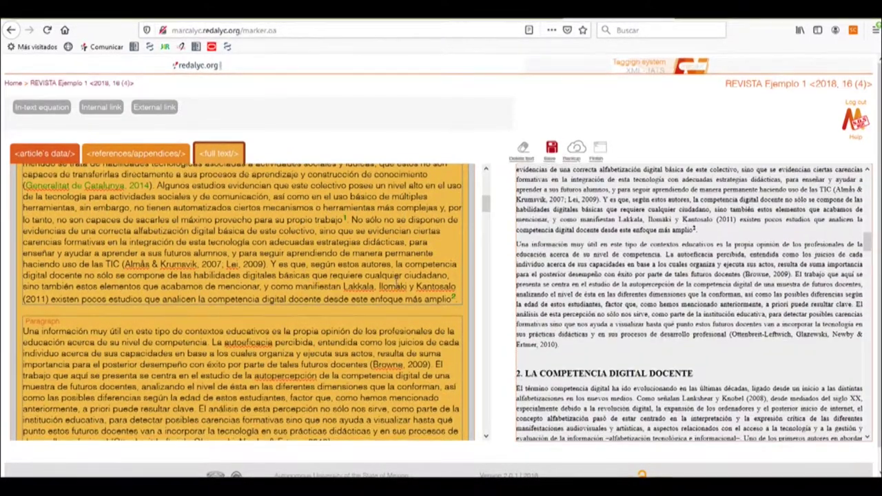
{"action": "mouse_move", "coordinate": [455, 302]}
{"action": "scroll", "coordinate": [354, 270], "scroll_direction": "down", "scroll_amount": 3}
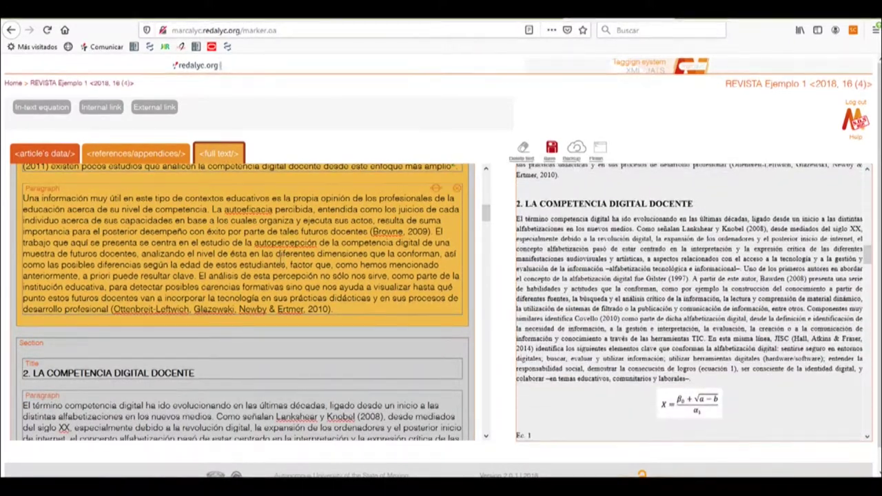
{"action": "scroll", "coordinate": [277, 257], "scroll_direction": "down", "scroll_amount": 5}
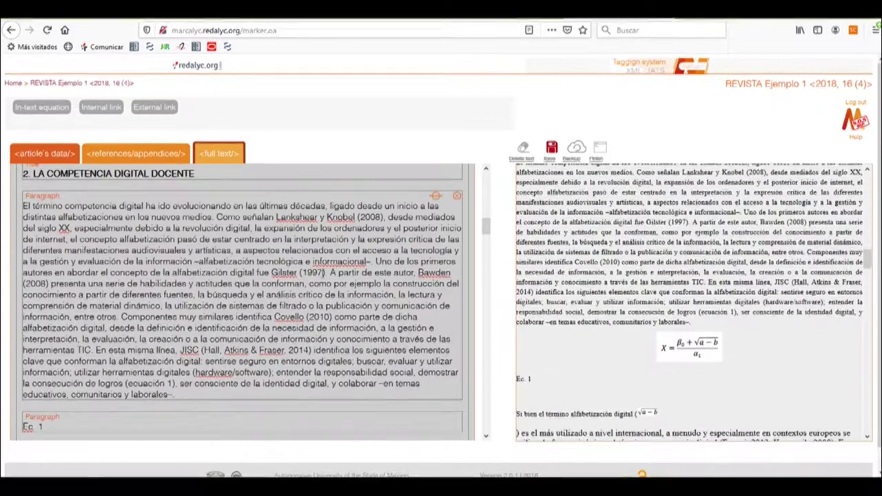
{"action": "scroll", "coordinate": [331, 288], "scroll_direction": "down", "scroll_amount": 2}
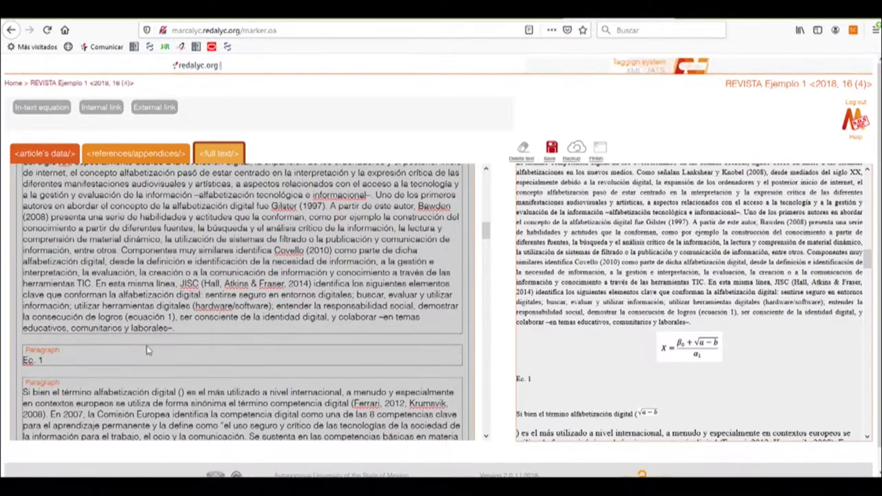
{"action": "scroll", "coordinate": [146, 351], "scroll_direction": "down", "scroll_amount": 2}
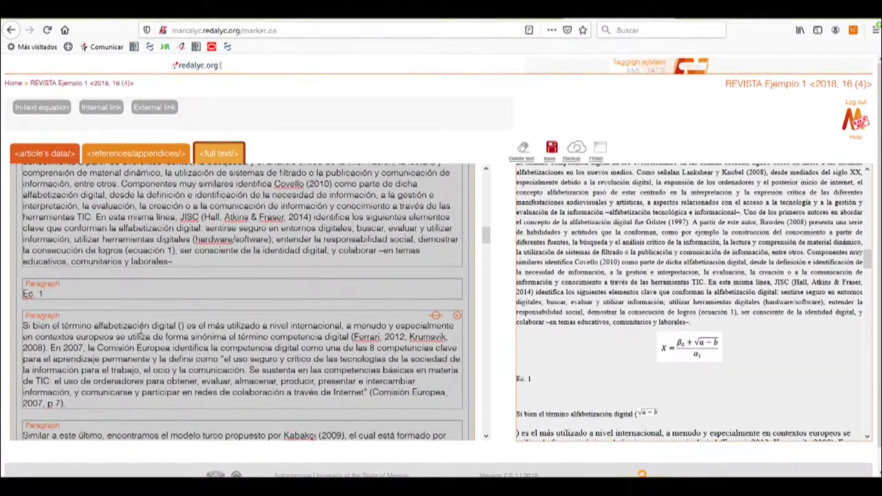
{"action": "left_click", "coordinate": [169, 288]}
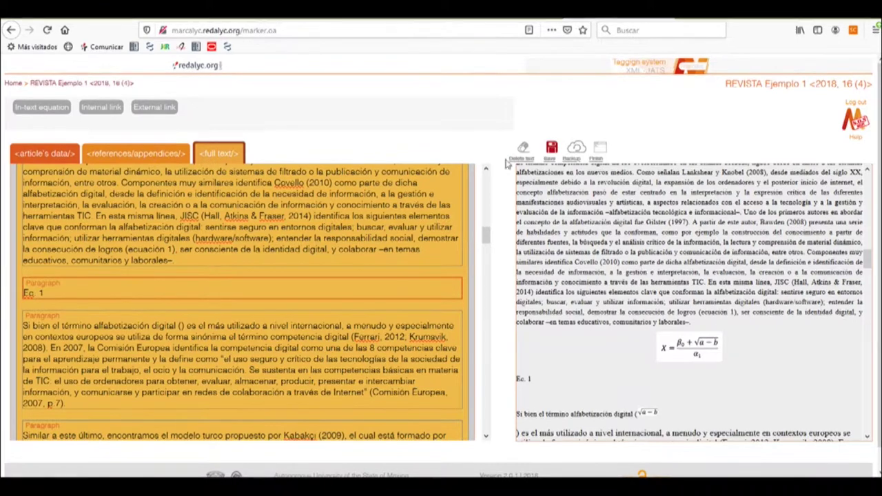
{"action": "left_click", "coordinate": [524, 149]}
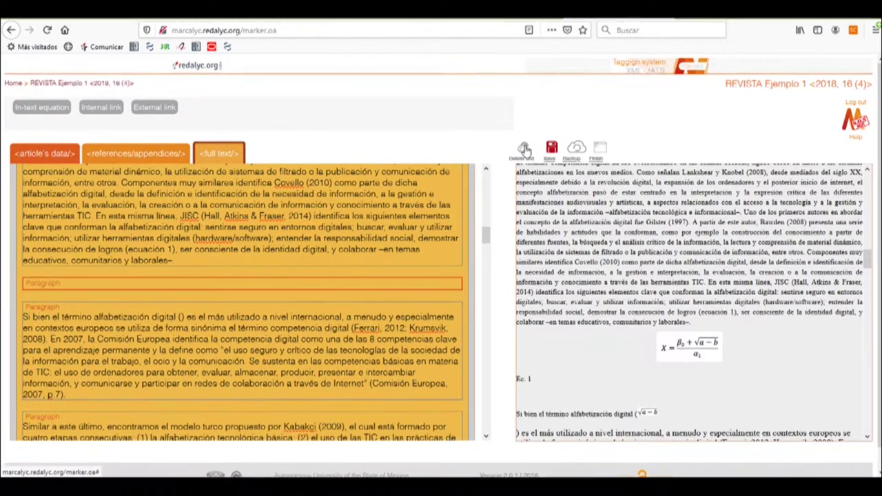
{"action": "left_click", "coordinate": [115, 288]}
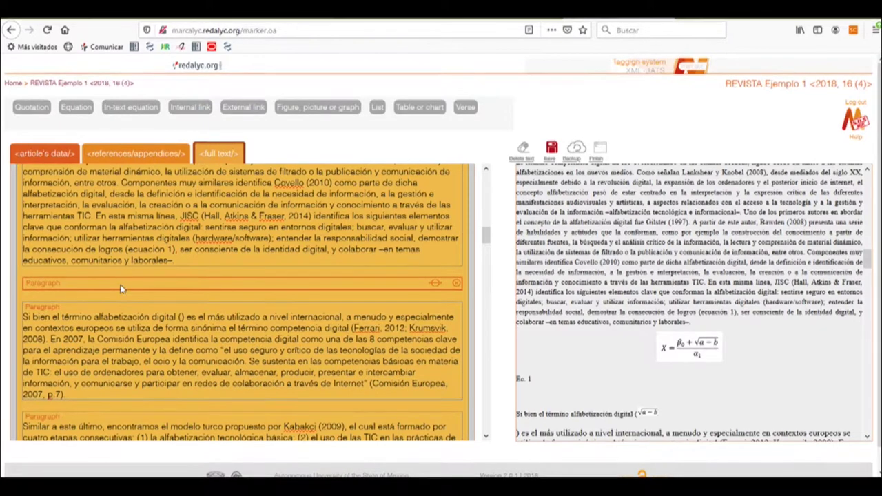
{"action": "left_click", "coordinate": [72, 109]}
Step: Set the equation's identifier to "Ec. 1" from the source text and remove the empty nested Equation element
{"action": "scroll", "coordinate": [100, 265], "scroll_direction": "down", "scroll_amount": 2}
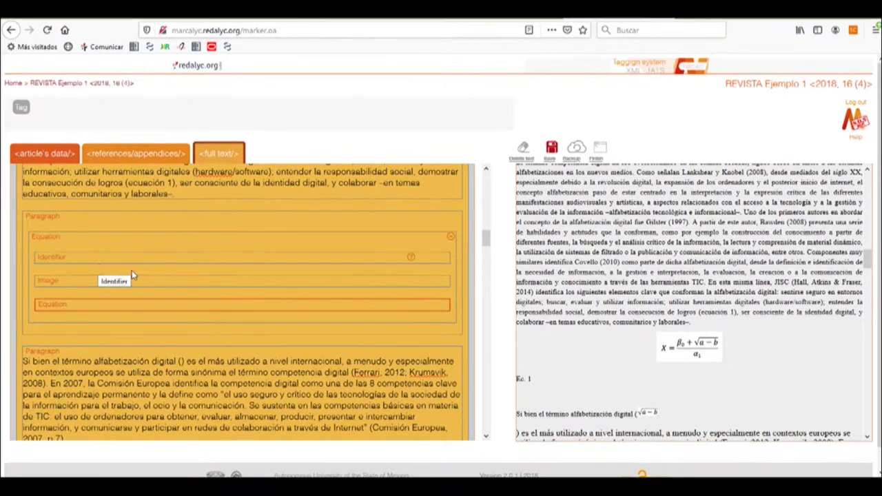
{"action": "left_click", "coordinate": [233, 258]}
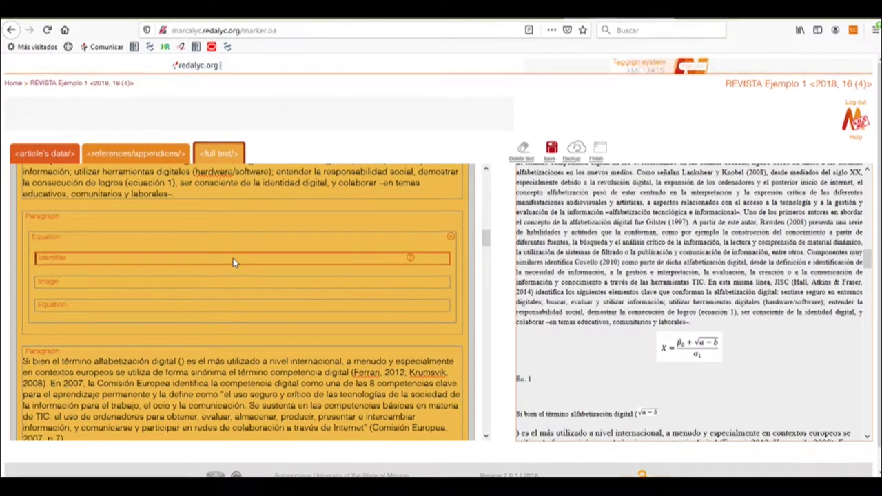
{"action": "left_click_drag", "start_coordinate": [517, 378], "coordinate": [526, 378]}
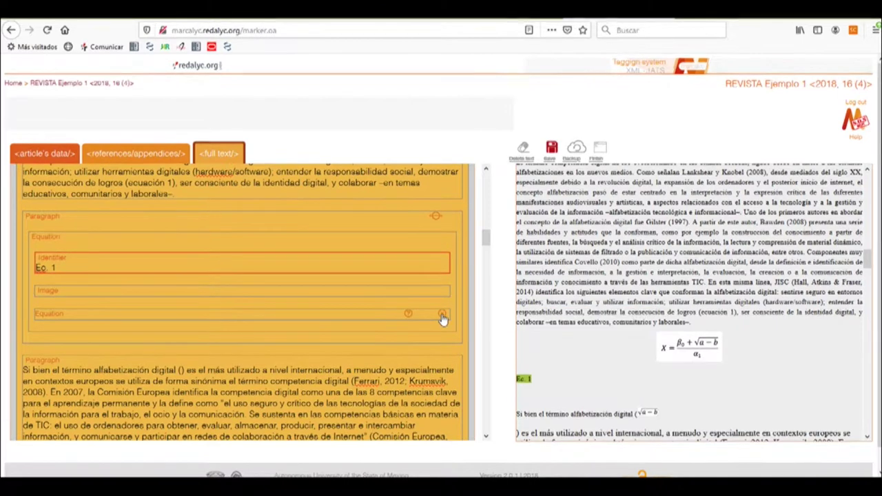
{"action": "left_click", "coordinate": [442, 315]}
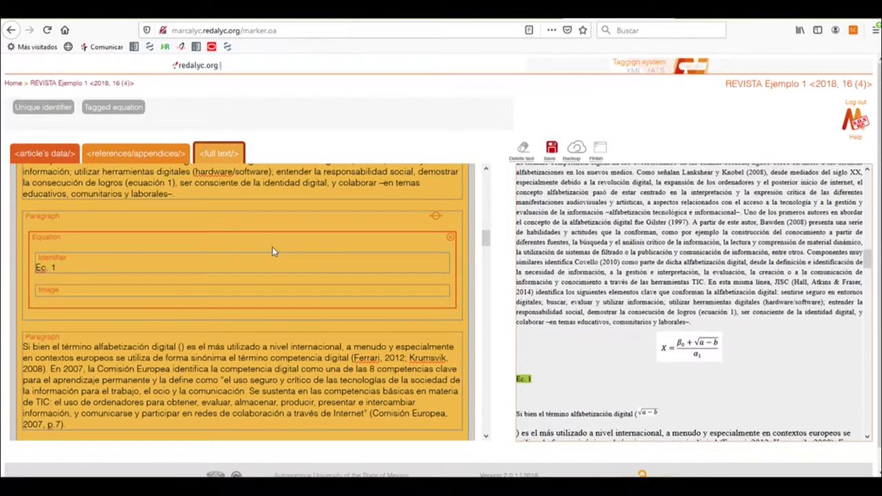
Step: Upload the file Ecu01.png to the gallery for the equation's Image element
{"action": "left_click", "coordinate": [82, 293]}
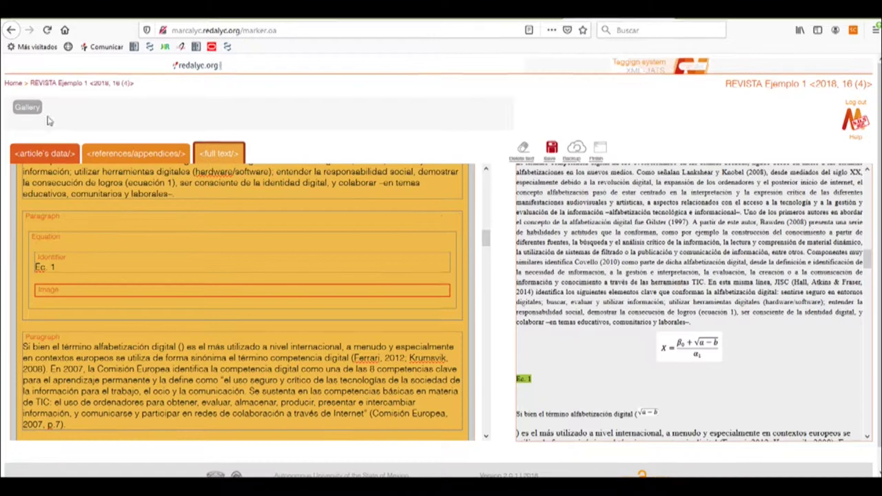
{"action": "left_click", "coordinate": [27, 108]}
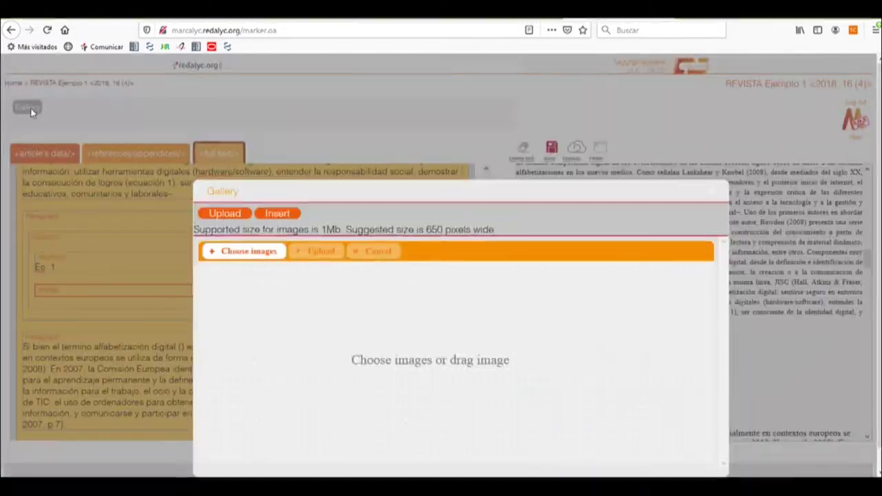
{"action": "left_click", "coordinate": [249, 252]}
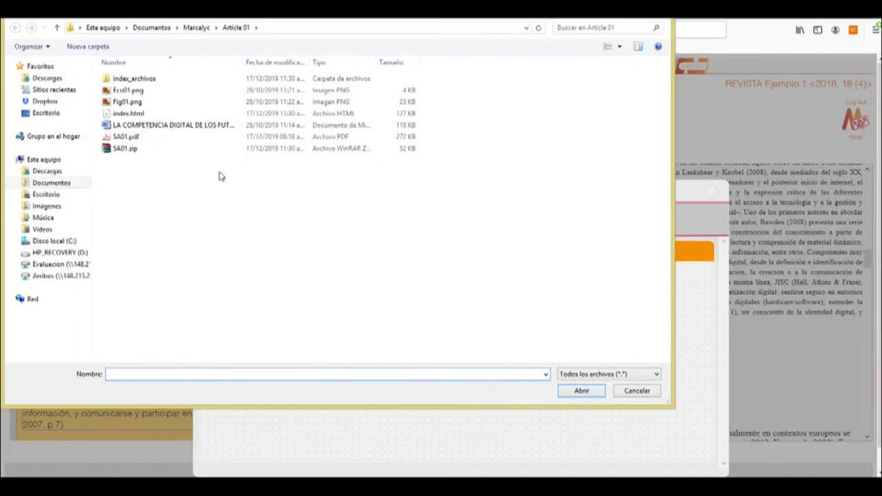
{"action": "double_click", "coordinate": [140, 93]}
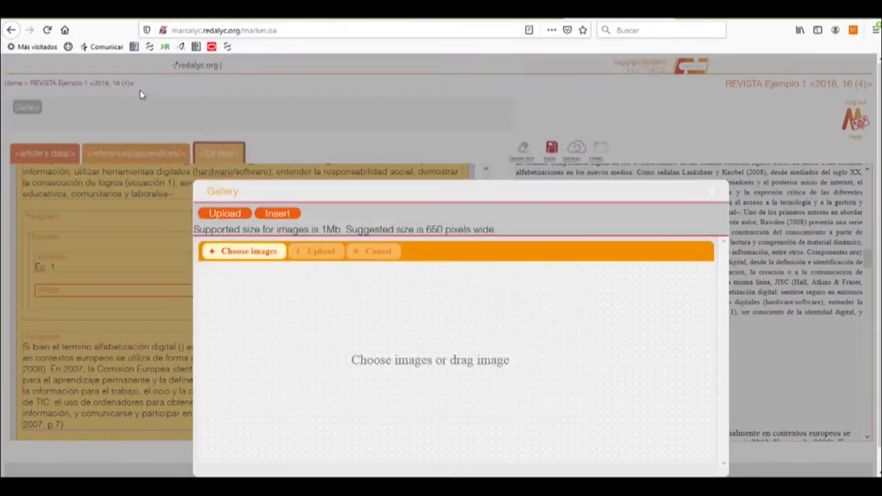
{"action": "left_click", "coordinate": [317, 253]}
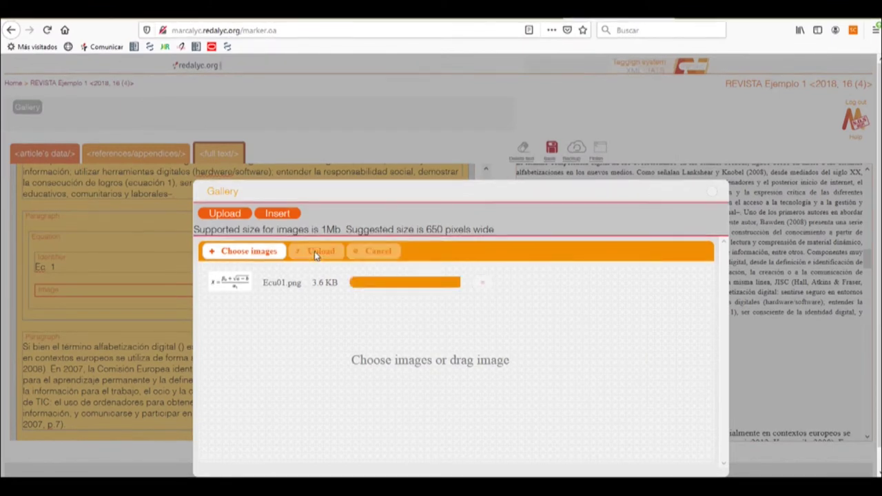
Step: Insert the uploaded equation picture from the gallery into the Image element of Ec. 1
{"action": "left_click", "coordinate": [278, 214]}
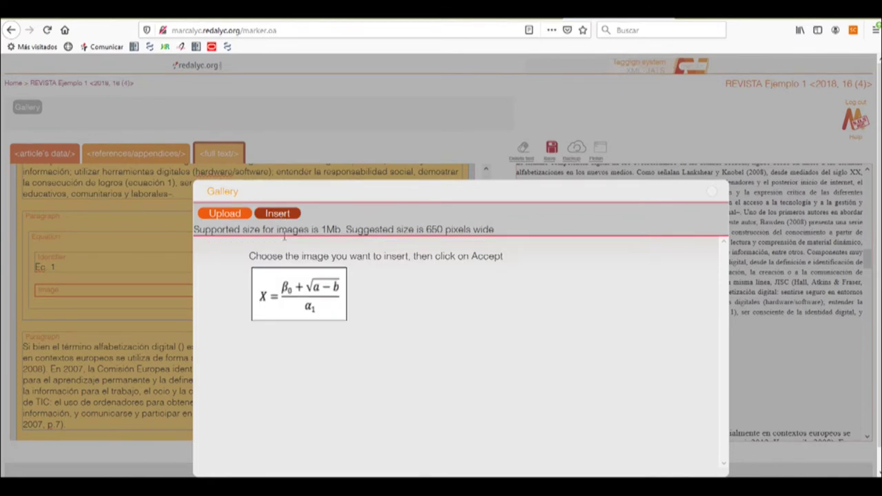
{"action": "left_click", "coordinate": [300, 293]}
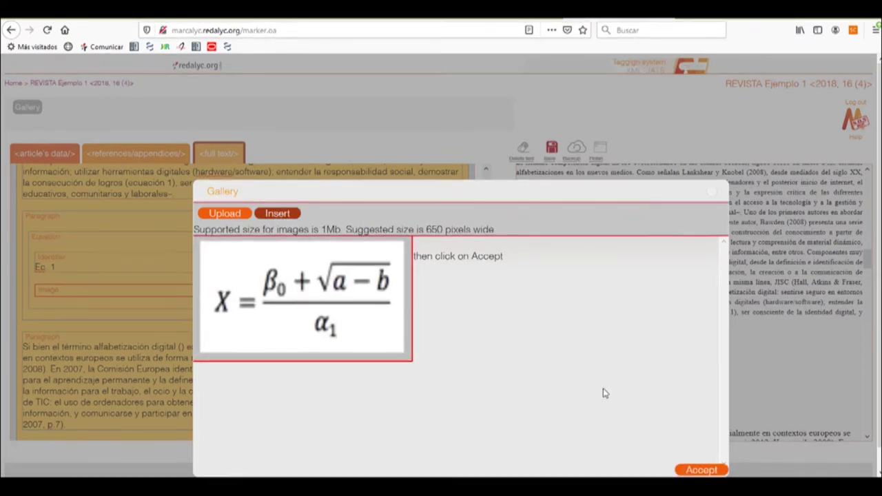
{"action": "left_click", "coordinate": [702, 470]}
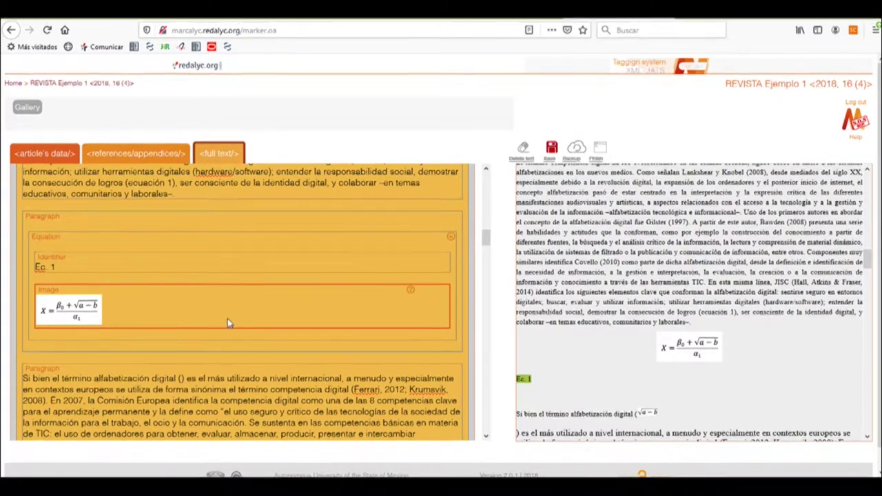
{"action": "scroll", "coordinate": [227, 323], "scroll_direction": "up", "scroll_amount": 1}
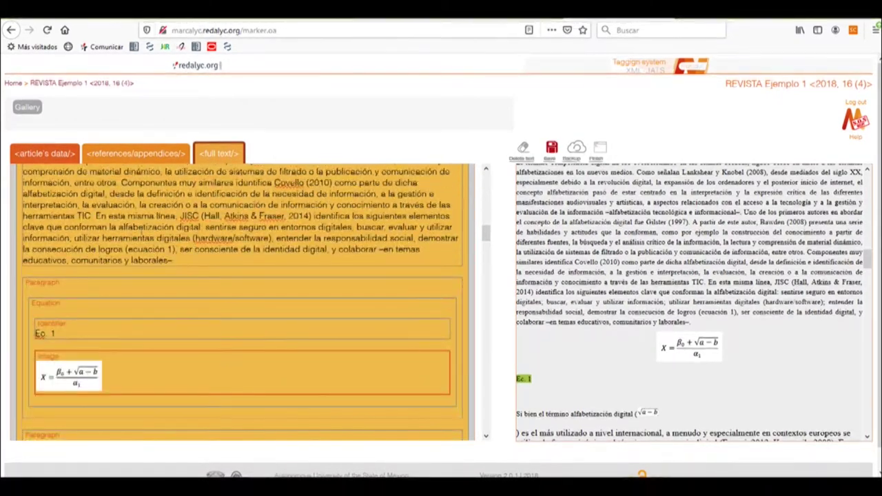
Step: Link the in-text mention "ecuación 1" to the Ec. 1 equation as an internal link
{"action": "left_click_drag", "start_coordinate": [127, 249], "coordinate": [174, 257]}
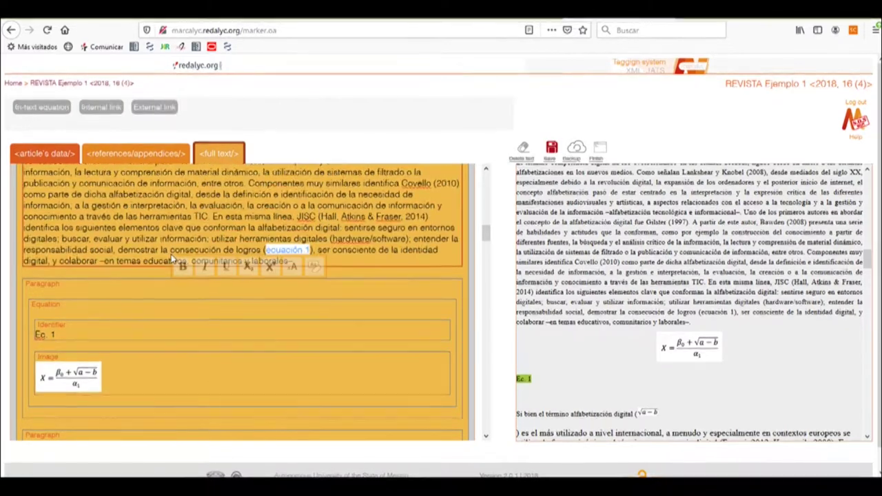
{"action": "left_click", "coordinate": [102, 111]}
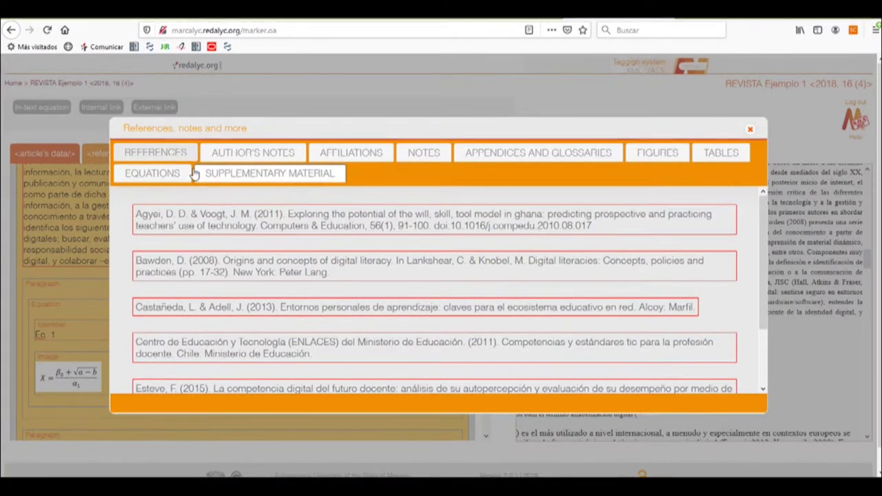
{"action": "left_click", "coordinate": [159, 173]}
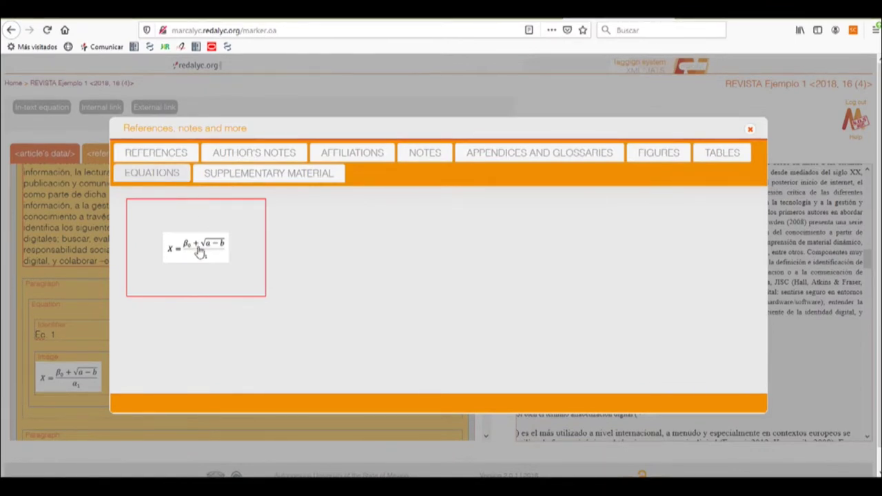
{"action": "left_click", "coordinate": [198, 250]}
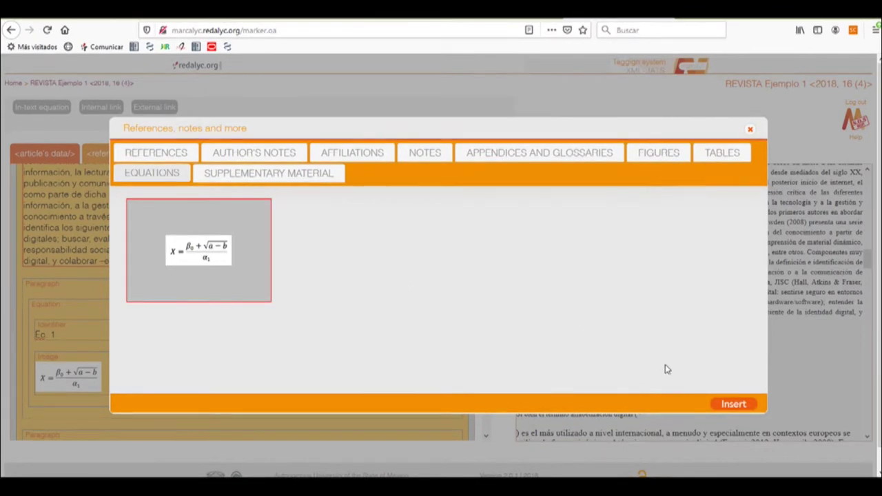
{"action": "left_click", "coordinate": [733, 404]}
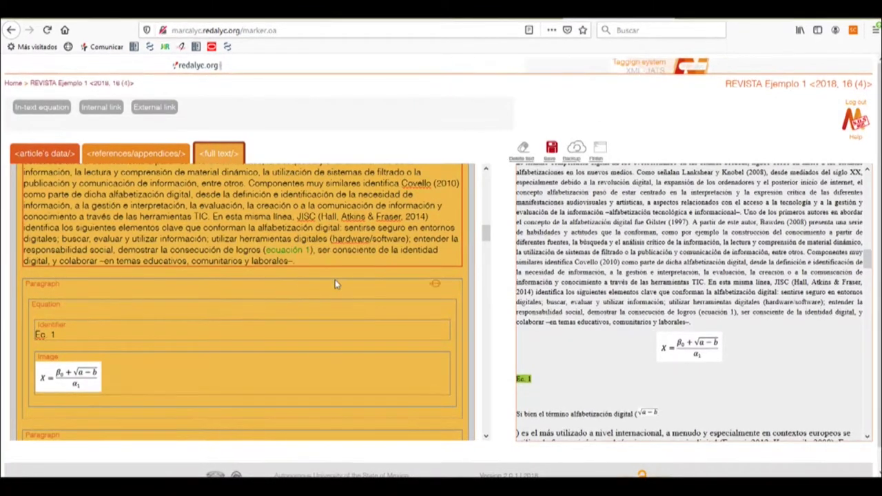
Step: Clear the text of the paragraph beginning "Otros modelos, como por ejemplo el de los Países Bajos" in section 2
{"action": "scroll", "coordinate": [337, 281], "scroll_direction": "down", "scroll_amount": 5}
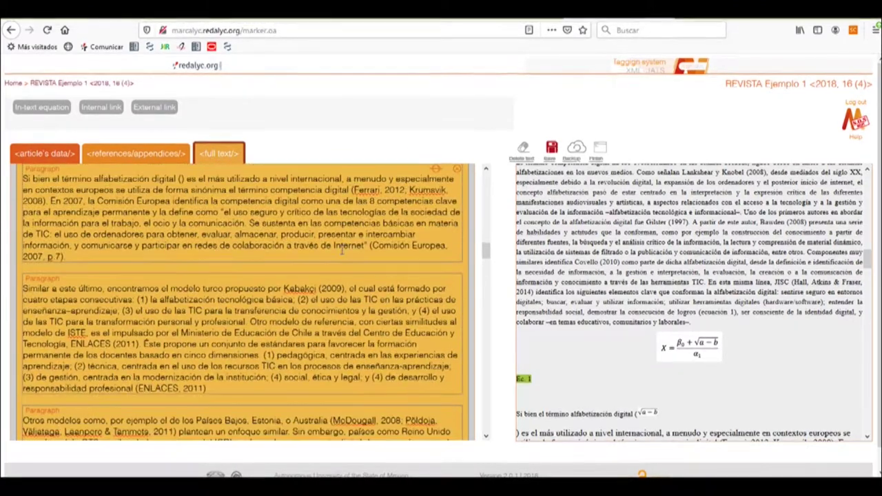
{"action": "scroll", "coordinate": [341, 253], "scroll_direction": "down", "scroll_amount": 5}
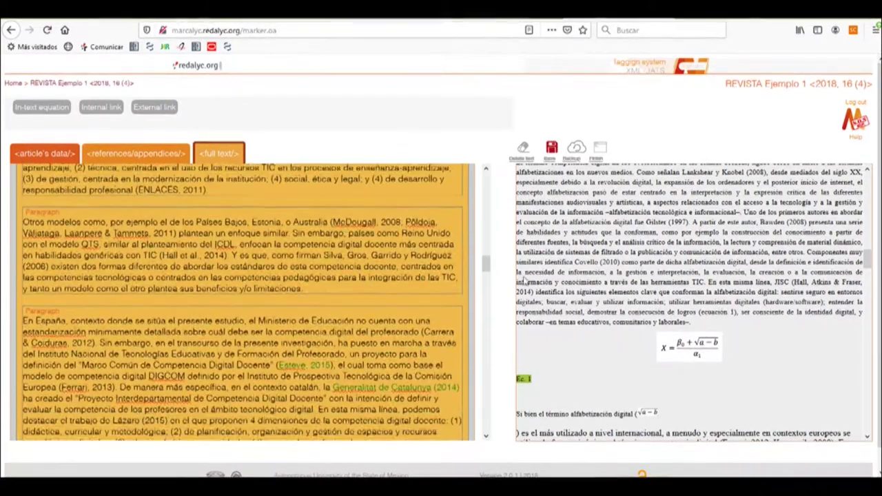
{"action": "scroll", "coordinate": [551, 277], "scroll_direction": "down", "scroll_amount": 3}
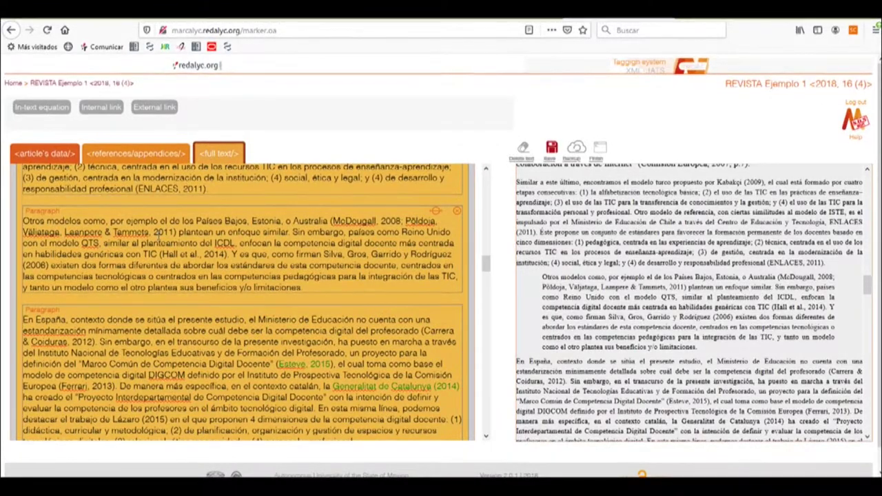
{"action": "scroll", "coordinate": [611, 287], "scroll_direction": "down", "scroll_amount": 2}
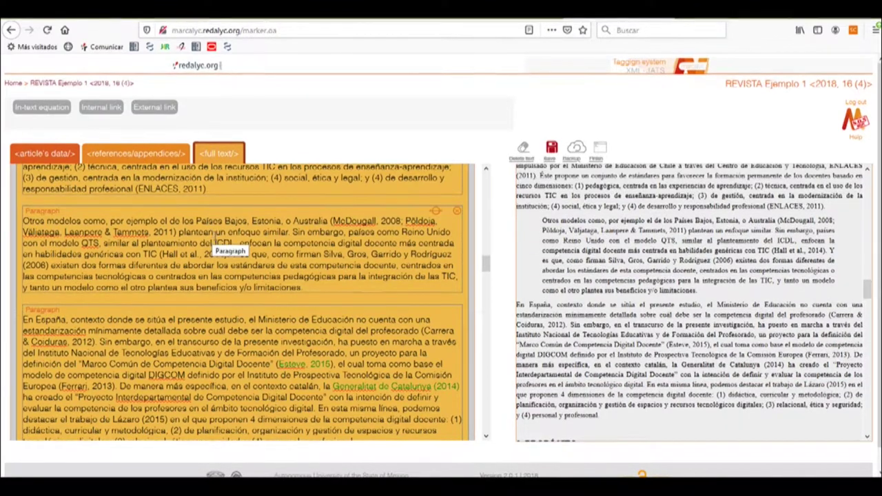
{"action": "left_click", "coordinate": [217, 241]}
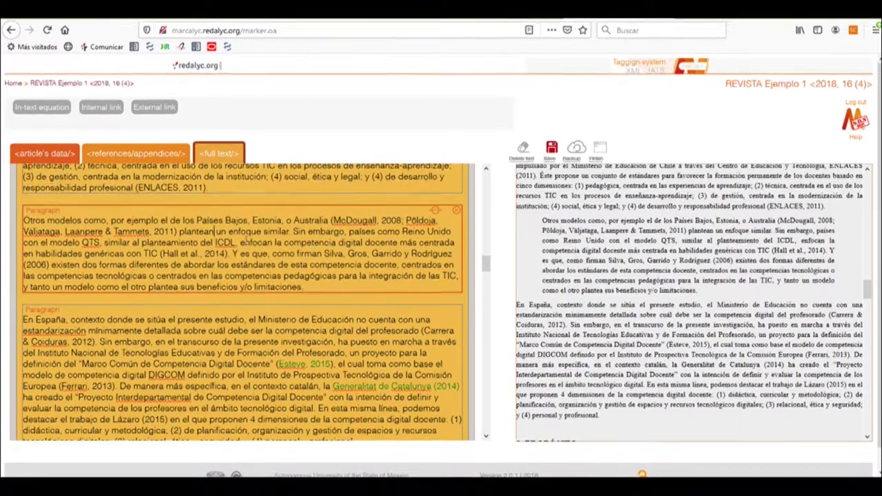
{"action": "left_click", "coordinate": [523, 149]}
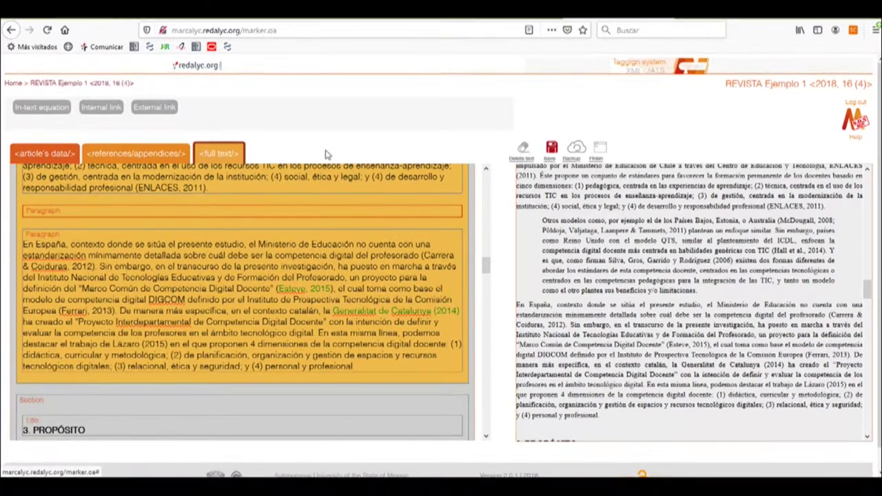
Step: Add a Quotation element in the emptied paragraph and fill it with the indented "Otros modelos" passage from the source text
{"action": "left_click", "coordinate": [85, 211]}
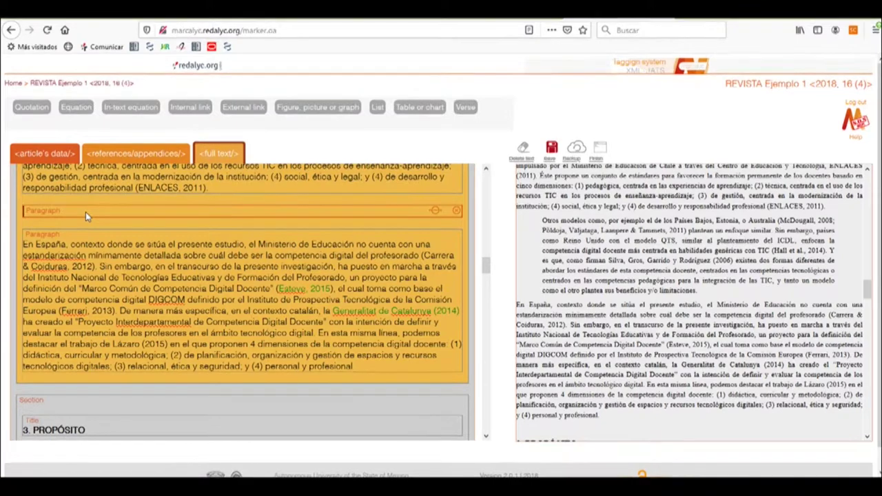
{"action": "left_click", "coordinate": [31, 108]}
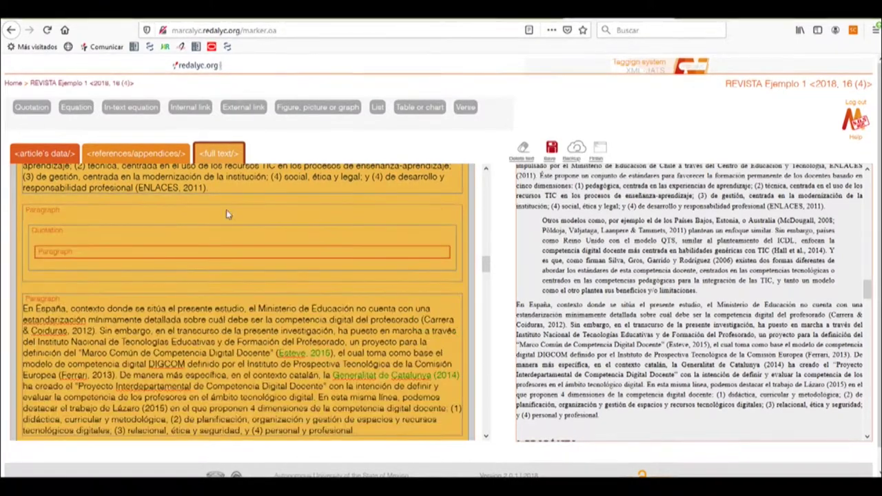
{"action": "left_click_drag", "start_coordinate": [545, 221], "coordinate": [330, 250]}
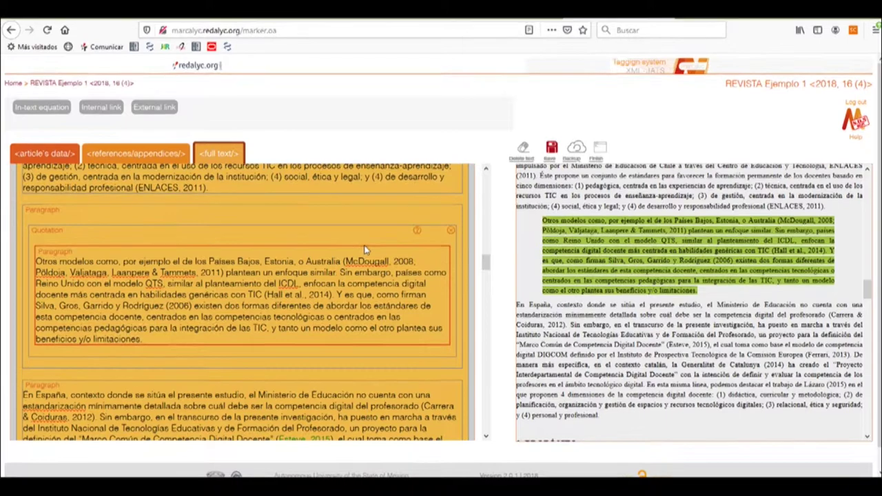
{"action": "scroll", "coordinate": [378, 250], "scroll_direction": "down", "scroll_amount": 3}
{"action": "scroll", "coordinate": [377, 250], "scroll_direction": "down", "scroll_amount": 6}
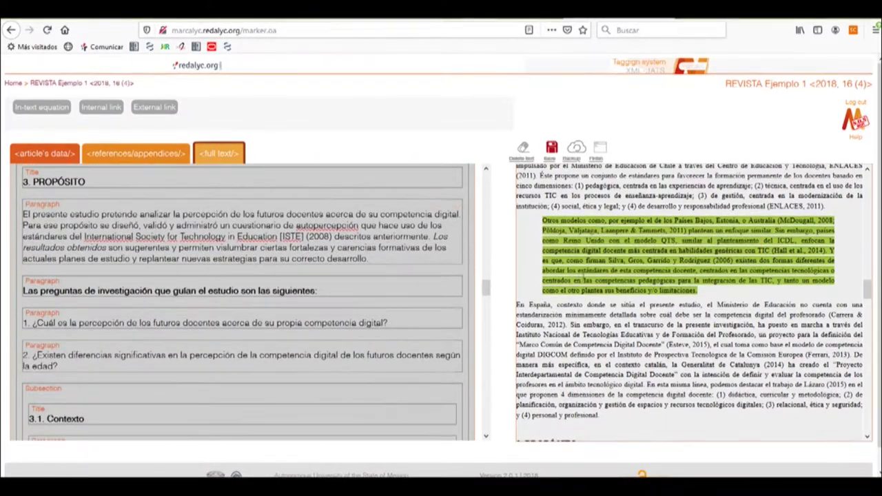
{"action": "scroll", "coordinate": [582, 277], "scroll_direction": "down", "scroll_amount": 5}
{"action": "scroll", "coordinate": [582, 277], "scroll_direction": "down", "scroll_amount": 2}
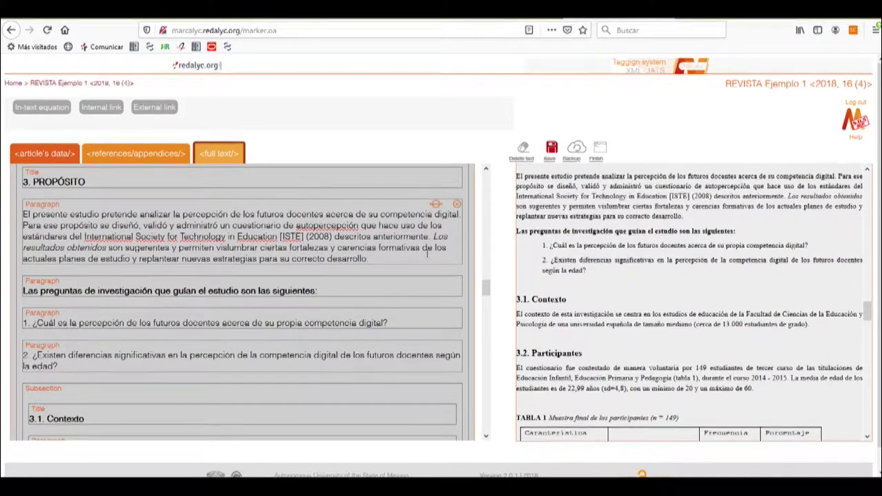
{"action": "scroll", "coordinate": [175, 246], "scroll_direction": "down", "scroll_amount": 1}
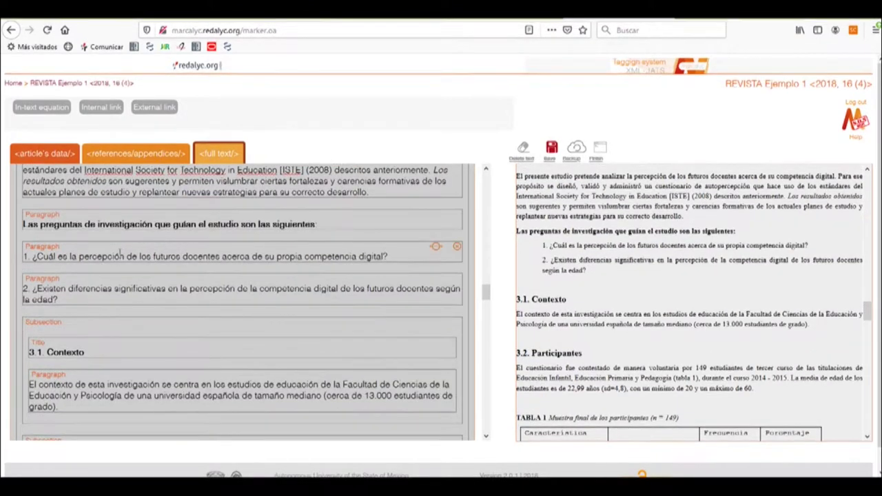
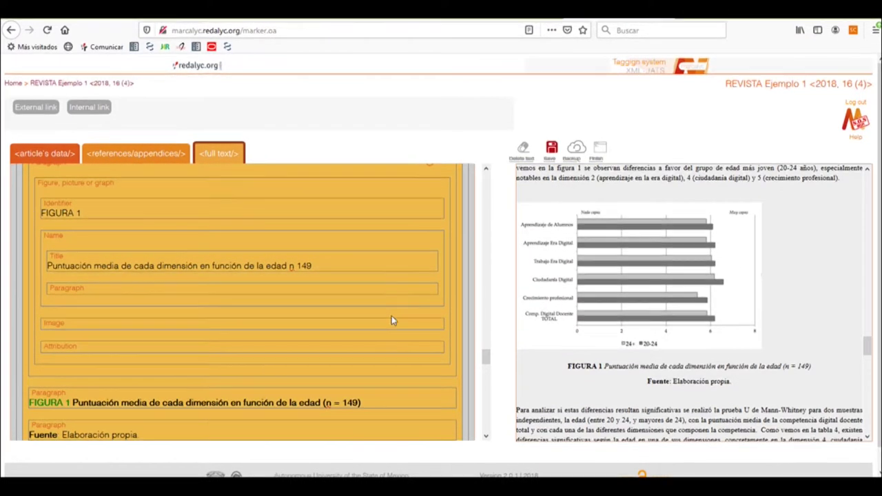
Step: Upload the file Fig01.png to the gallery for the Image element of FIGURA 1
{"action": "scroll", "coordinate": [256, 317], "scroll_direction": "up", "scroll_amount": 2}
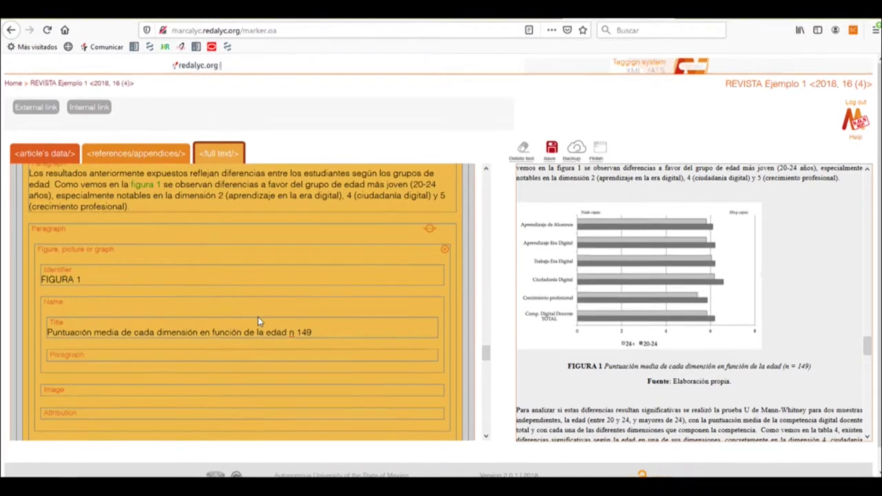
{"action": "scroll", "coordinate": [258, 318], "scroll_direction": "down", "scroll_amount": 2}
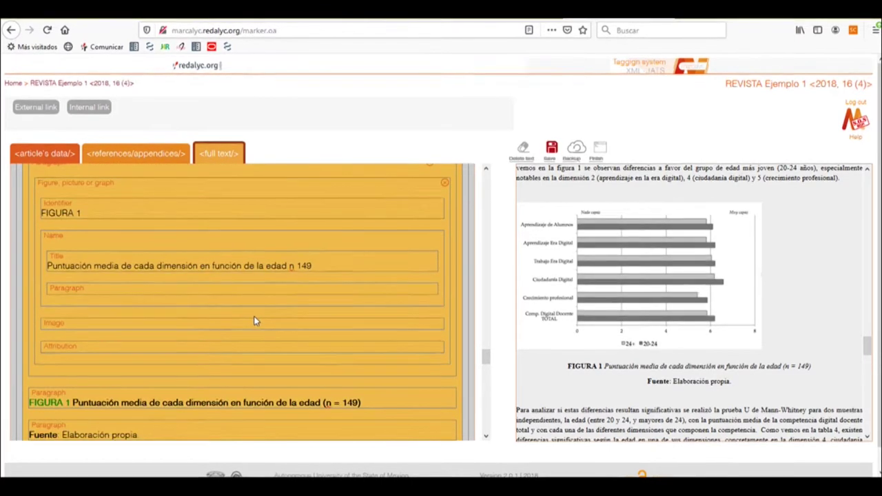
{"action": "left_click", "coordinate": [79, 329]}
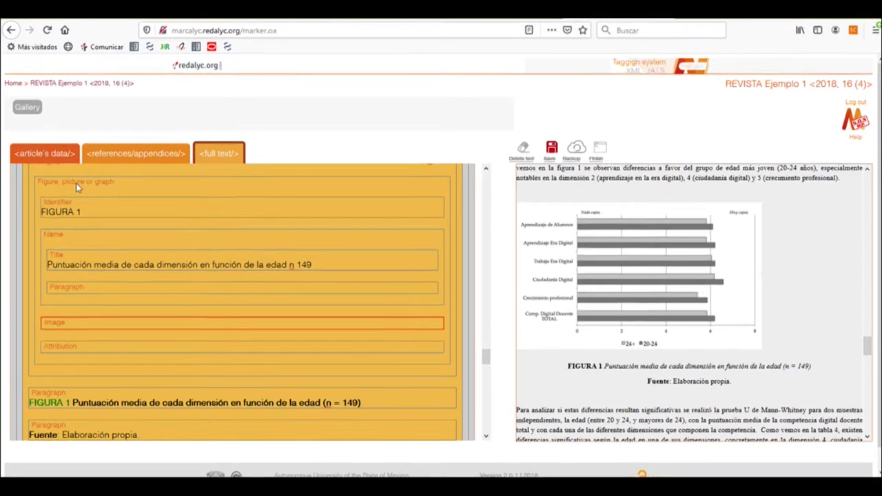
{"action": "left_click", "coordinate": [27, 109]}
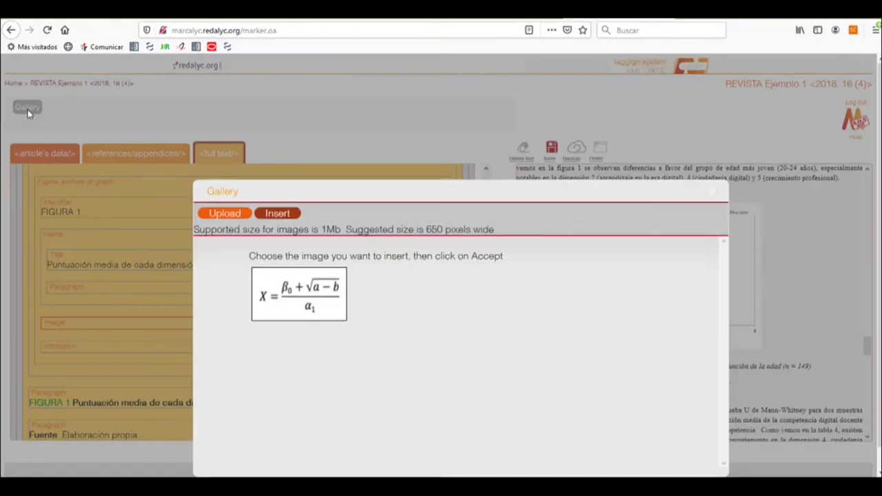
{"action": "left_click", "coordinate": [219, 215]}
{"action": "left_click", "coordinate": [240, 252]}
{"action": "double_click", "coordinate": [127, 101]}
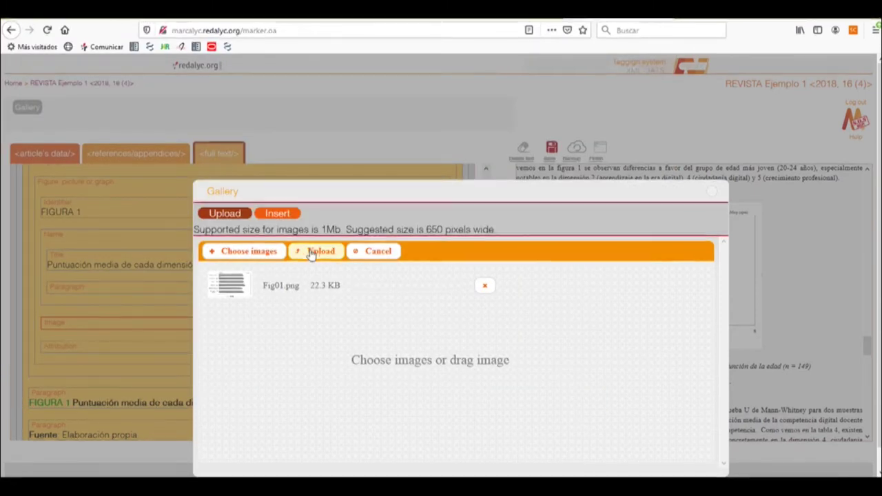
{"action": "left_click", "coordinate": [312, 251]}
Step: Insert the uploaded bar chart from the gallery into the Image element of FIGURA 1 and preview it through the "figura 1" link
{"action": "left_click", "coordinate": [278, 214]}
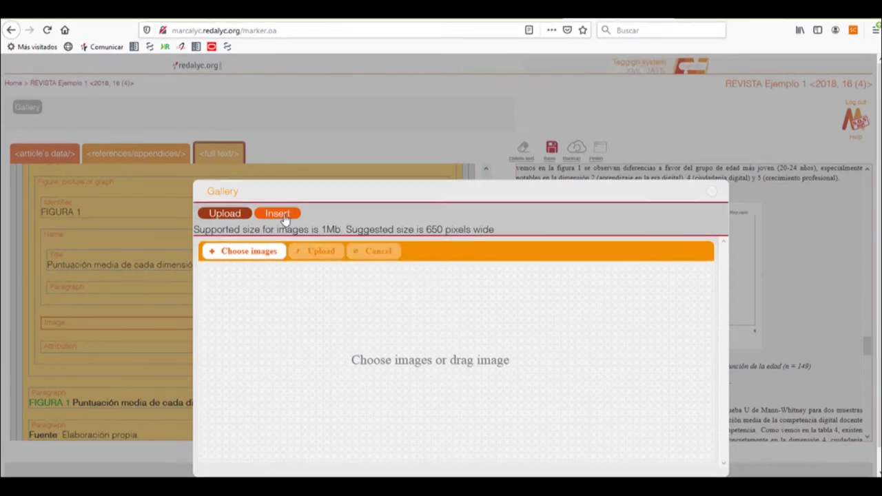
{"action": "left_click", "coordinate": [408, 295]}
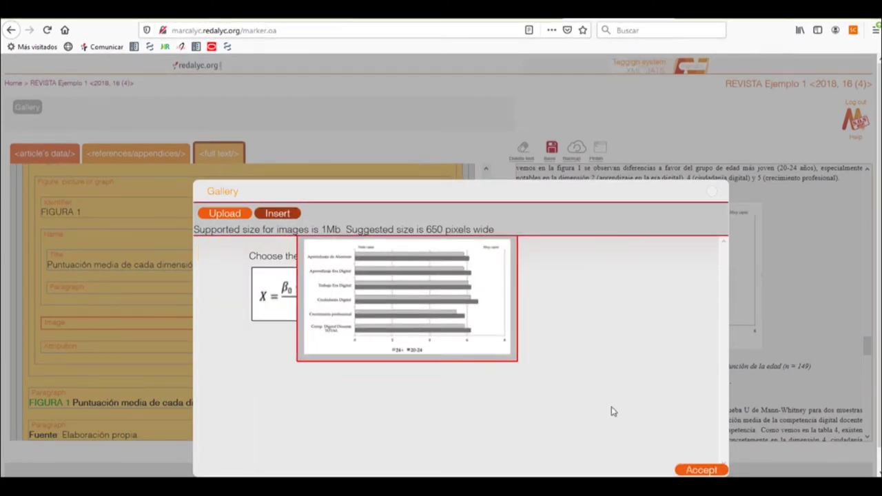
{"action": "left_click", "coordinate": [701, 469]}
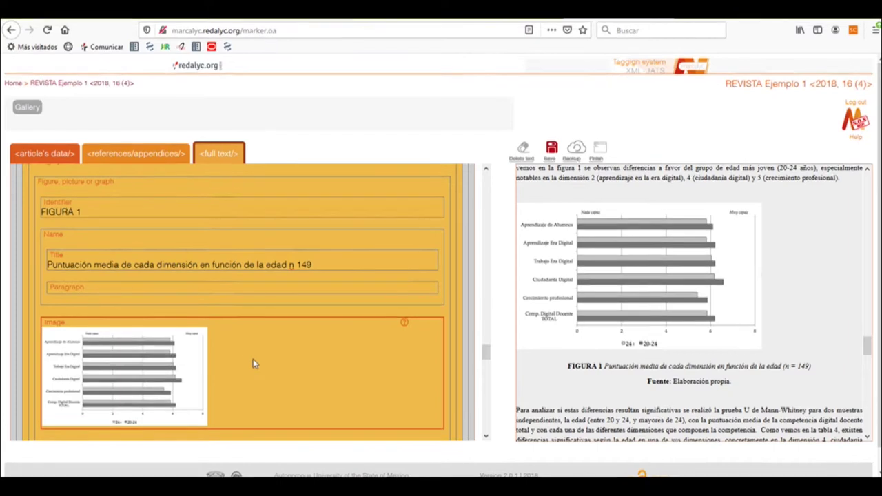
{"action": "scroll", "coordinate": [255, 359], "scroll_direction": "up", "scroll_amount": 2}
{"action": "mouse_move", "coordinate": [150, 194]}
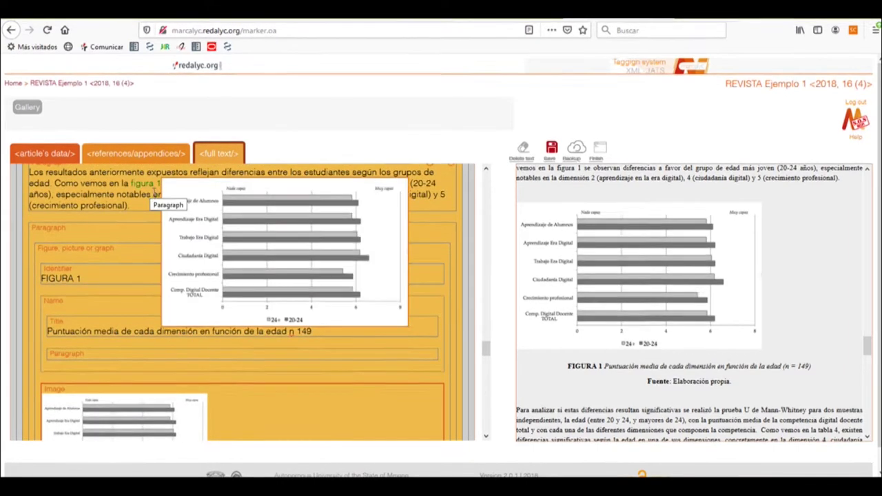
Step: Remove the duplicate caption and source paragraphs below FIGURA 1 and fill the figure's Attribution with "Fuente: Elaboración propia." from the source text
{"action": "scroll", "coordinate": [279, 274], "scroll_direction": "down", "scroll_amount": 4}
{"action": "scroll", "coordinate": [296, 280], "scroll_direction": "down", "scroll_amount": 2}
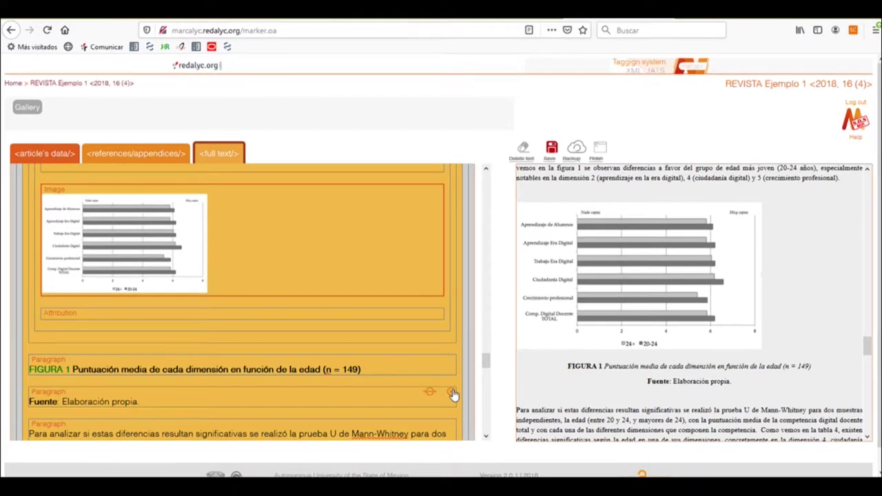
{"action": "left_click", "coordinate": [452, 391]}
{"action": "left_click", "coordinate": [452, 371]}
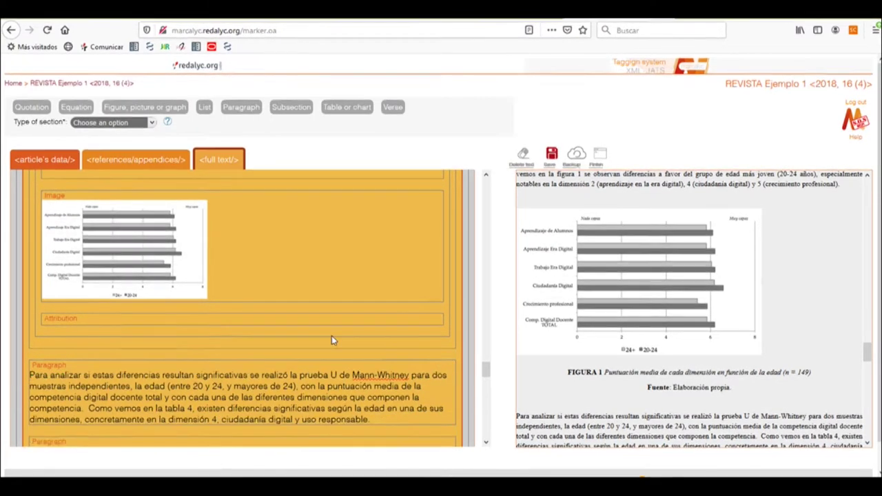
{"action": "left_click", "coordinate": [185, 321]}
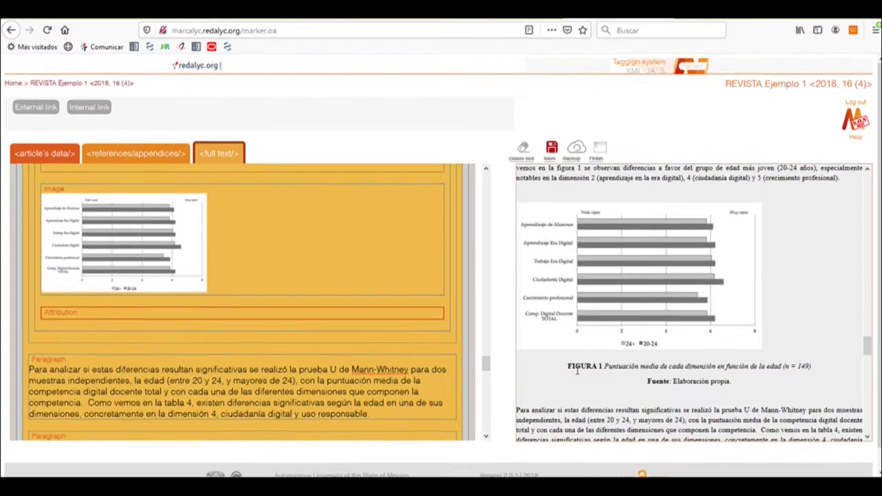
{"action": "triple_click", "coordinate": [679, 381]}
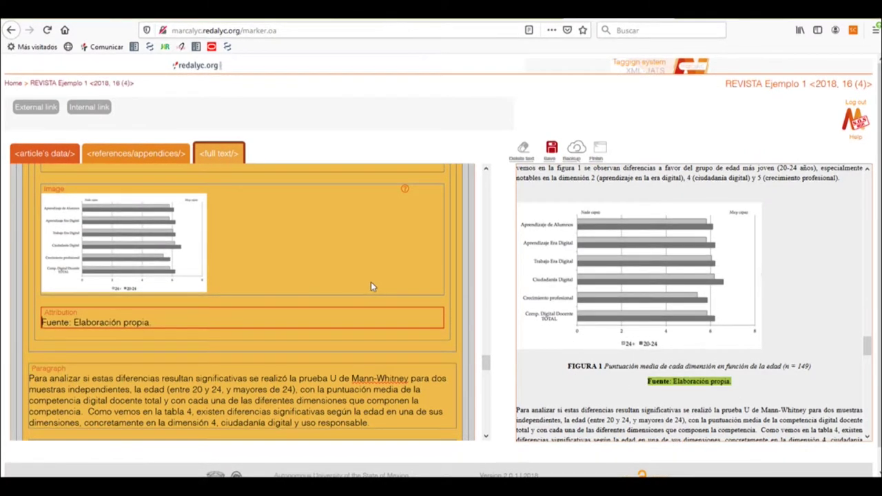
Step: Save the tagged full text after going through the remaining sections to the end of the article
{"action": "scroll", "coordinate": [371, 281], "scroll_direction": "down", "scroll_amount": 5}
{"action": "scroll", "coordinate": [371, 281], "scroll_direction": "down", "scroll_amount": 6}
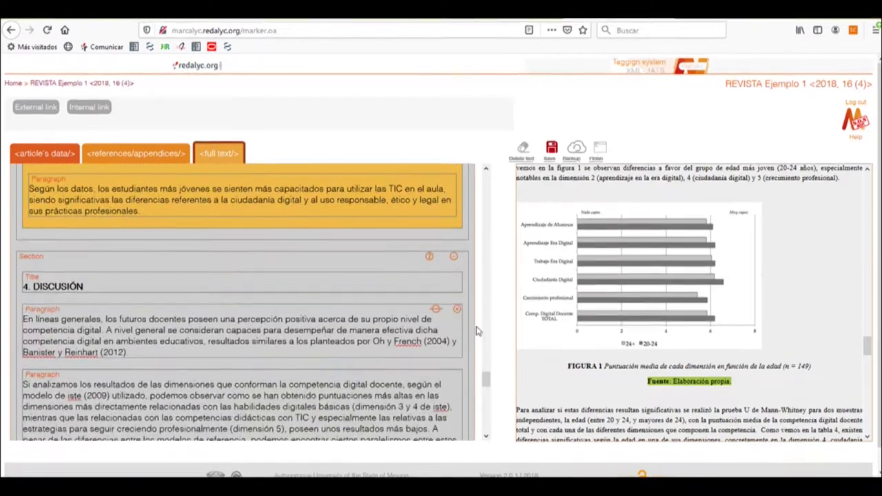
{"action": "scroll", "coordinate": [475, 331], "scroll_direction": "down", "scroll_amount": 10}
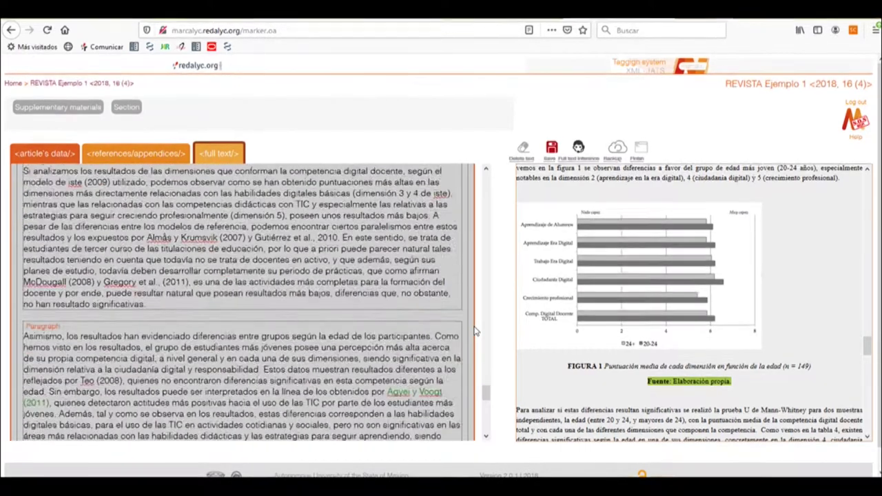
{"action": "scroll", "coordinate": [476, 331], "scroll_direction": "down", "scroll_amount": 5}
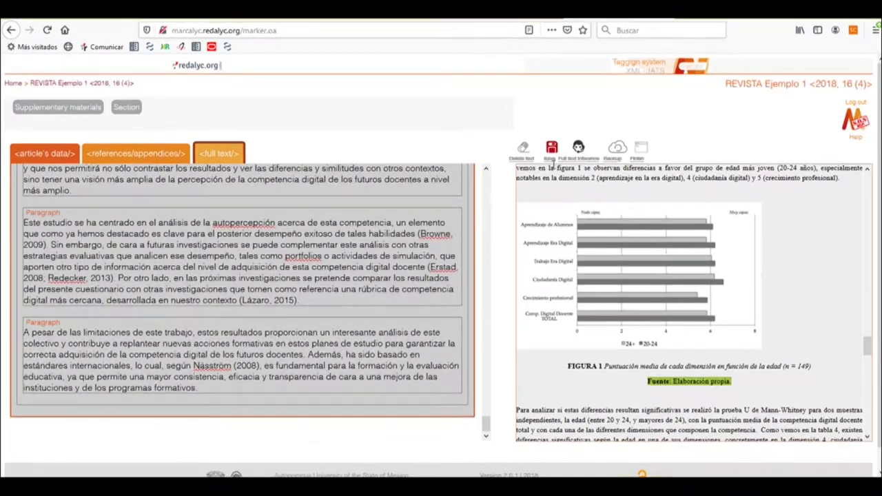
{"action": "left_click", "coordinate": [551, 149]}
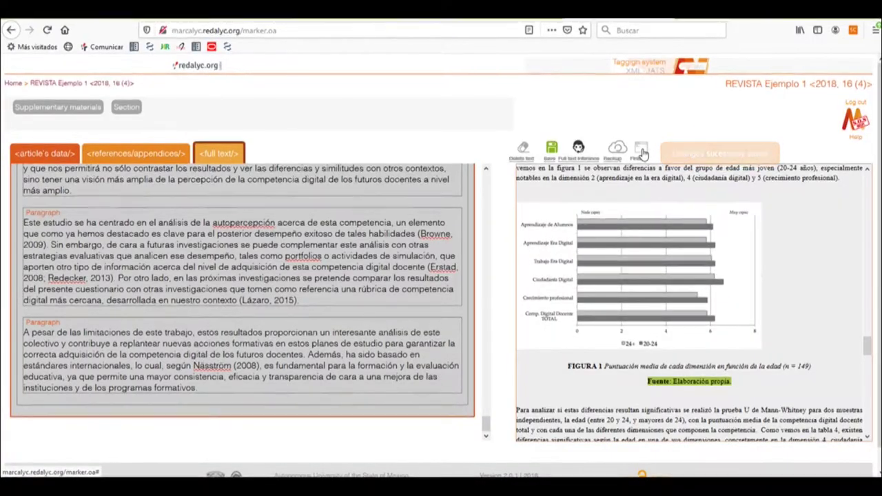
Step: Finish the article's tagging with the Riga PDF style after previewing both the Riga and Upsala styles
{"action": "left_click", "coordinate": [641, 150]}
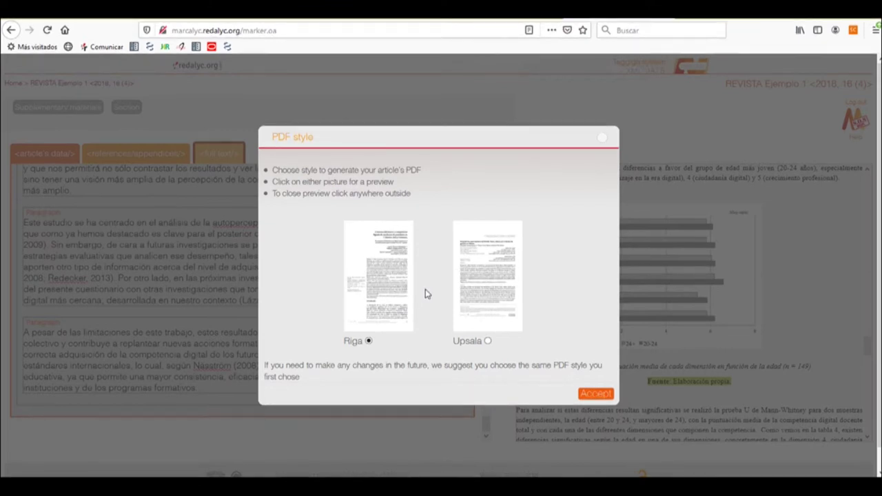
{"action": "left_click", "coordinate": [397, 296]}
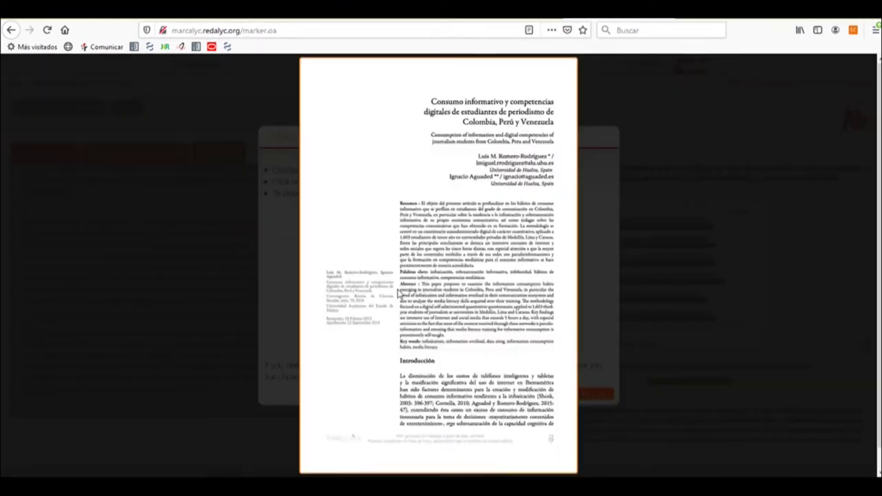
{"action": "left_click", "coordinate": [599, 295]}
{"action": "left_click", "coordinate": [491, 287]}
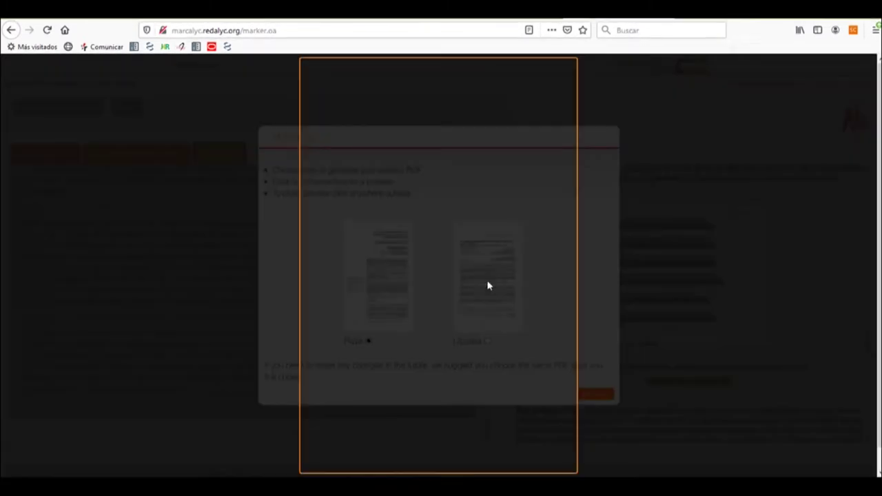
{"action": "left_click", "coordinate": [593, 287]}
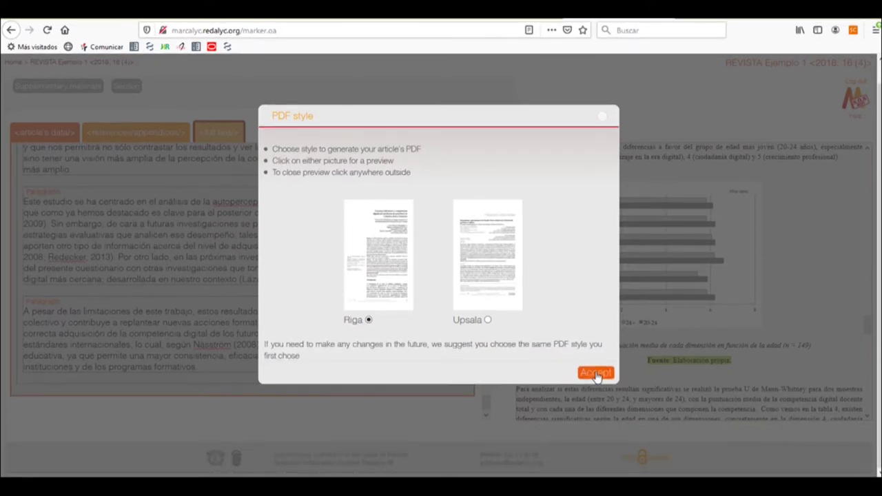
{"action": "left_click", "coordinate": [596, 374]}
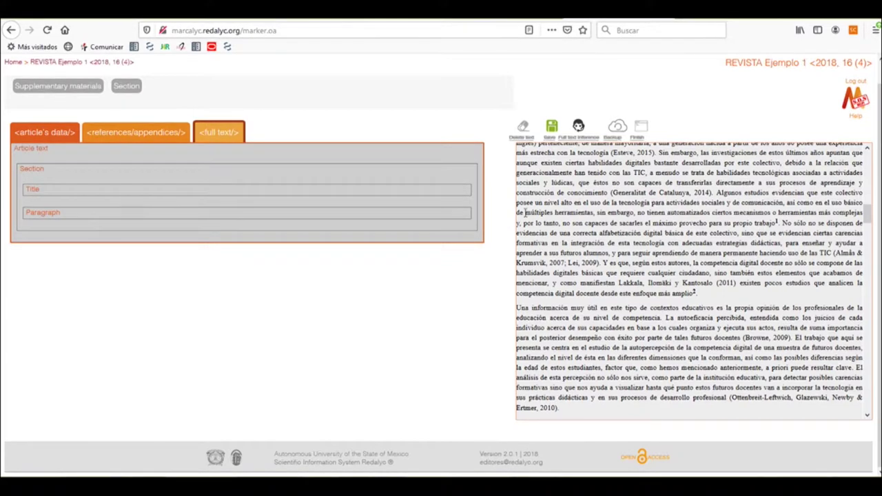
Step: Fill the empty section's Title with "1. INTRODUCCIÓN" from the source text and make it bold
{"action": "scroll", "coordinate": [586, 231], "scroll_direction": "up", "scroll_amount": 3}
{"action": "scroll", "coordinate": [584, 231], "scroll_direction": "up", "scroll_amount": 1}
{"action": "mouse_move", "coordinate": [131, 172]}
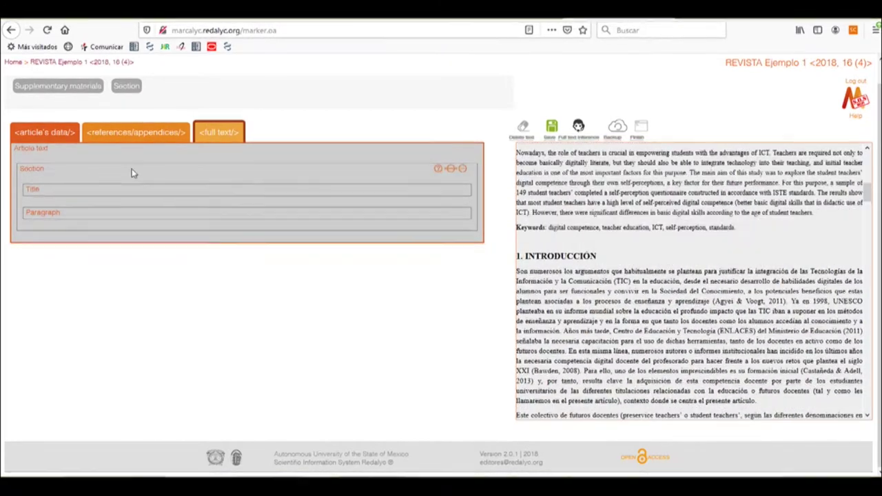
{"action": "left_click", "coordinate": [75, 191]}
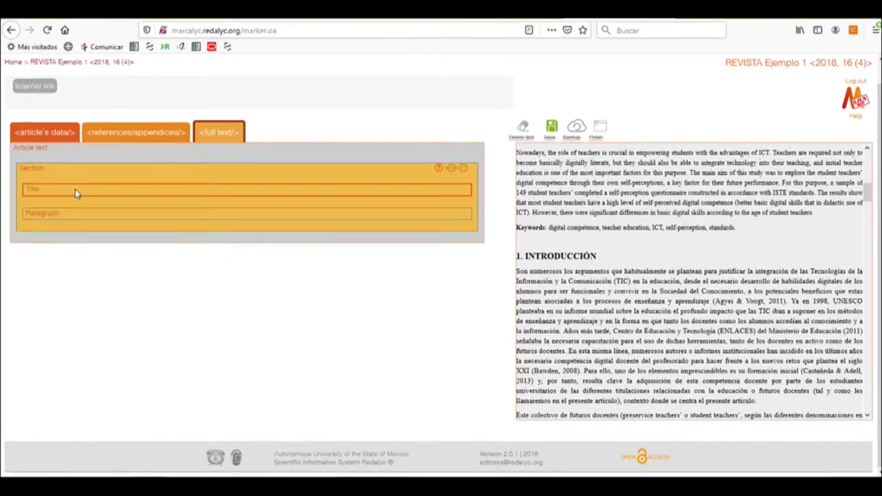
{"action": "left_click_drag", "start_coordinate": [517, 255], "coordinate": [522, 255]}
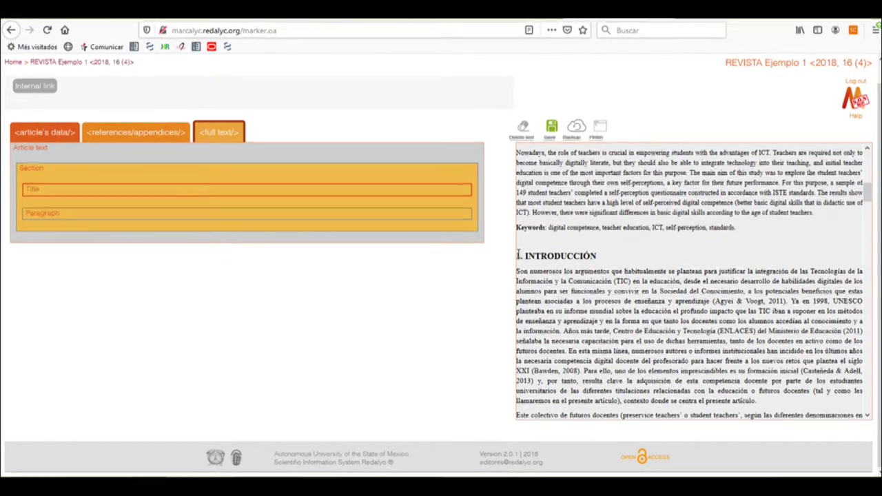
{"action": "left_click_drag", "start_coordinate": [593, 255], "coordinate": [594, 255]}
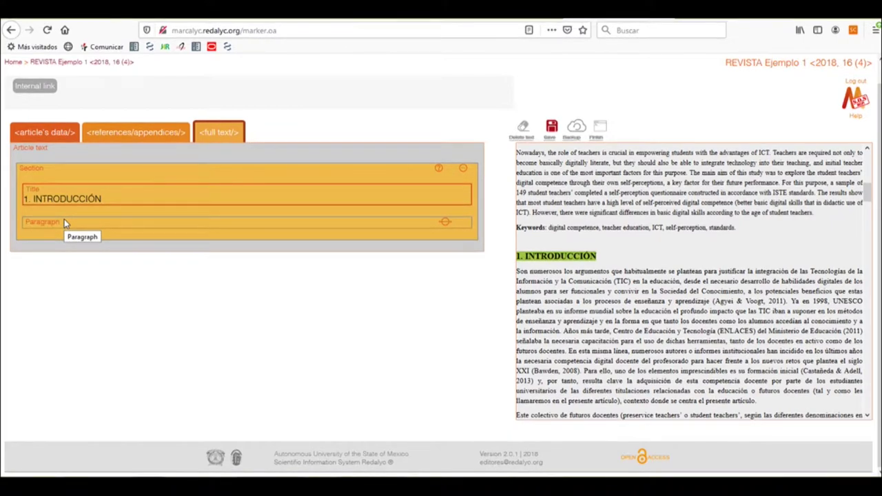
{"action": "left_click_drag", "start_coordinate": [23, 198], "coordinate": [102, 200]}
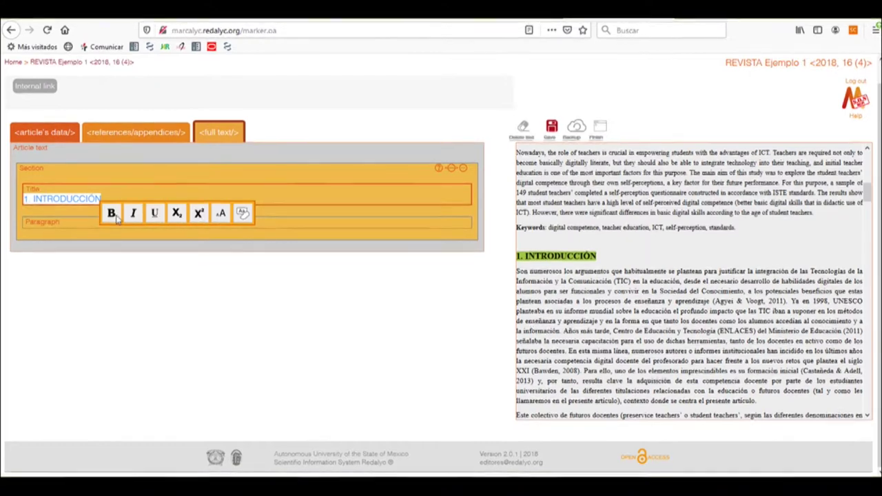
{"action": "left_click", "coordinate": [112, 214]}
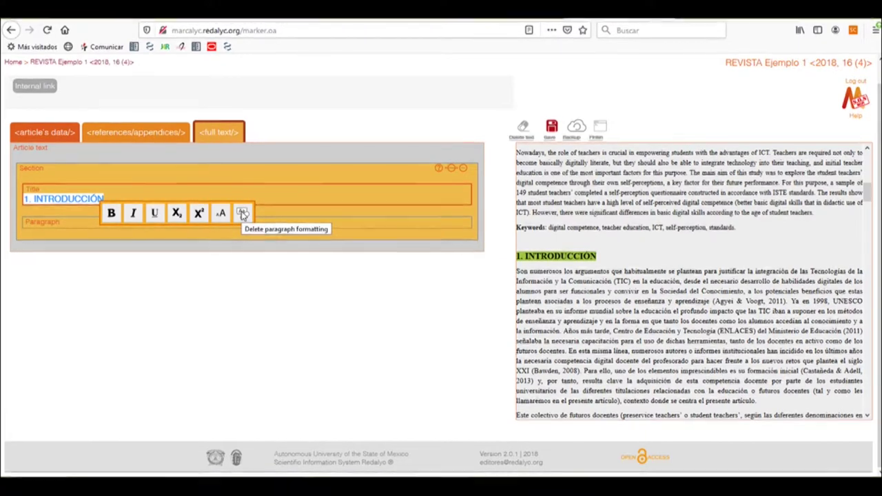
Step: Fill the section's Paragraph element with all the introduction text from the source, up to the heading "2. LA COMPETENCIA DIGITAL DOCENTE"
{"action": "left_click", "coordinate": [278, 220]}
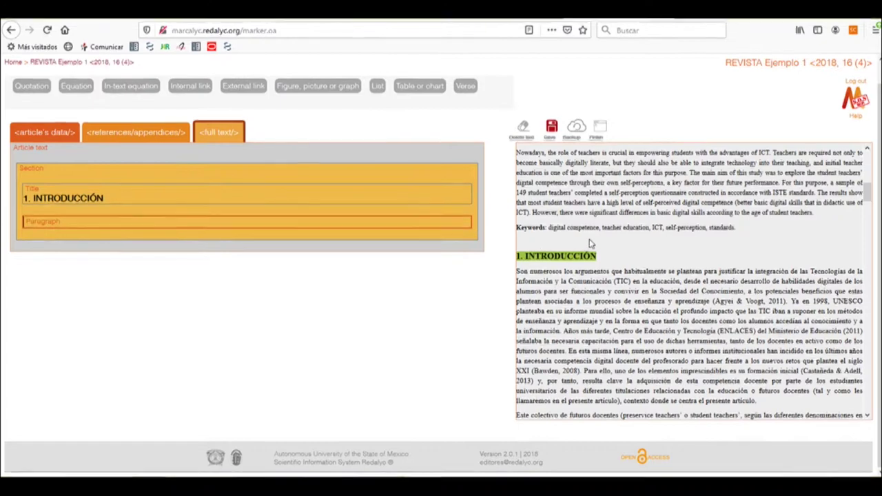
{"action": "scroll", "coordinate": [589, 243], "scroll_direction": "down", "scroll_amount": 3}
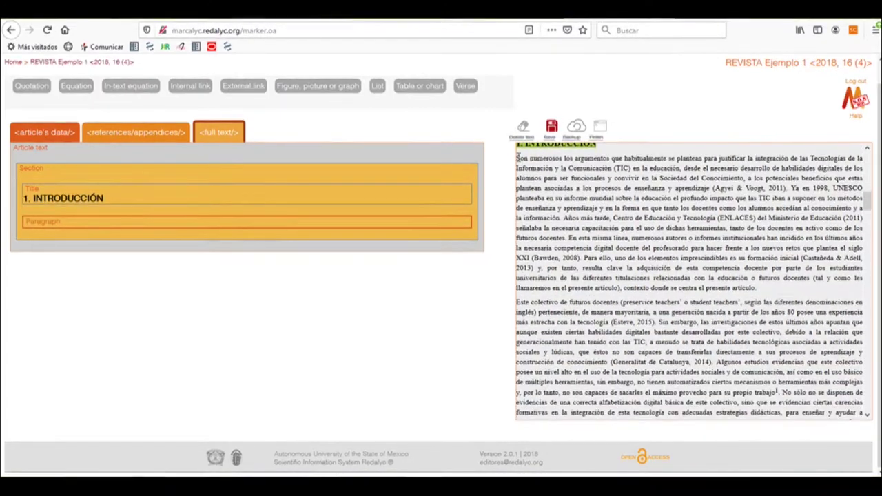
{"action": "left_click_drag", "start_coordinate": [518, 159], "coordinate": [646, 288]}
{"action": "left_click_drag", "start_coordinate": [687, 364], "coordinate": [564, 355]}
{"action": "scroll", "coordinate": [695, 375], "scroll_direction": "down", "scroll_amount": 2}
{"action": "scroll", "coordinate": [694, 375], "scroll_direction": "down", "scroll_amount": 1}
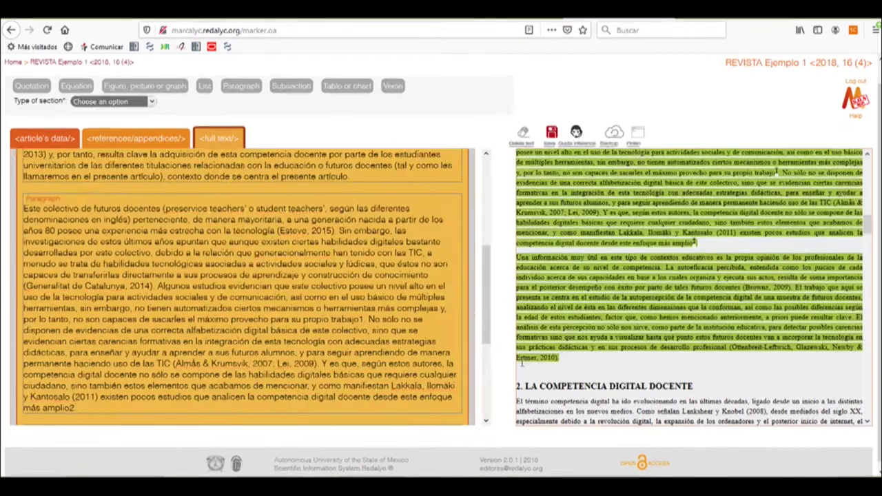
{"action": "left_click_drag", "start_coordinate": [549, 352], "coordinate": [550, 352]}
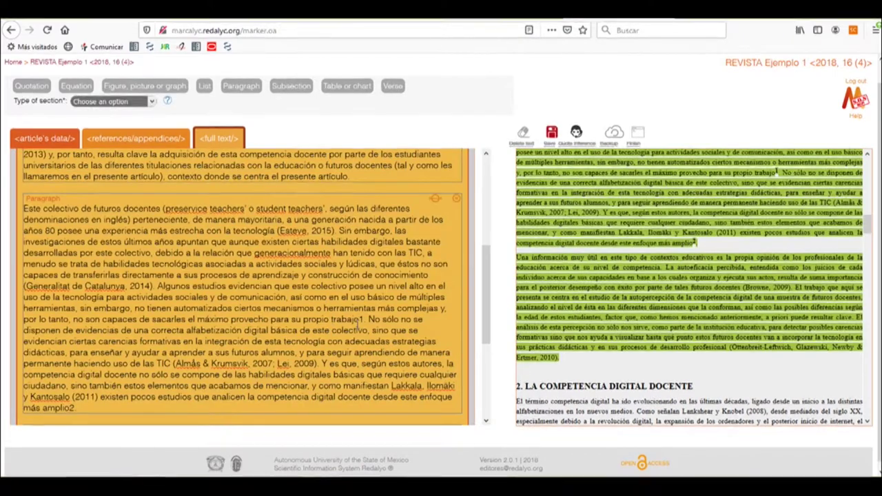
Step: Link the first paragraph's two-author 2011 citation, after "procesos de enseñanza y aprendizaje", to its matching reference as an internal link
{"action": "scroll", "coordinate": [359, 320], "scroll_direction": "up", "scroll_amount": 6}
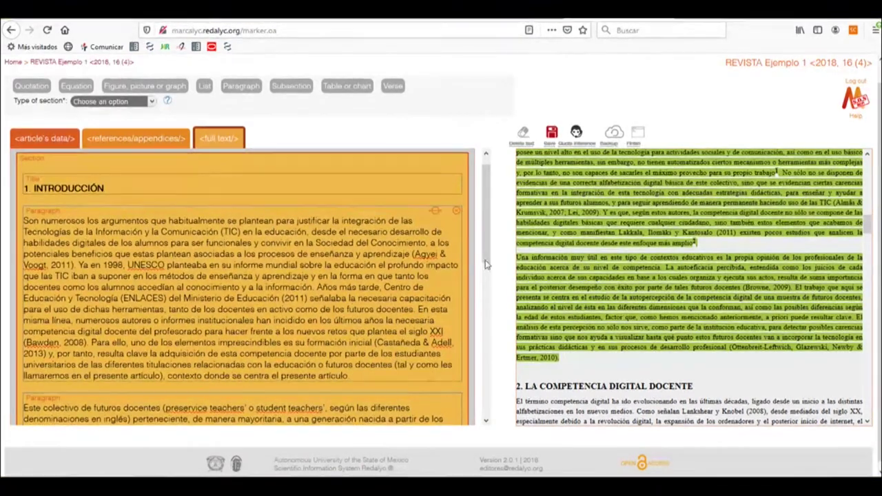
{"action": "scroll", "coordinate": [689, 286], "scroll_direction": "up", "scroll_amount": 4}
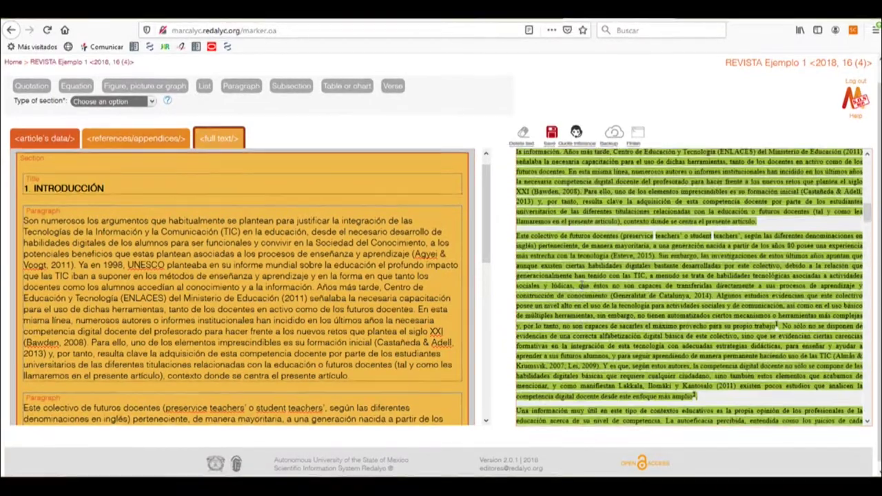
{"action": "scroll", "coordinate": [582, 286], "scroll_direction": "up", "scroll_amount": 4}
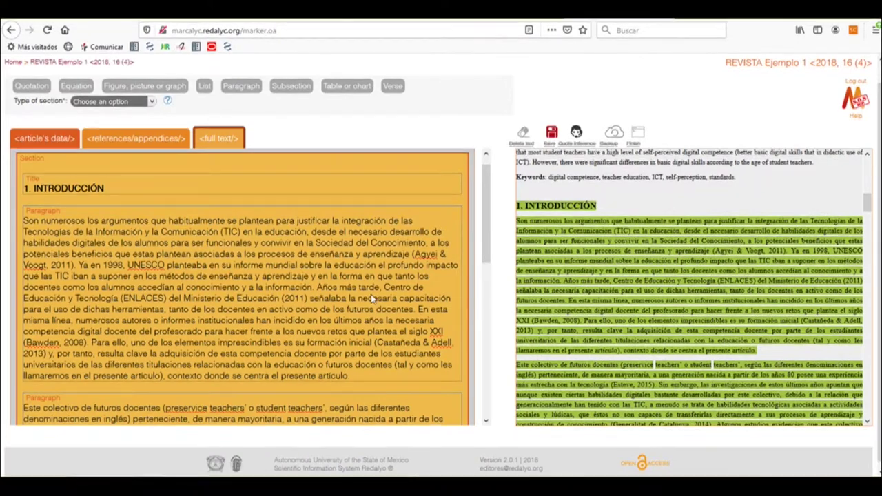
{"action": "left_click_drag", "start_coordinate": [384, 254], "coordinate": [70, 265]}
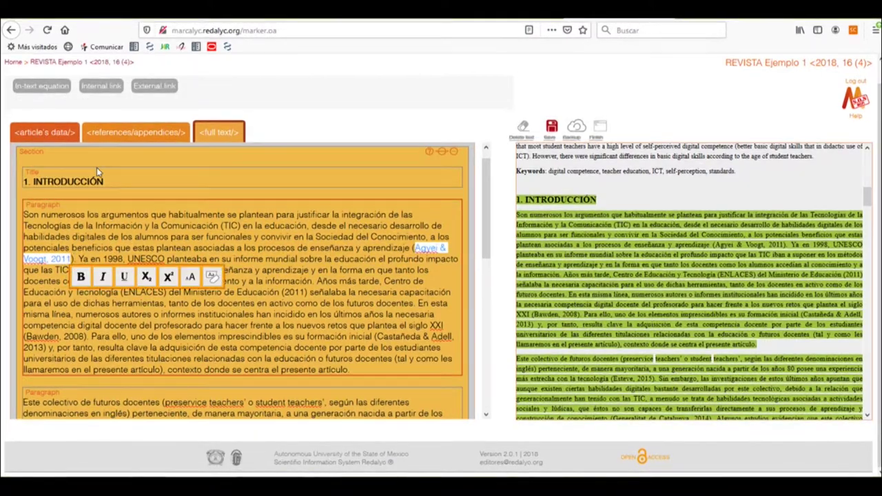
{"action": "left_click", "coordinate": [100, 88]}
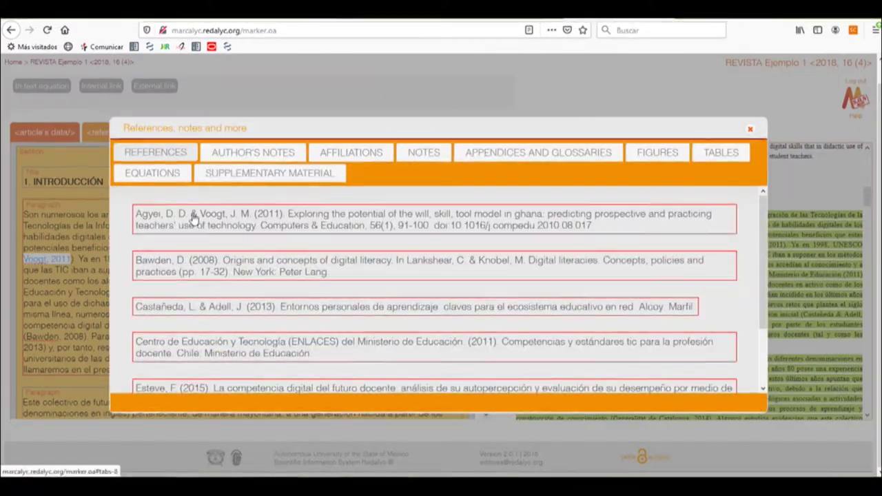
{"action": "left_click", "coordinate": [222, 225]}
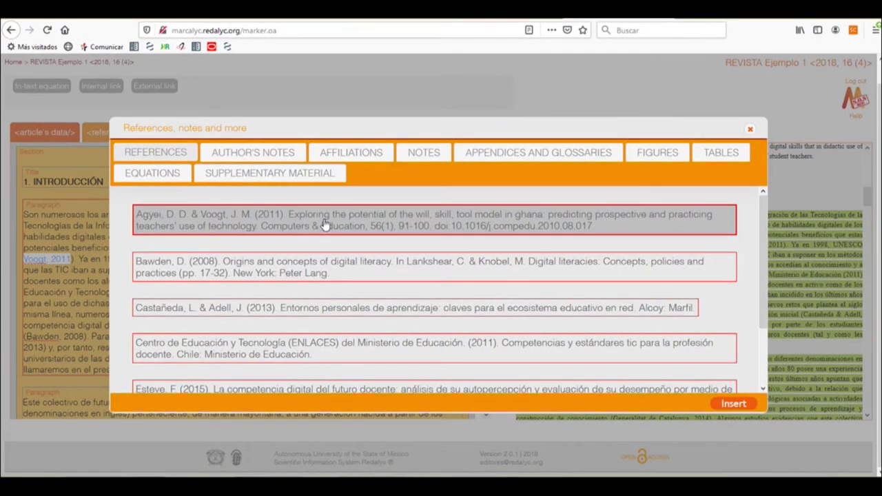
{"action": "left_click", "coordinate": [731, 405]}
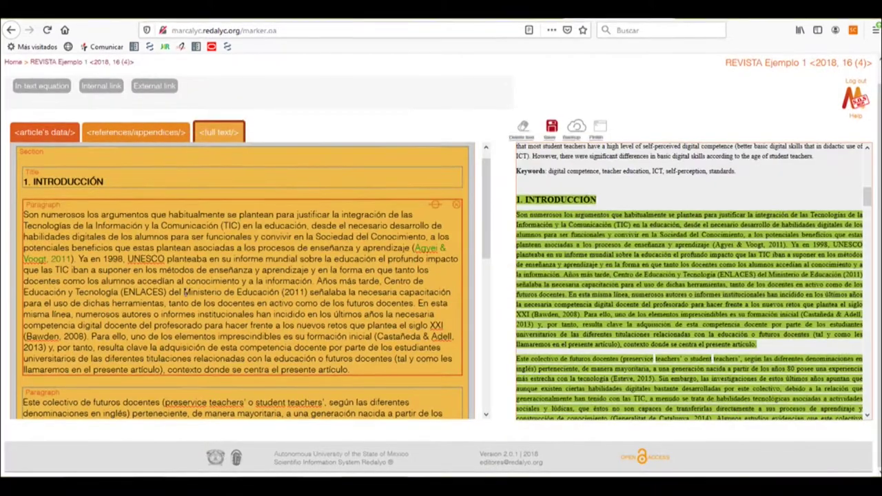
Step: Link the citation "Centro de Educación y Tecnología (ENLACES) del Ministerio de Educación (2011)" to its matching reference
{"action": "left_click_drag", "start_coordinate": [385, 281], "coordinate": [308, 293]}
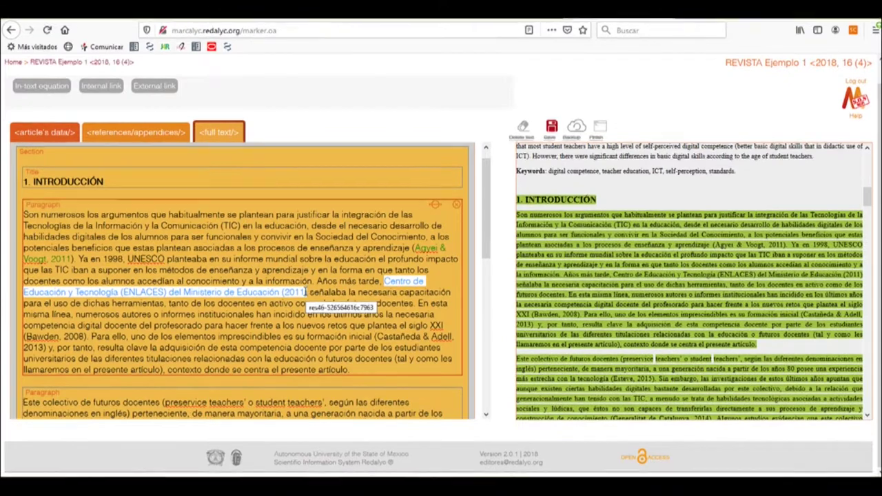
{"action": "left_click", "coordinate": [99, 86]}
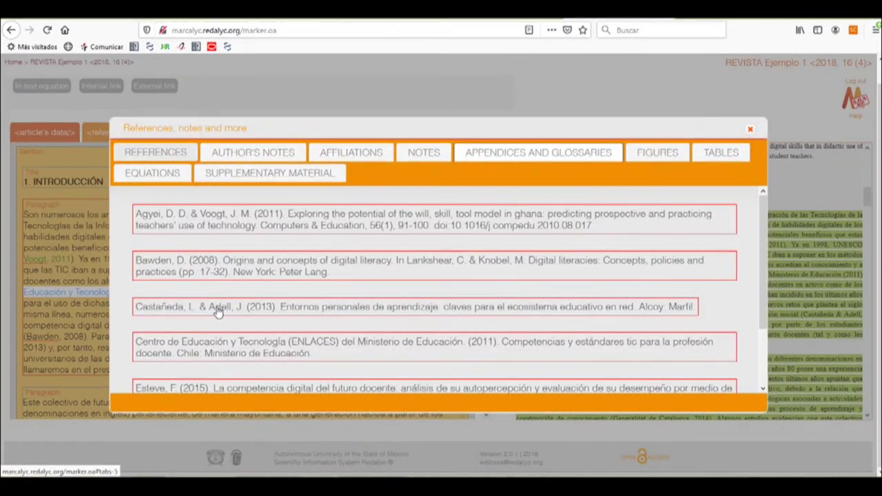
{"action": "left_click", "coordinate": [256, 353]}
{"action": "left_click", "coordinate": [732, 405]}
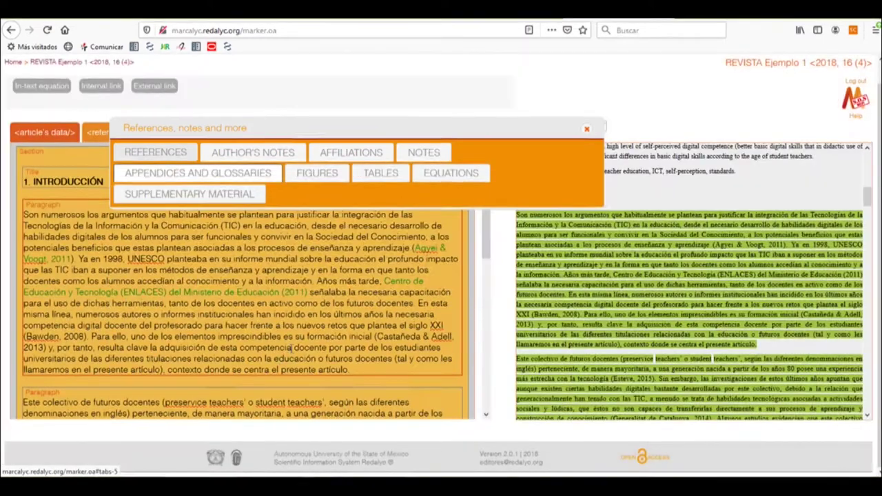
Step: Link the two-author 2013 citation after "su formación inicial" to its matching reference
{"action": "left_click_drag", "start_coordinate": [261, 337], "coordinate": [131, 337]}
{"action": "left_click_drag", "start_coordinate": [376, 337], "coordinate": [43, 348]}
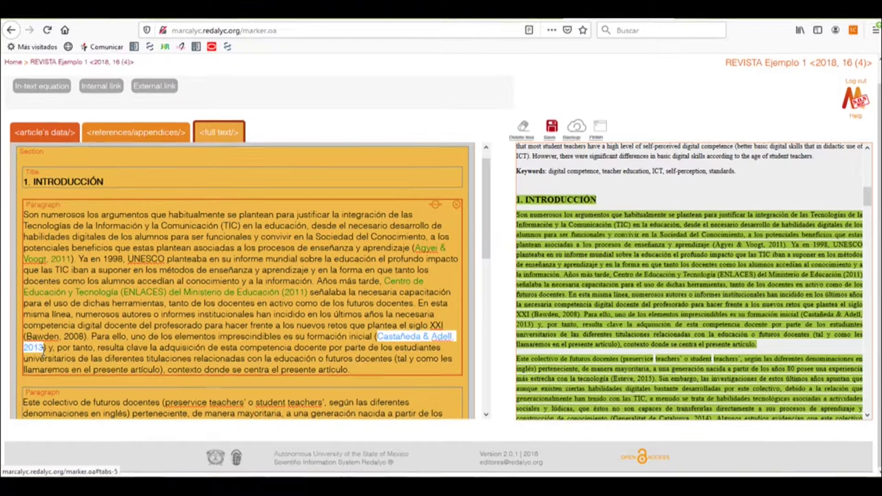
{"action": "left_click", "coordinate": [101, 87]}
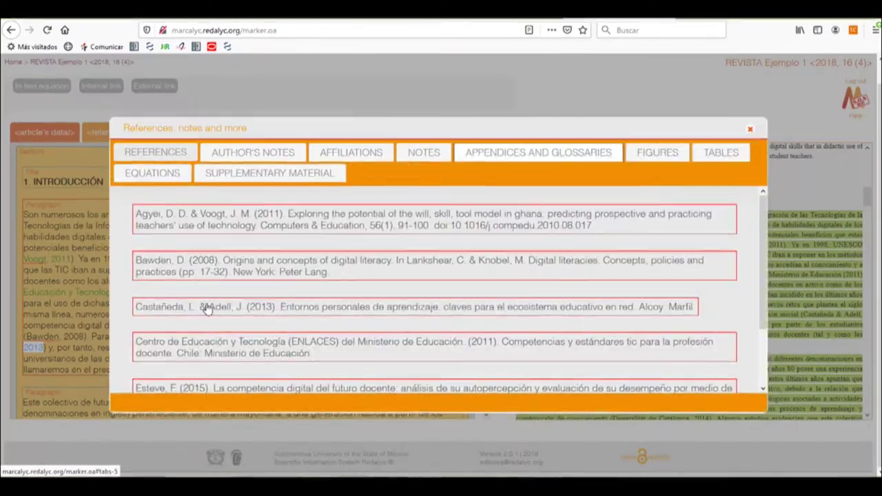
{"action": "left_click", "coordinate": [242, 308]}
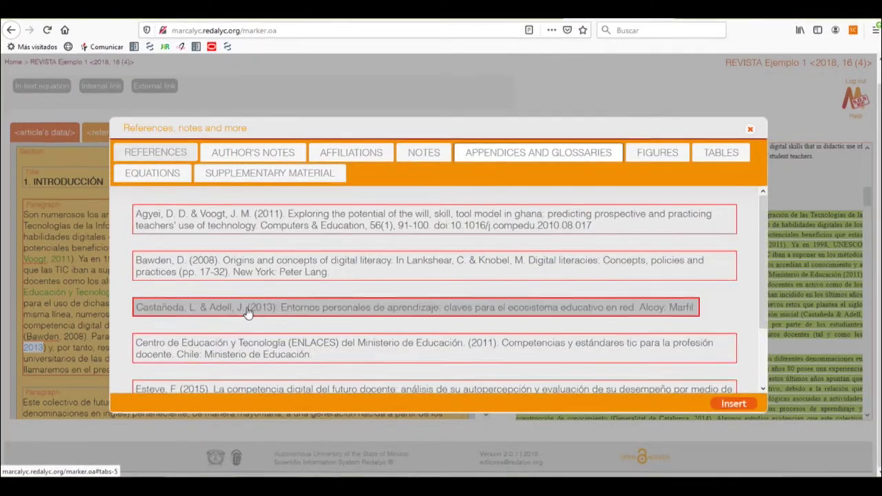
{"action": "left_click", "coordinate": [734, 404]}
Step: Link the 2008 citation after "siglo XXI" in the first paragraph to its matching reference
{"action": "left_click_drag", "start_coordinate": [25, 336], "coordinate": [76, 337]}
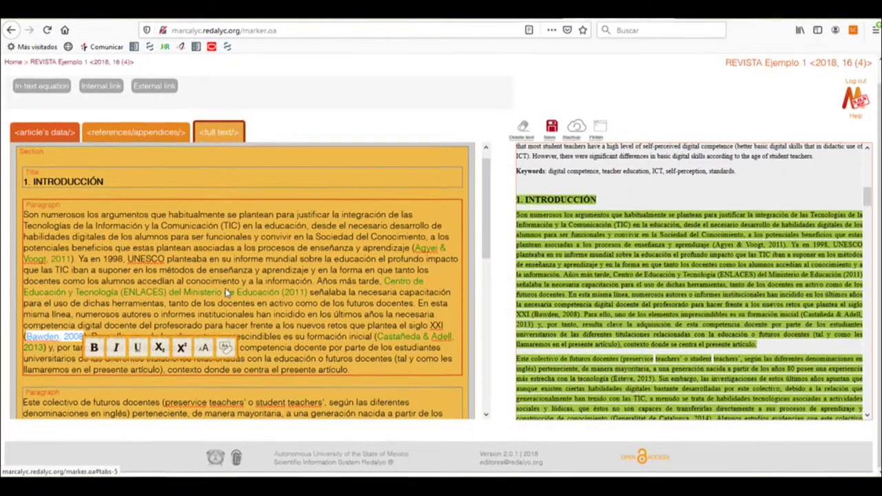
{"action": "left_click", "coordinate": [100, 85]}
{"action": "left_click", "coordinate": [222, 267]}
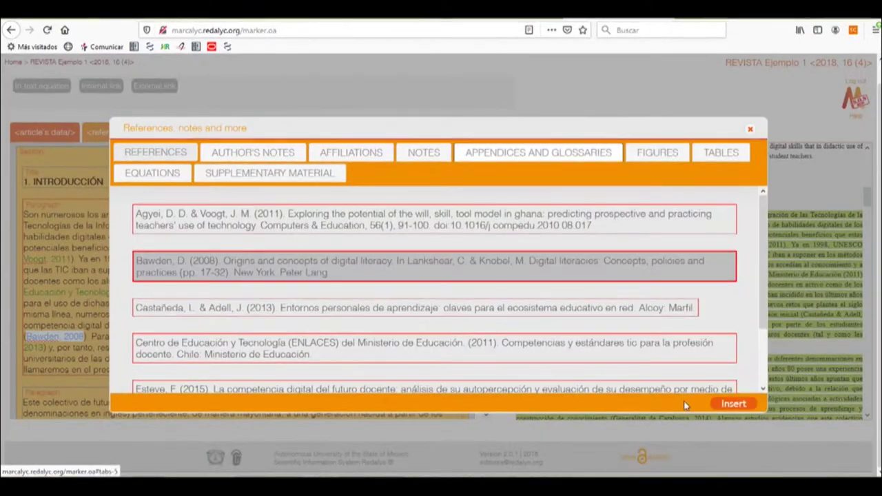
{"action": "left_click", "coordinate": [734, 404]}
Step: Format the note marker 1 after "propio trabajo" in the second paragraph as superscript and link it to note 1
{"action": "scroll", "coordinate": [266, 335], "scroll_direction": "down", "scroll_amount": 4}
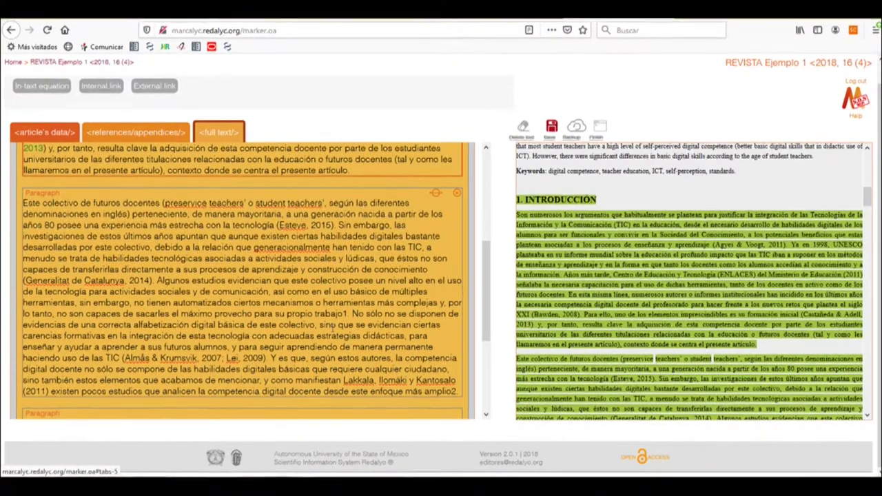
{"action": "left_click", "coordinate": [346, 313]}
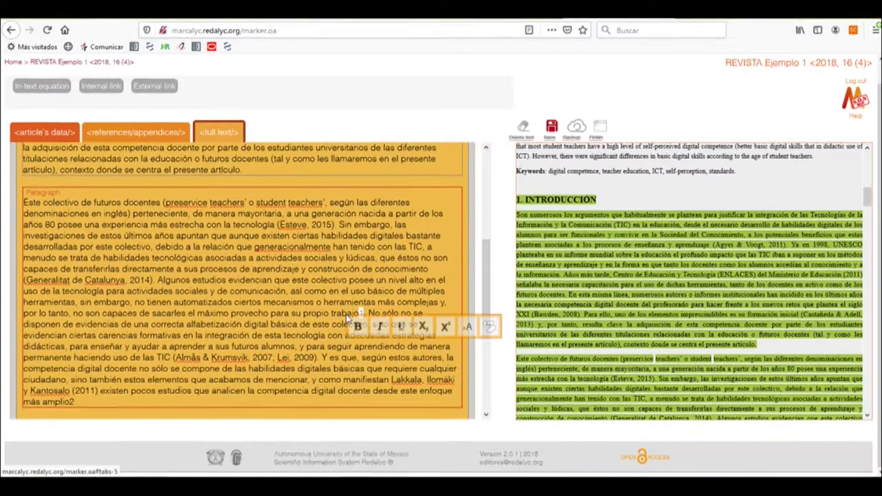
{"action": "left_click", "coordinate": [446, 328]}
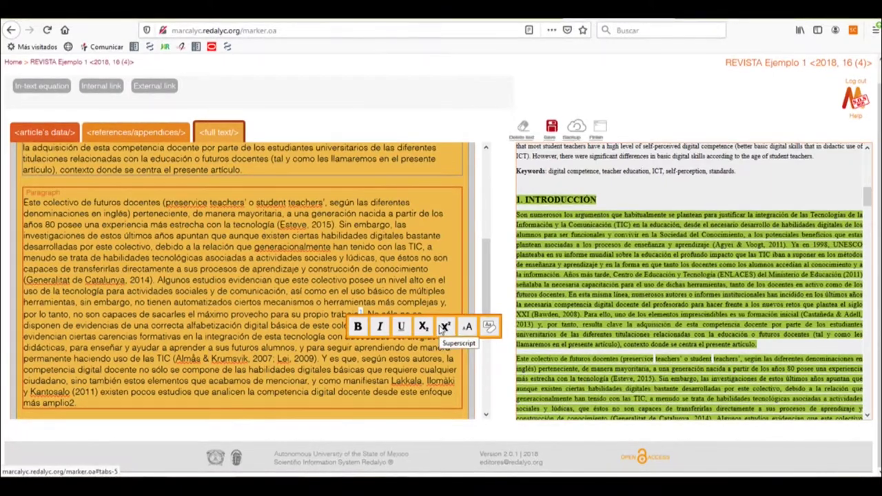
{"action": "left_click", "coordinate": [102, 86]}
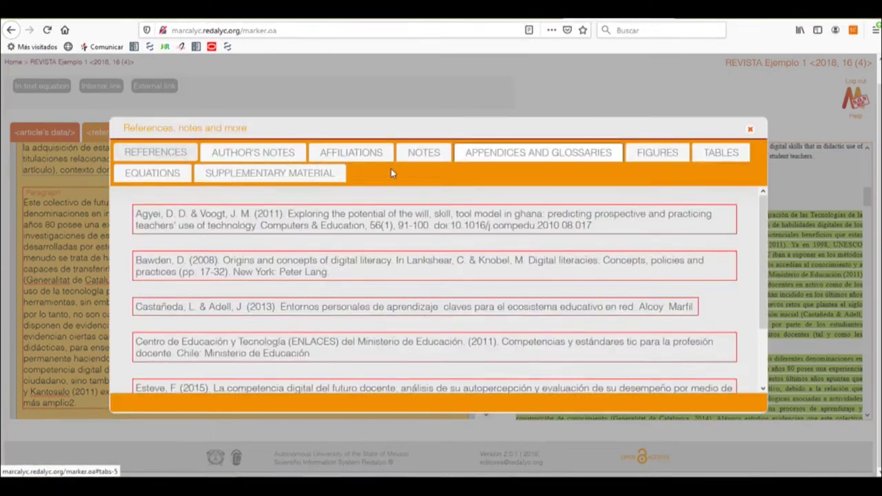
{"action": "left_click", "coordinate": [434, 155]}
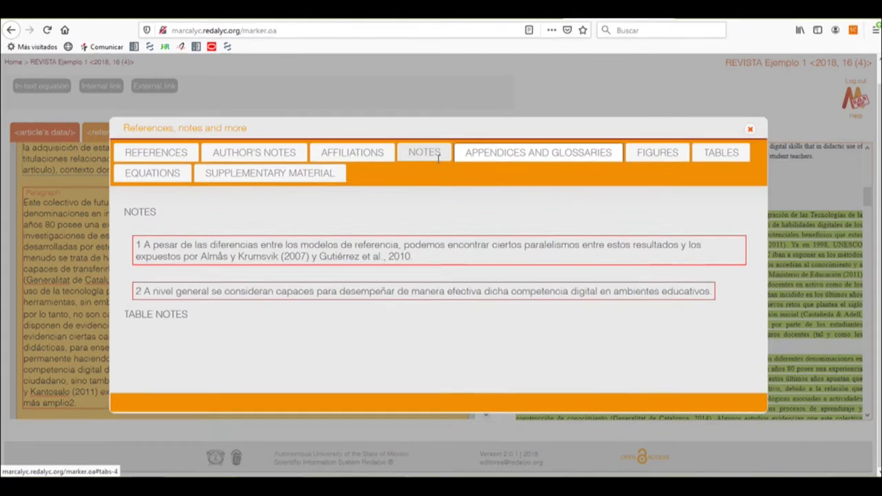
{"action": "left_click", "coordinate": [226, 250]}
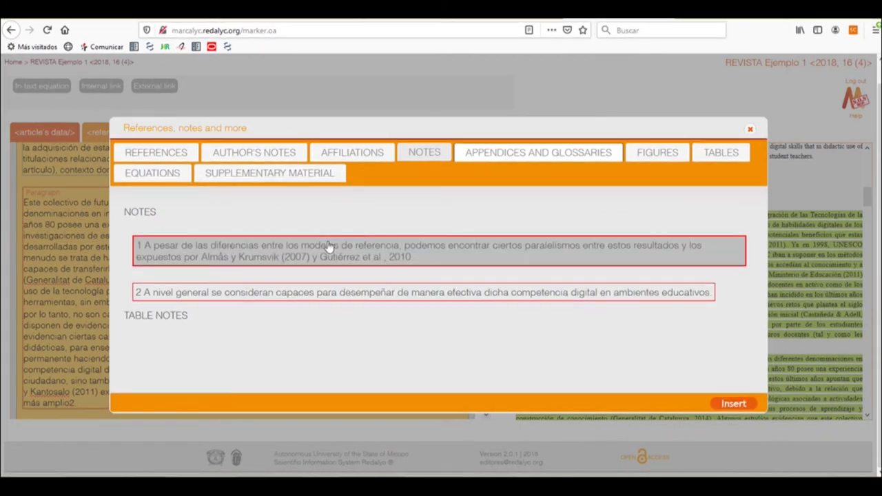
{"action": "left_click", "coordinate": [732, 405]}
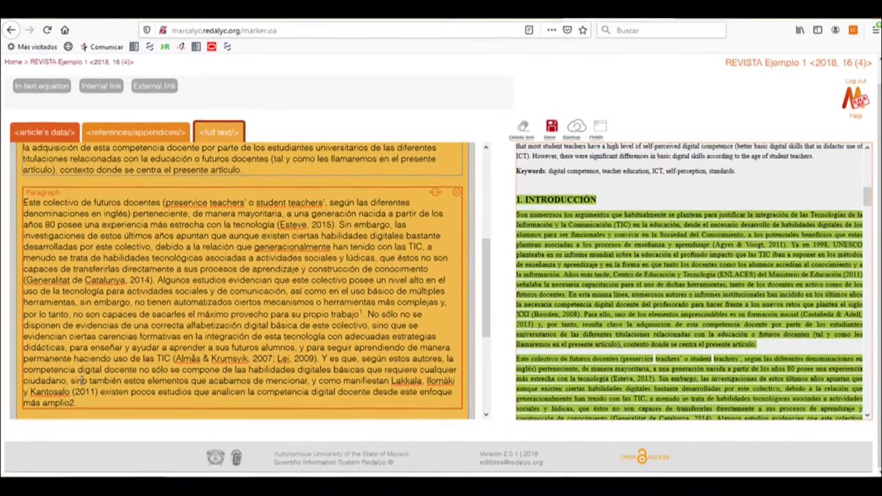
Step: Format the note marker 2 after "más amplio" as superscript and link it to note 2
{"action": "left_click_drag", "start_coordinate": [71, 403], "coordinate": [76, 402]}
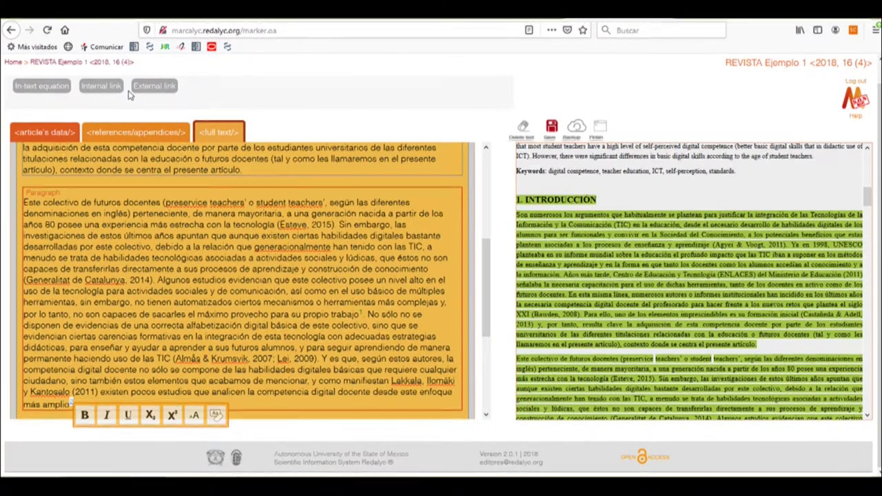
{"action": "left_click", "coordinate": [107, 87]}
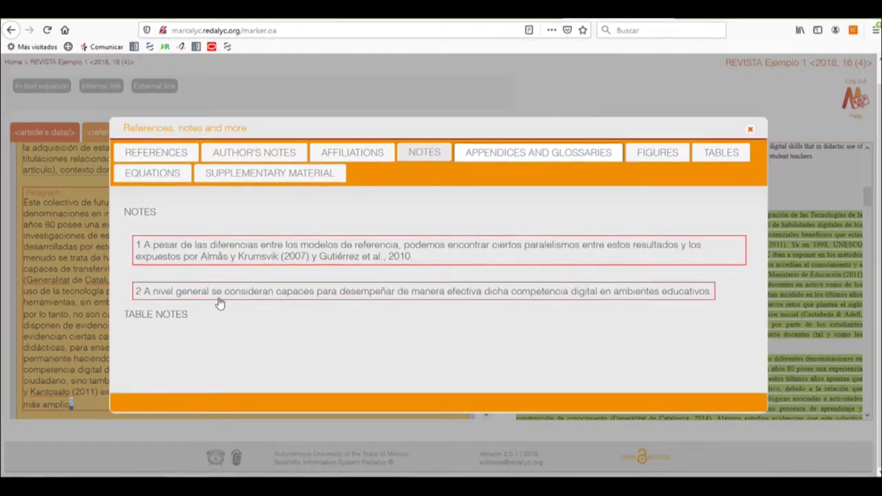
{"action": "left_click", "coordinate": [219, 295]}
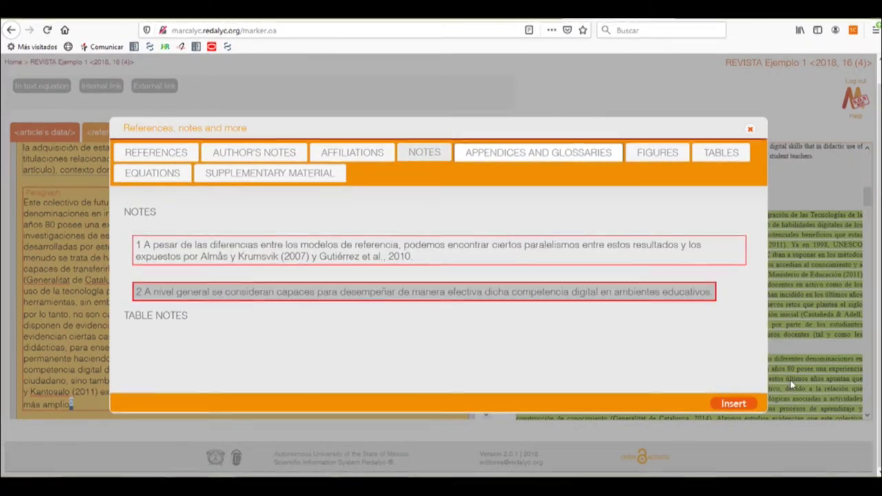
{"action": "left_click", "coordinate": [734, 404]}
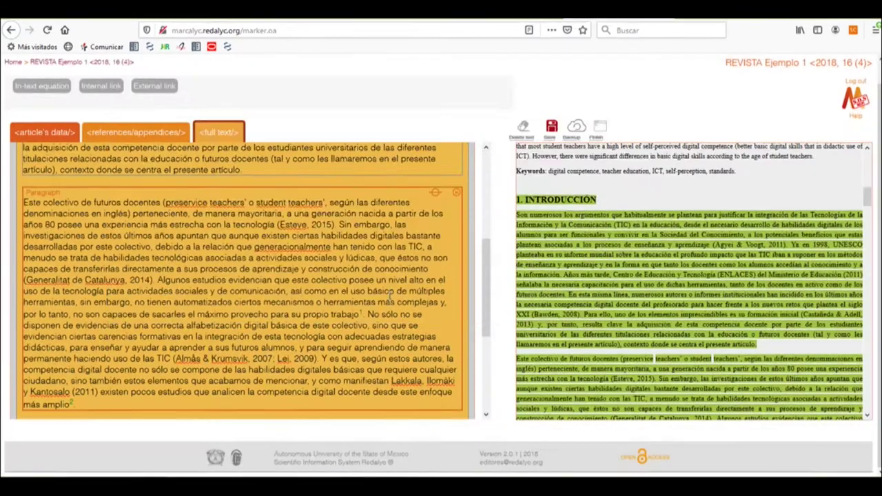
Step: Add a new section after the introduction and tag "2. LA COMPETENCIA DIGITAL DOCENTE" as its title
{"action": "scroll", "coordinate": [427, 289], "scroll_direction": "down", "scroll_amount": 5}
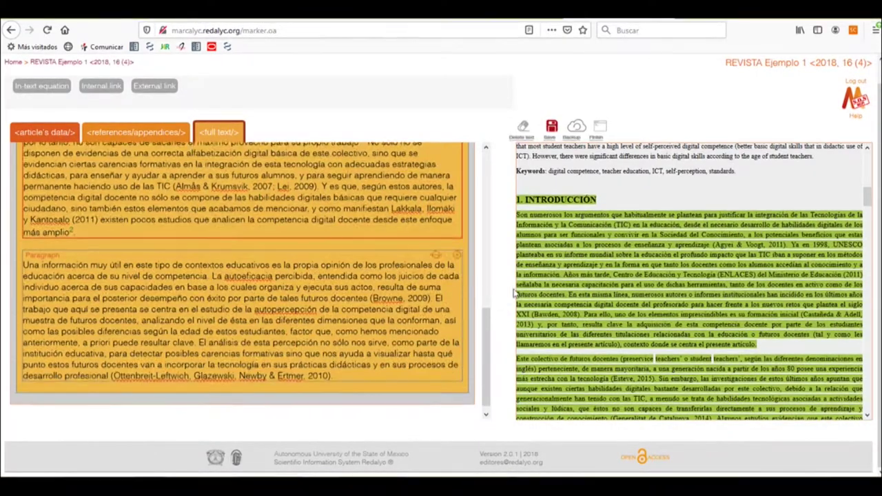
{"action": "scroll", "coordinate": [581, 301], "scroll_direction": "down", "scroll_amount": 10}
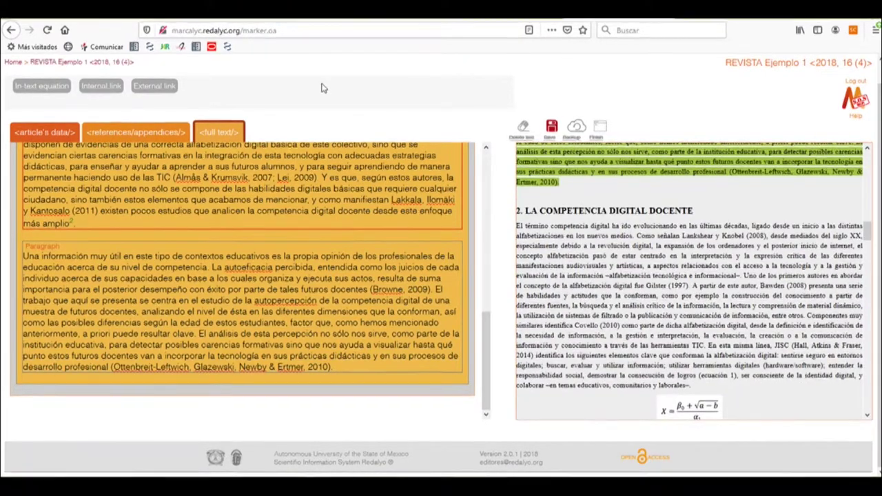
{"action": "left_click", "coordinate": [222, 134]}
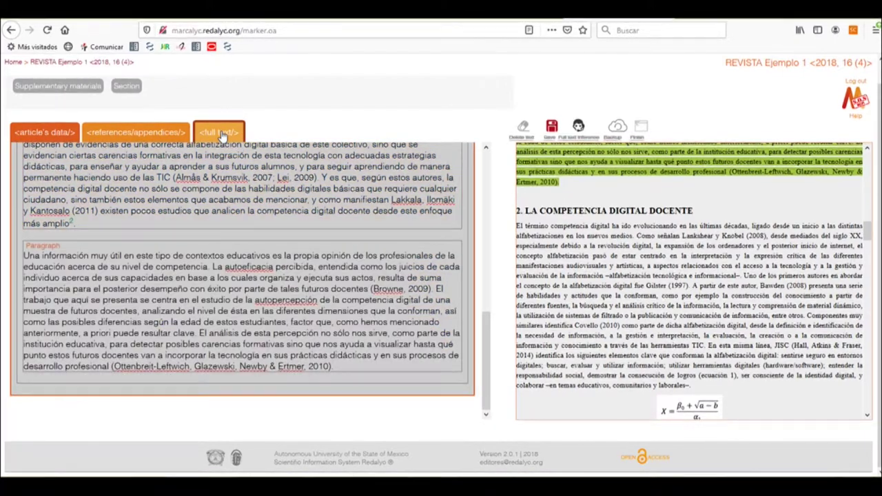
{"action": "left_click", "coordinate": [126, 88]}
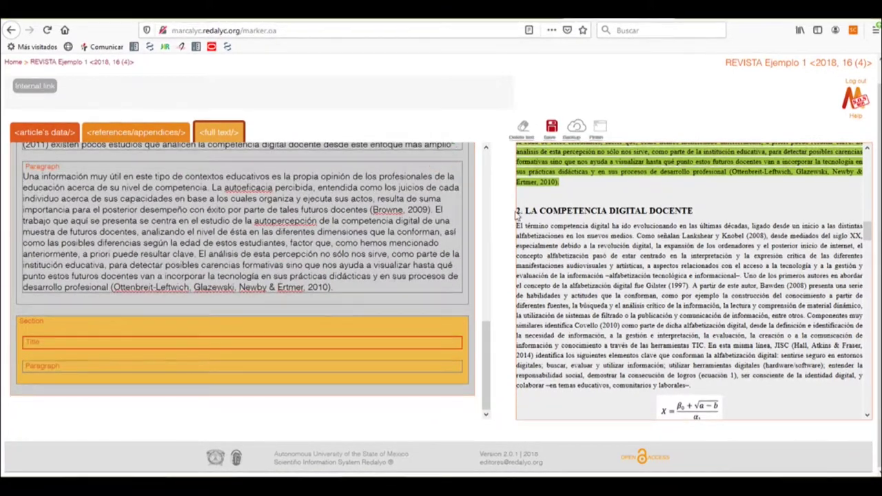
{"action": "left_click_drag", "start_coordinate": [642, 210], "coordinate": [693, 210]}
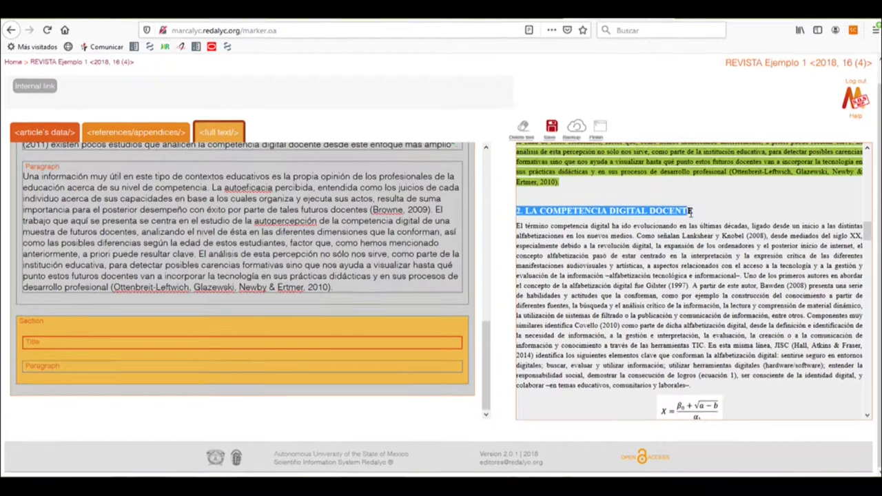
{"action": "left_click", "coordinate": [198, 342]}
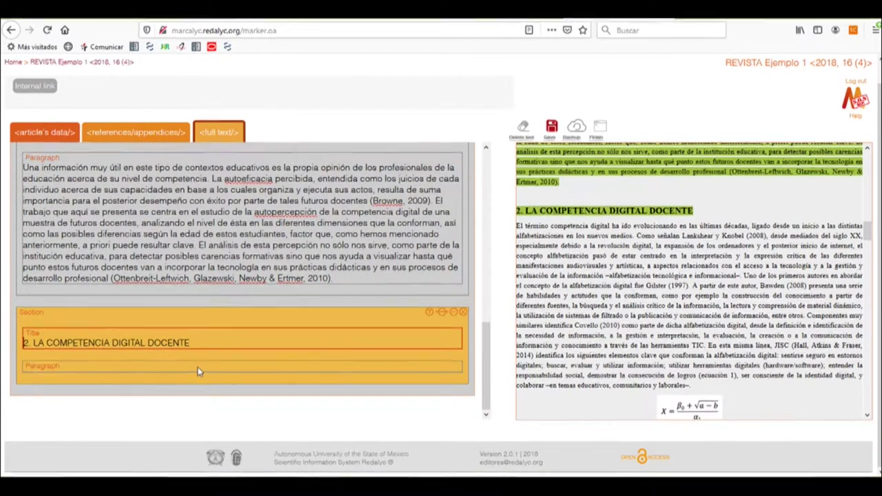
Step: Tag the text from "El término competencia digital" to "comunitarios y laborales–." as the new section's first paragraph
{"action": "left_click", "coordinate": [198, 367]}
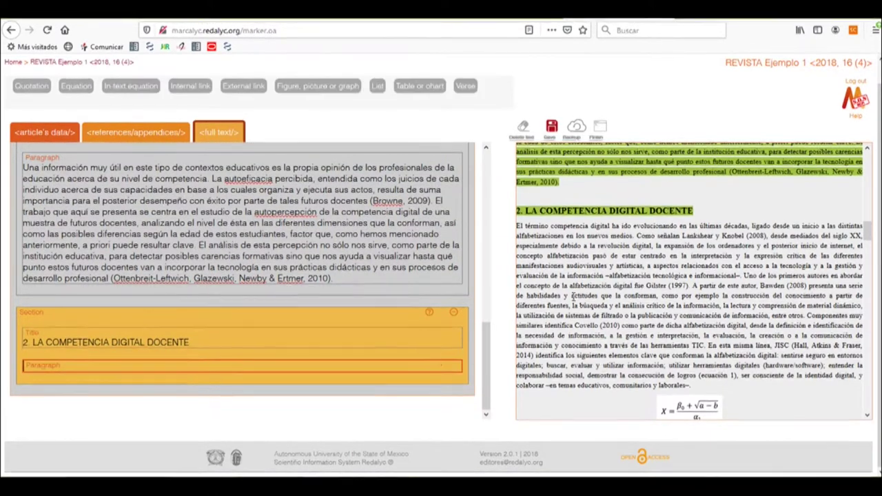
{"action": "left_click_drag", "start_coordinate": [516, 225], "coordinate": [694, 376]}
{"action": "scroll", "coordinate": [693, 376], "scroll_direction": "down", "scroll_amount": 5}
{"action": "scroll", "coordinate": [276, 239], "scroll_direction": "down", "scroll_amount": 3}
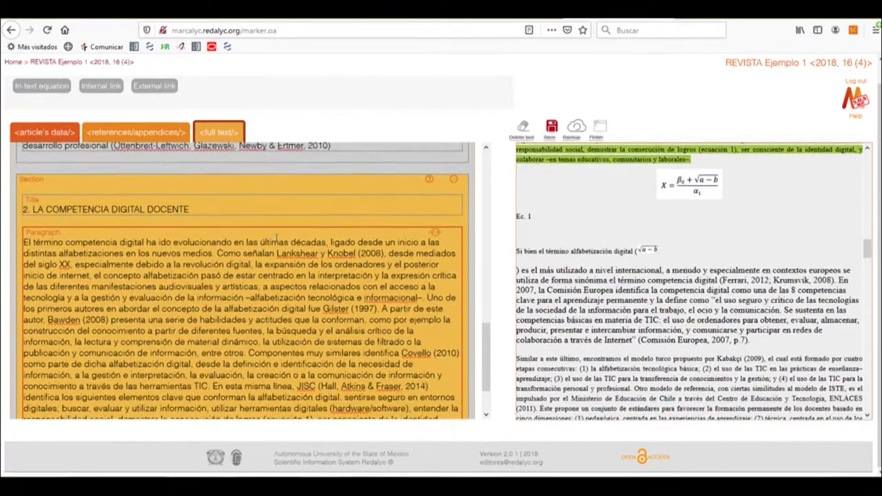
{"action": "scroll", "coordinate": [277, 239], "scroll_direction": "down", "scroll_amount": 2}
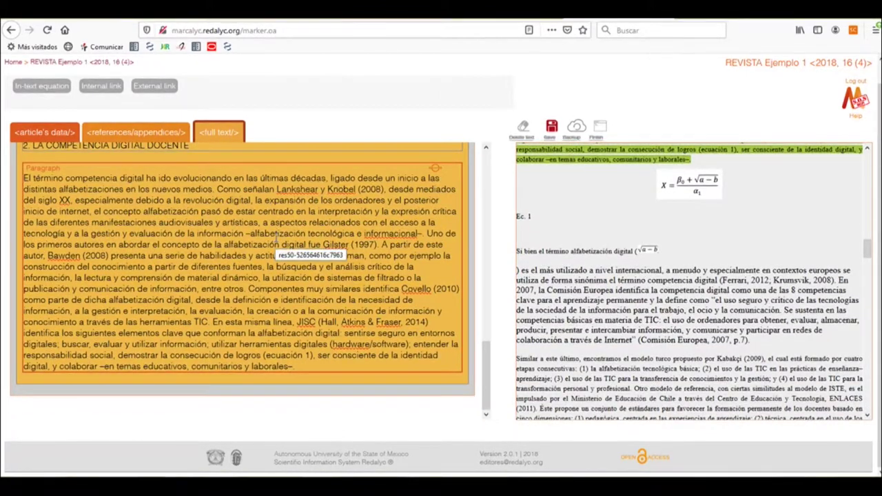
{"action": "scroll", "coordinate": [277, 239], "scroll_direction": "up", "scroll_amount": 2}
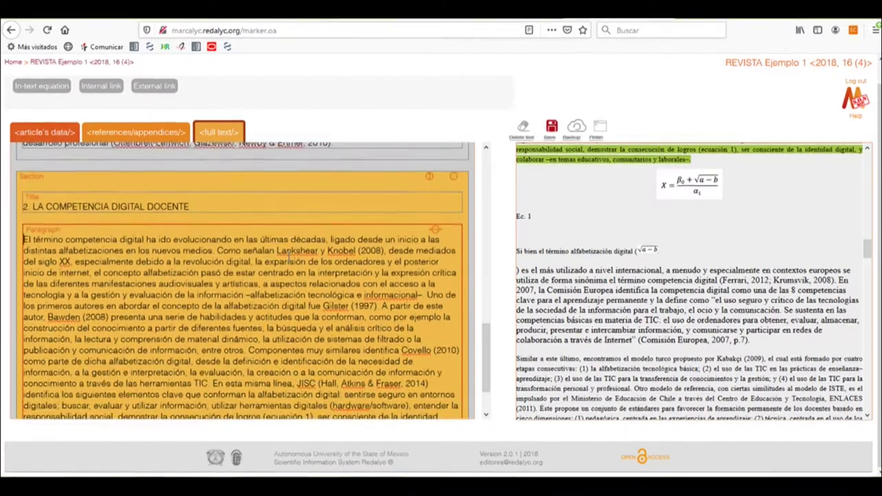
Step: Add an equation element to section 2 and tag "Ec. 1" as its identifier
{"action": "left_click", "coordinate": [79, 182]}
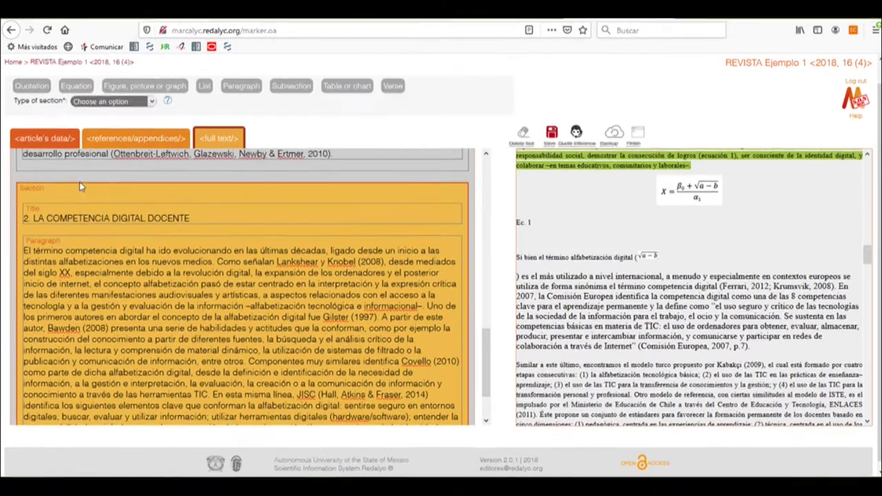
{"action": "left_click", "coordinate": [77, 87]}
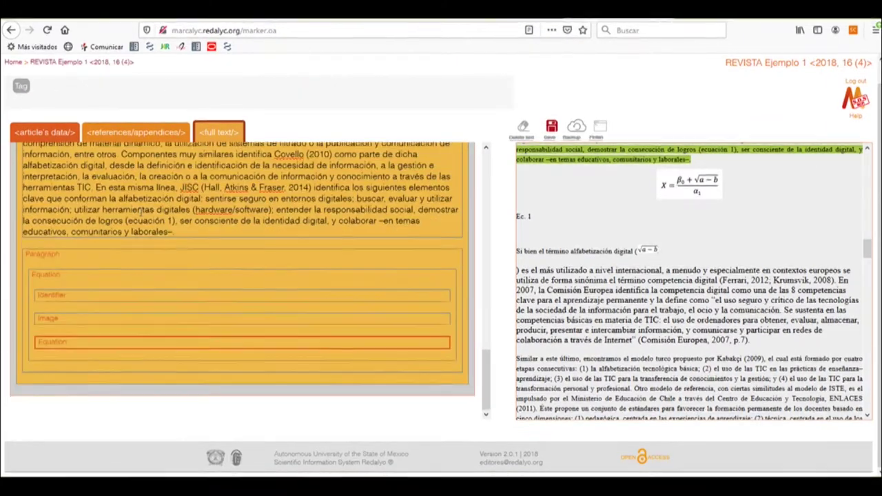
{"action": "left_click", "coordinate": [63, 295]}
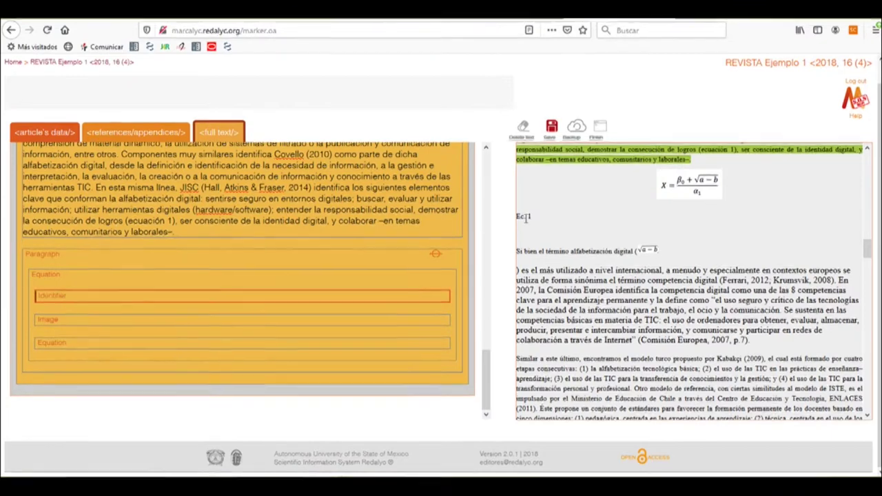
{"action": "left_click_drag", "start_coordinate": [517, 217], "coordinate": [531, 217]}
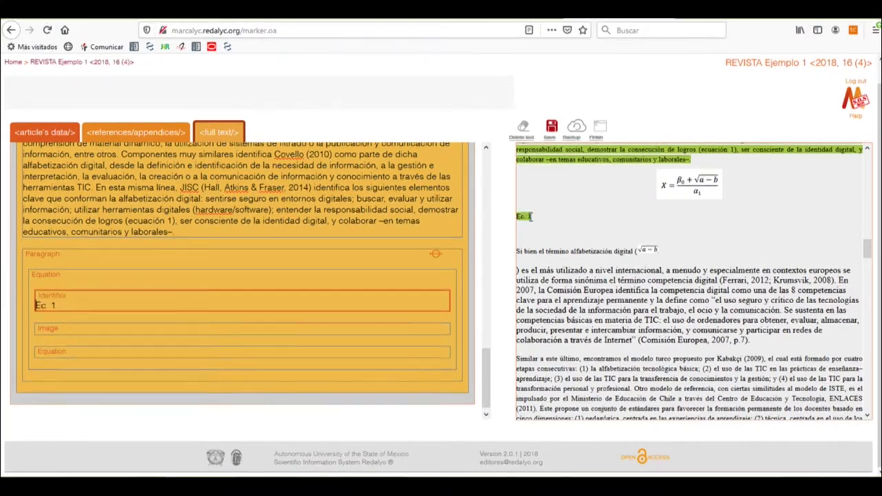
Step: Remove the equation element's empty Equation field and upload Ecu01.png to the gallery for its Image field
{"action": "scroll", "coordinate": [139, 328], "scroll_direction": "down", "scroll_amount": 1}
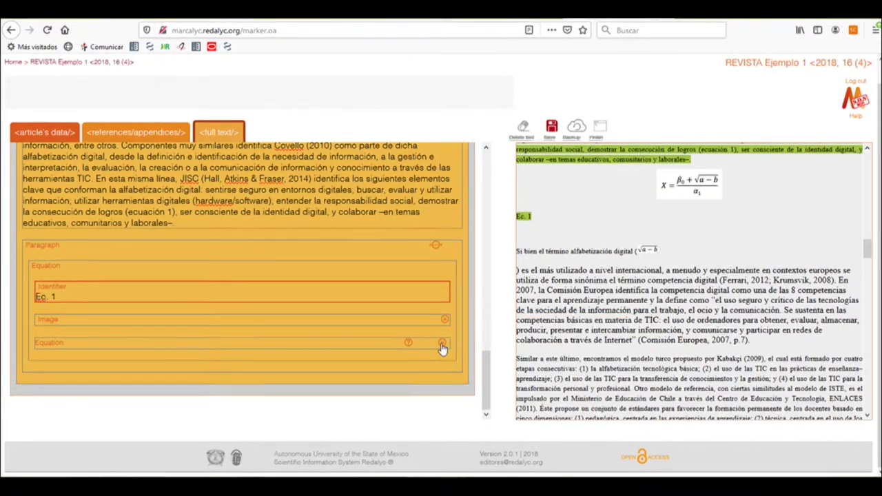
{"action": "left_click", "coordinate": [441, 344]}
{"action": "left_click", "coordinate": [66, 343]}
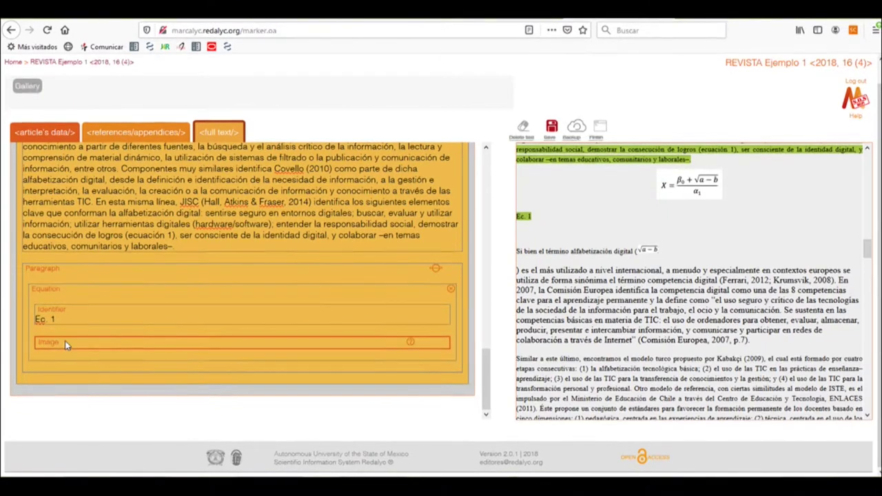
{"action": "left_click", "coordinate": [28, 87]}
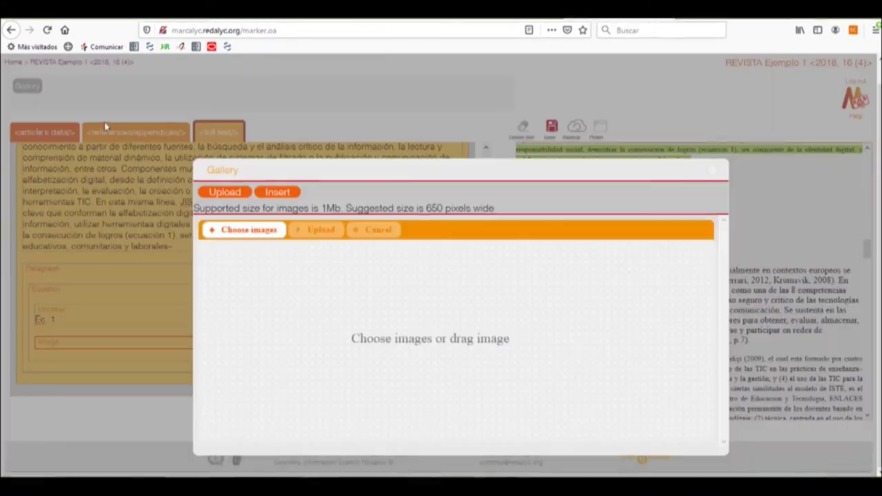
{"action": "left_click", "coordinate": [242, 233]}
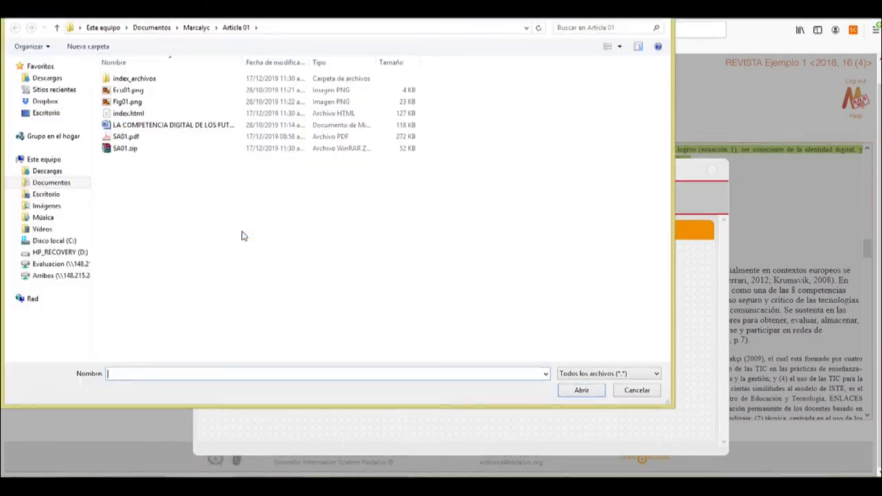
{"action": "double_click", "coordinate": [152, 90]}
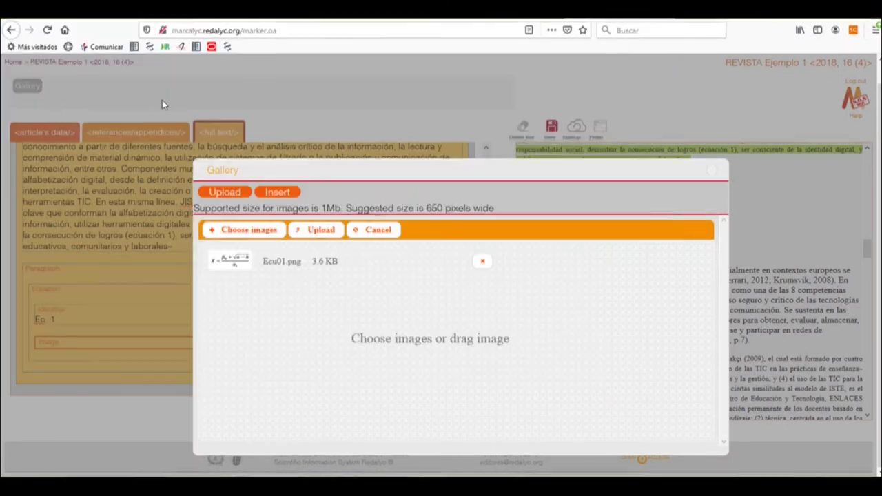
{"action": "left_click", "coordinate": [319, 235]}
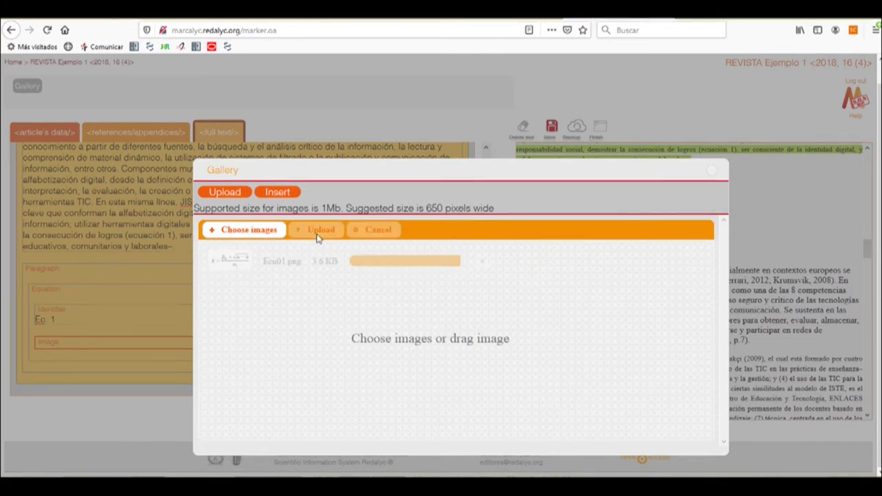
Step: Insert the uploaded equation picture from the gallery into the Image field of Ec. 1
{"action": "left_click", "coordinate": [283, 193]}
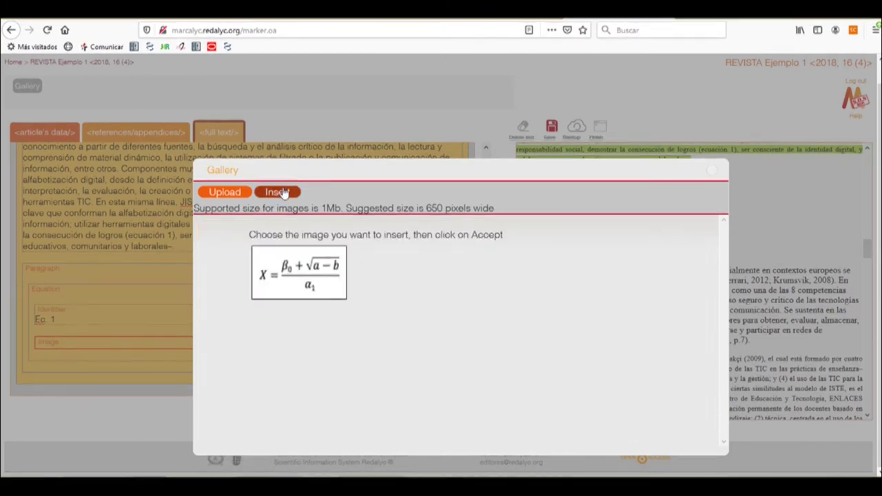
{"action": "left_click", "coordinate": [308, 280]}
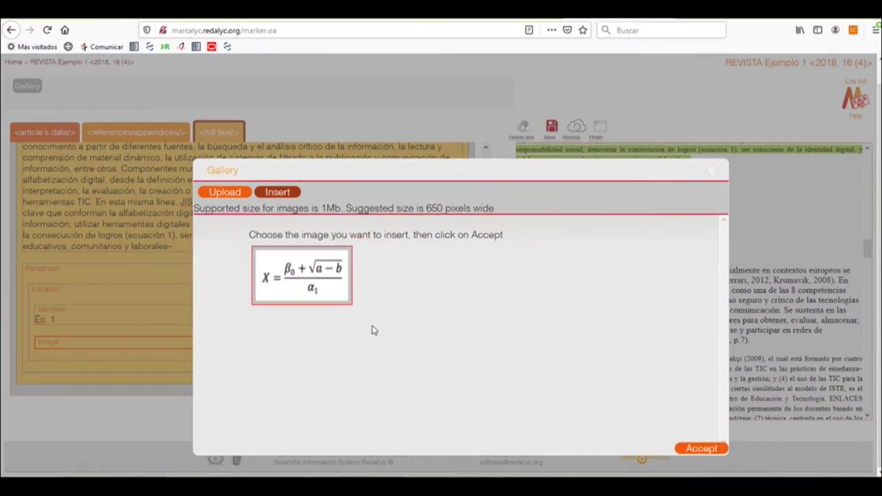
{"action": "key", "text": "Return"}
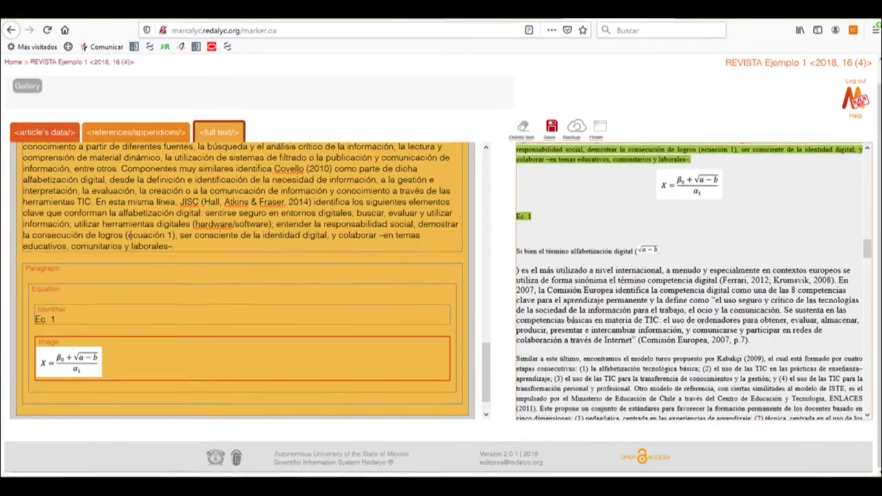
Step: Link the text "ecuación 1" in the section's first paragraph internally to the equation picture of Ec. 1
{"action": "left_click_drag", "start_coordinate": [128, 235], "coordinate": [172, 242]}
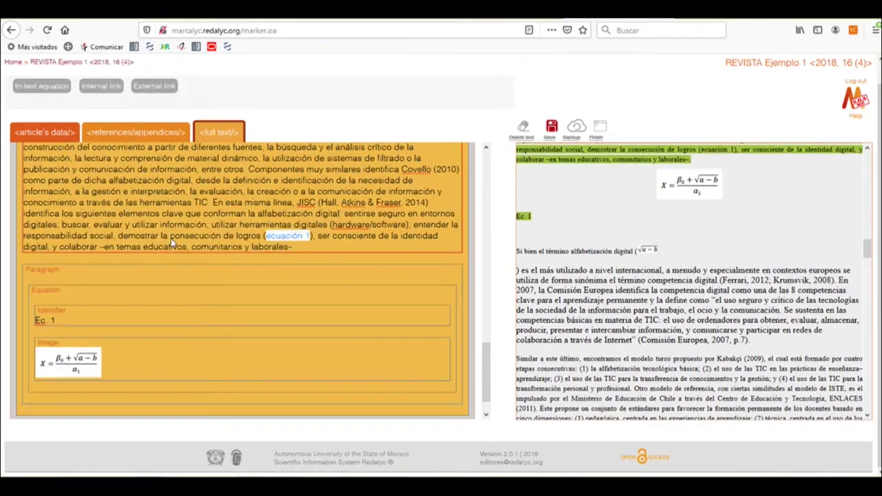
{"action": "left_click", "coordinate": [109, 93]}
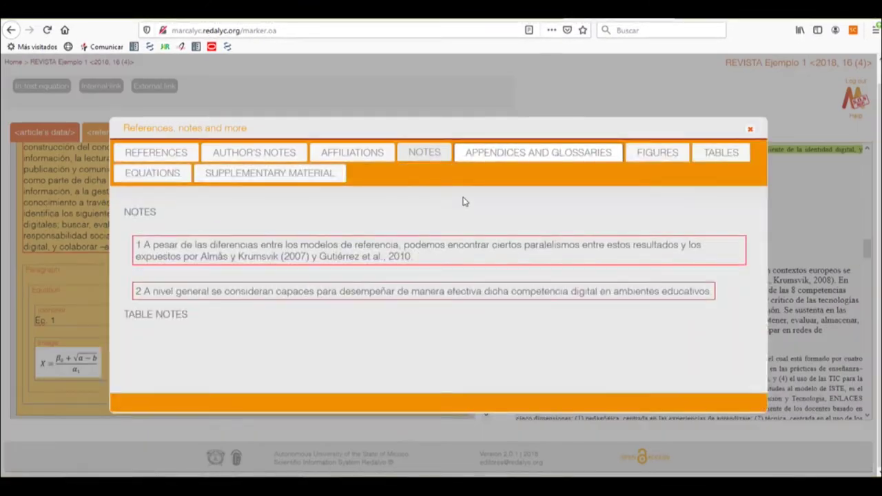
{"action": "left_click", "coordinate": [177, 173]}
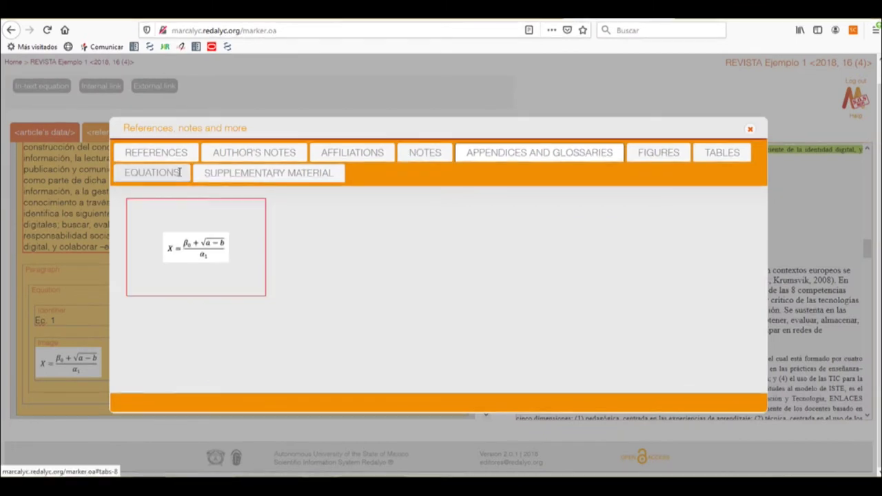
{"action": "left_click", "coordinate": [207, 254]}
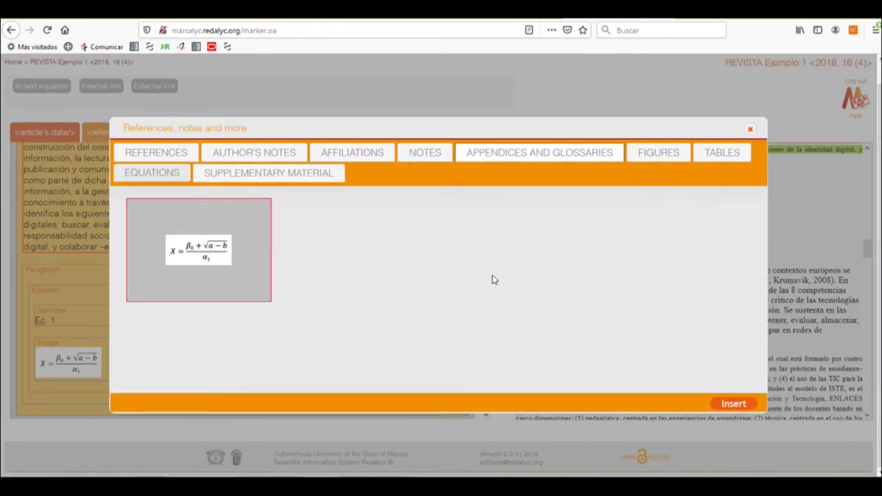
{"action": "left_click", "coordinate": [733, 403]}
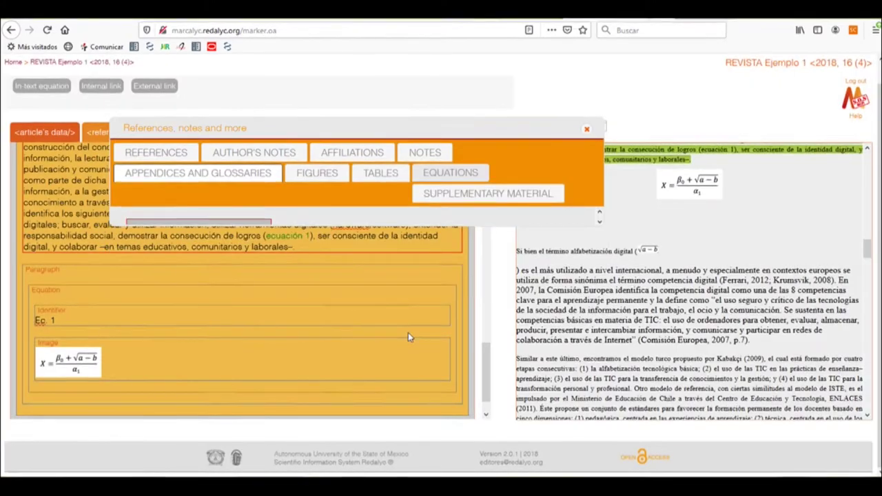
{"action": "mouse_move", "coordinate": [312, 246]}
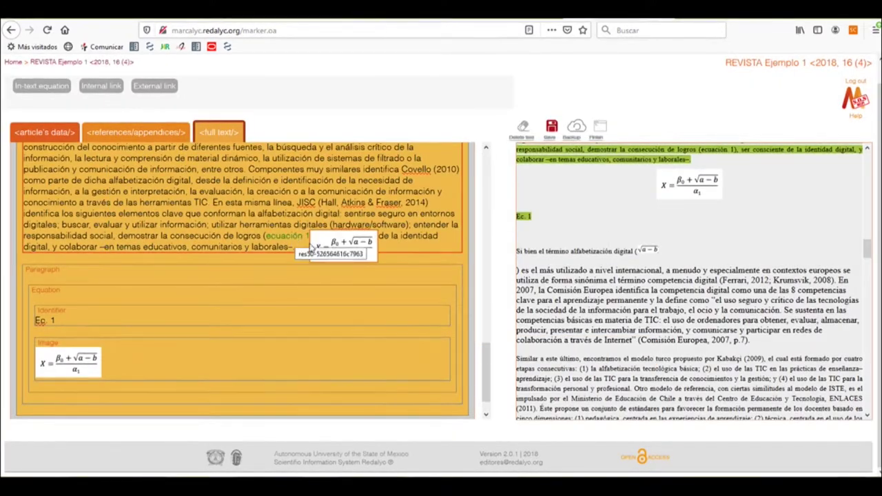
Step: Add paragraphs to the section for the text from "Si bien el término alfabetización digital" to "(ENLACES, 2011)."
{"action": "left_click", "coordinate": [31, 259]}
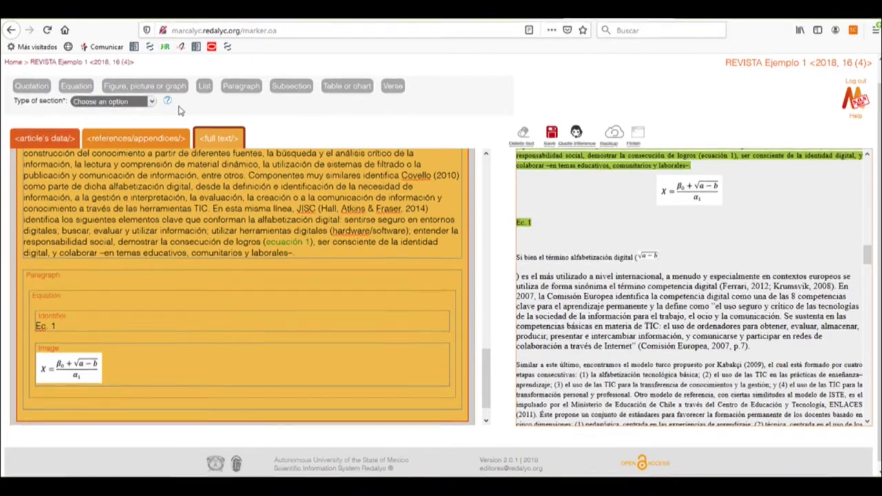
{"action": "left_click", "coordinate": [241, 87]}
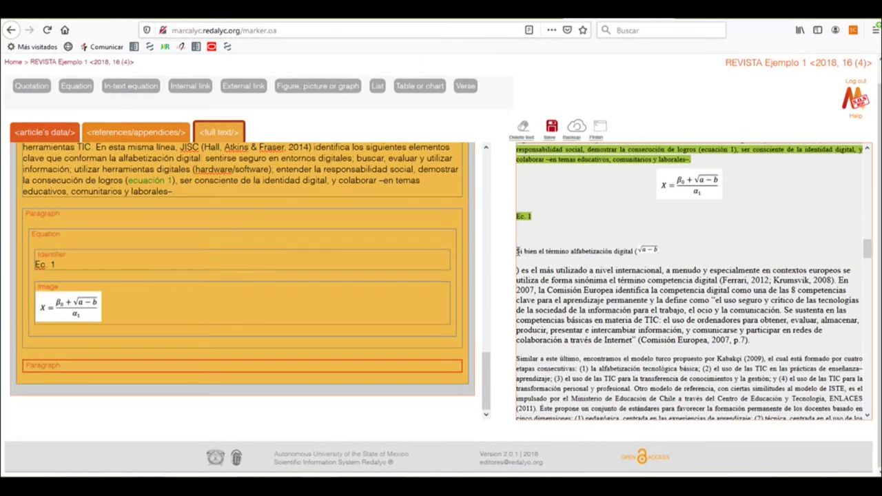
{"action": "left_click_drag", "start_coordinate": [518, 252], "coordinate": [827, 332]}
{"action": "scroll", "coordinate": [585, 271], "scroll_direction": "down", "scroll_amount": 2}
{"action": "scroll", "coordinate": [689, 289], "scroll_direction": "down", "scroll_amount": 1}
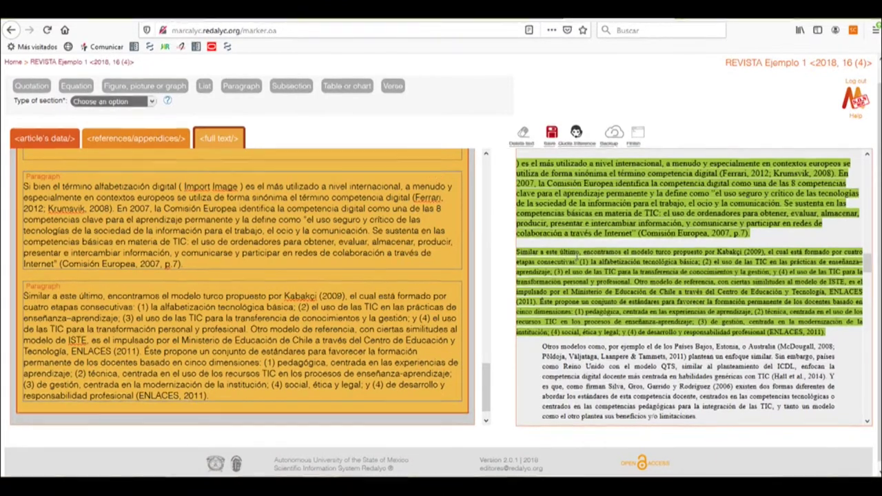
{"action": "scroll", "coordinate": [578, 254], "scroll_direction": "up", "scroll_amount": 1}
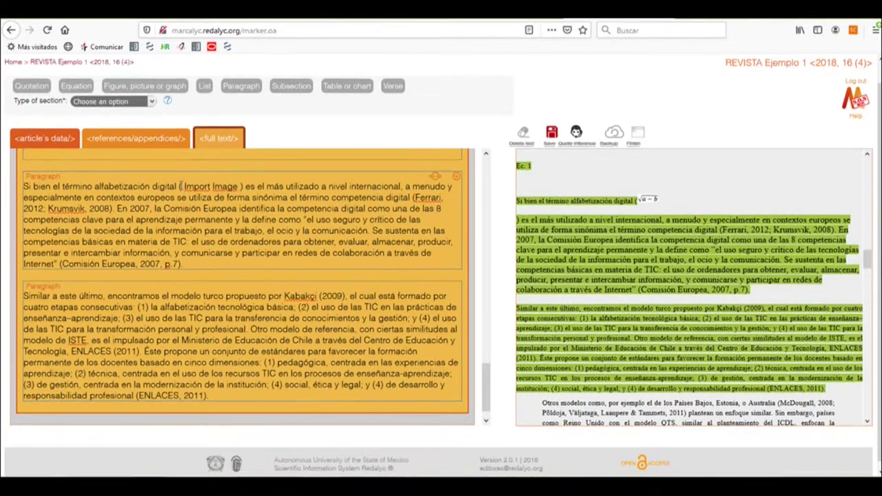
Step: Replace the "Import Image" text after "alfabetización digital" with an in-text equation of the Tag type, opening the equation editor
{"action": "left_click_drag", "start_coordinate": [182, 186], "coordinate": [240, 186]}
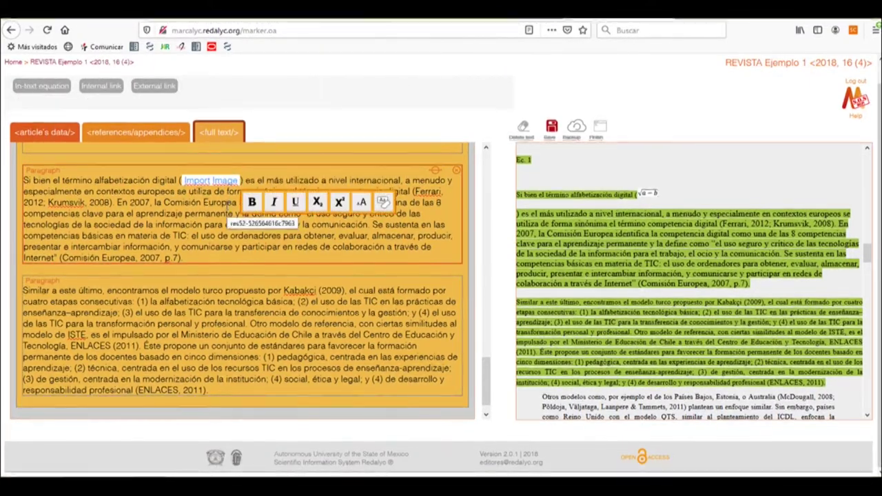
{"action": "key", "text": "BackSpace"}
{"action": "left_click", "coordinate": [184, 181]}
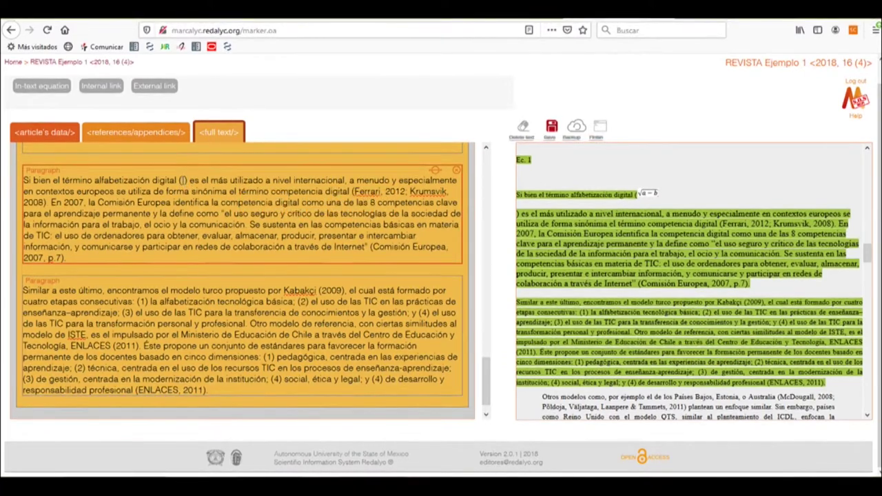
{"action": "left_click", "coordinate": [184, 180]}
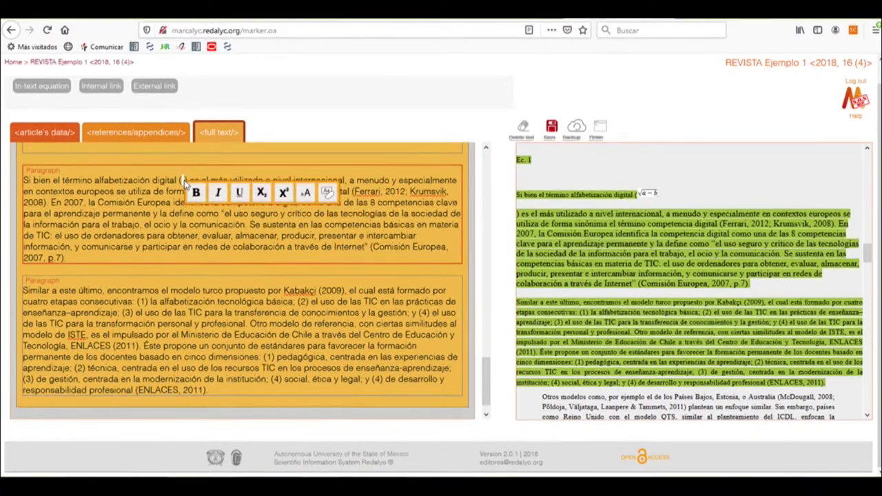
{"action": "left_click", "coordinate": [46, 90]}
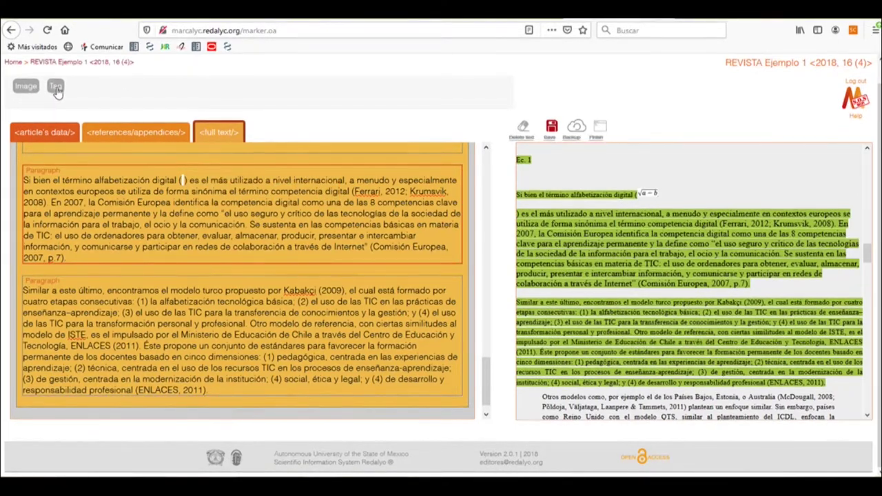
{"action": "left_click", "coordinate": [56, 88]}
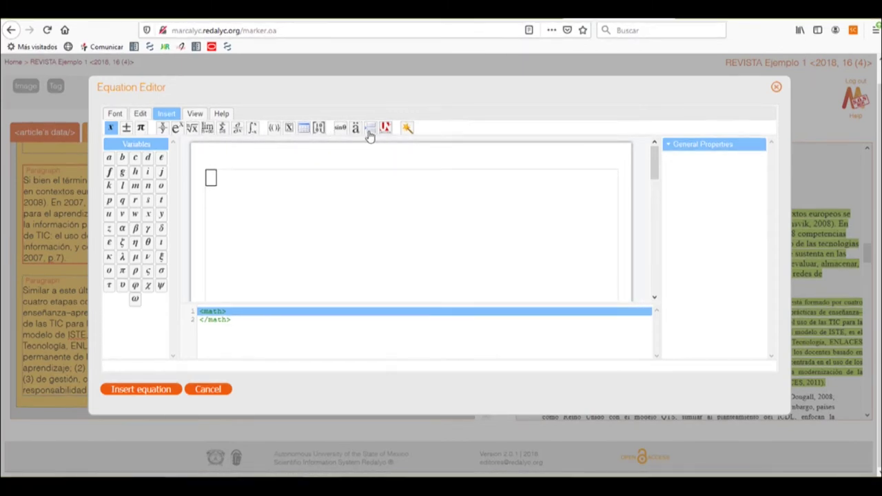
Step: Add a square root to the equation and delete the empty placeholder box in front of it
{"action": "left_click", "coordinate": [211, 179]}
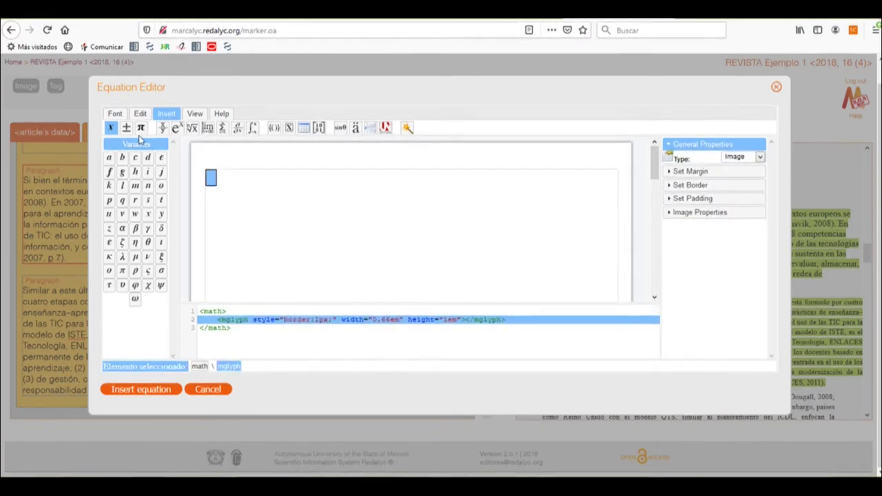
{"action": "left_click", "coordinate": [193, 131]}
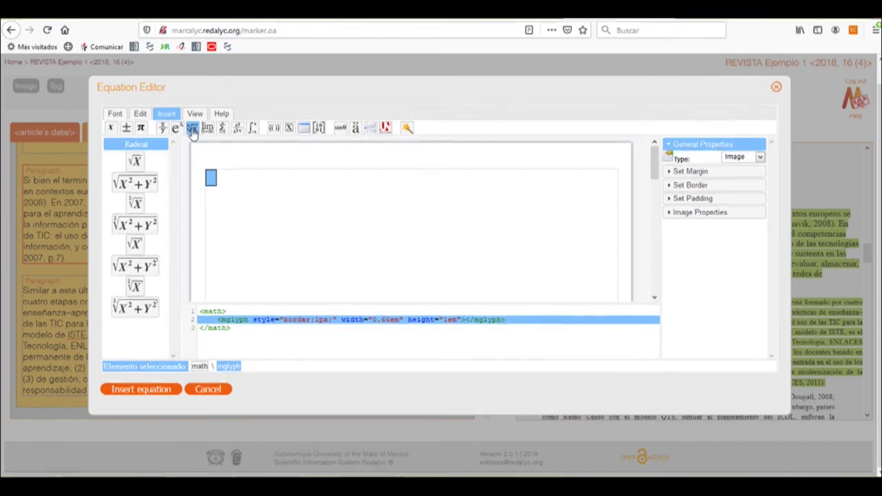
{"action": "left_click", "coordinate": [135, 161]}
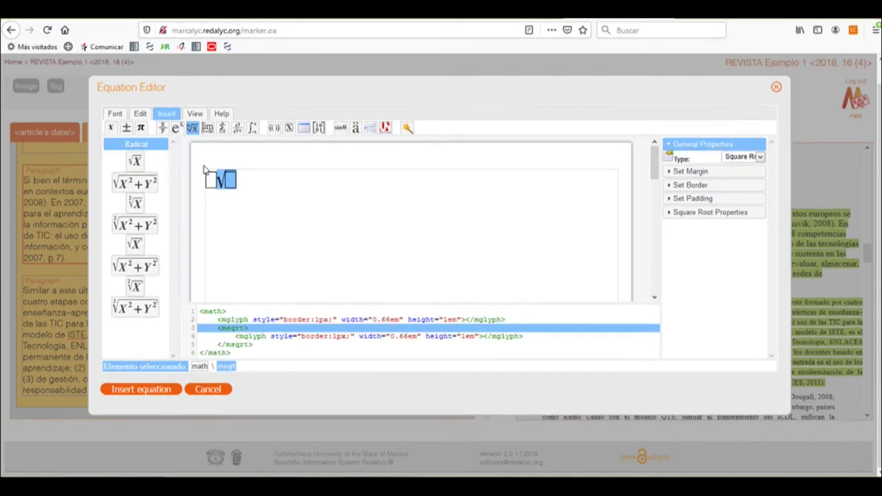
{"action": "left_click", "coordinate": [212, 181]}
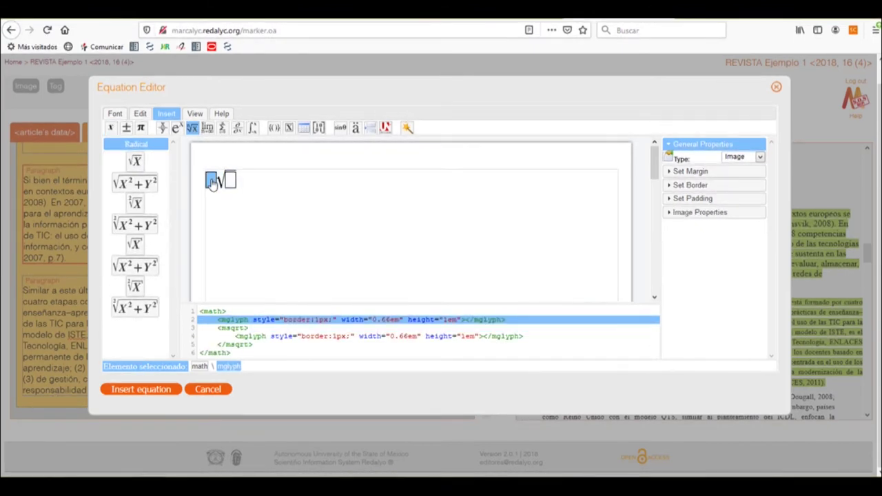
{"action": "key", "text": "Delete"}
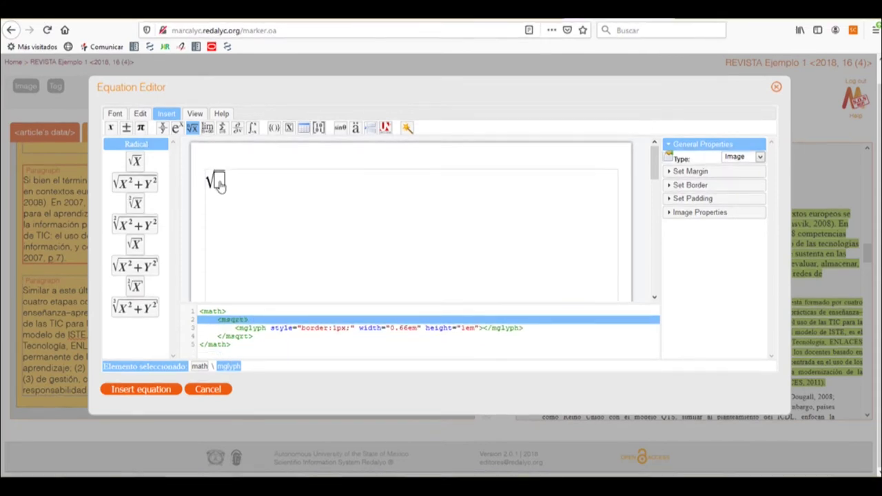
Step: Fill the square root with a − b and insert the finished equation into the paragraph
{"action": "left_click", "coordinate": [218, 182]}
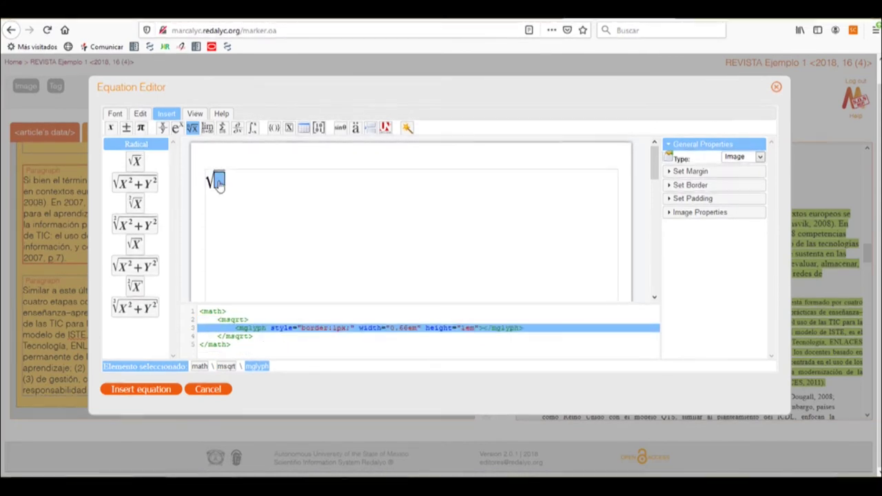
{"action": "left_click", "coordinate": [111, 128]}
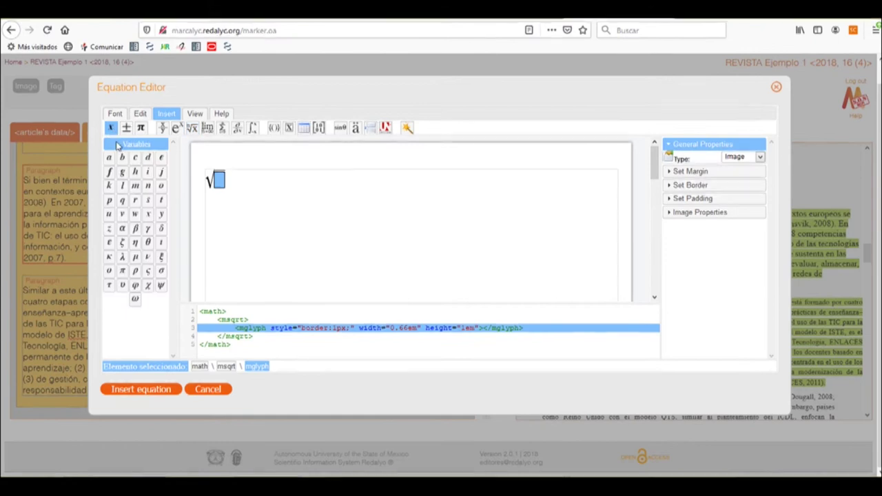
{"action": "type", "text": "a"}
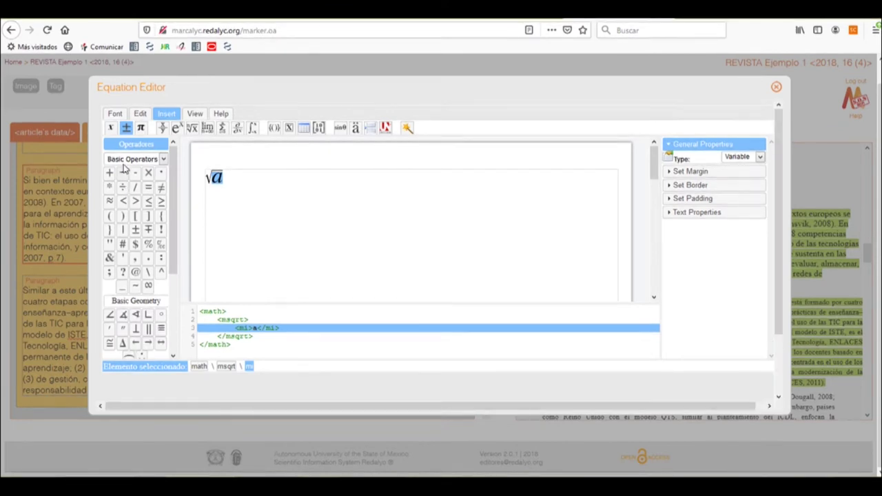
{"action": "type", "text": "-"}
{"action": "left_click", "coordinate": [111, 128]}
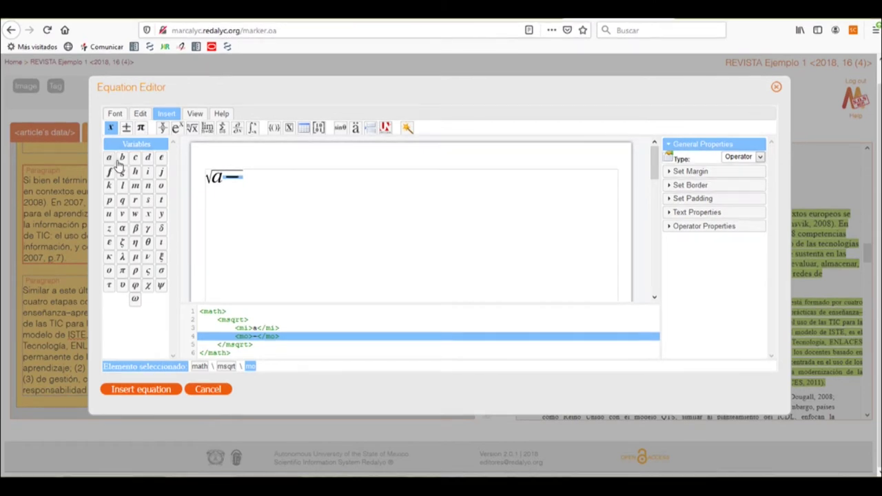
{"action": "left_click", "coordinate": [122, 159]}
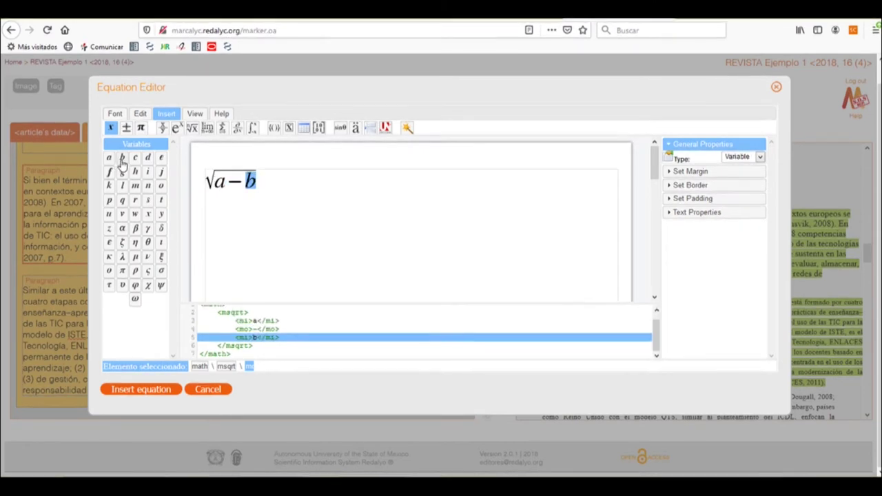
{"action": "left_click", "coordinate": [141, 389]}
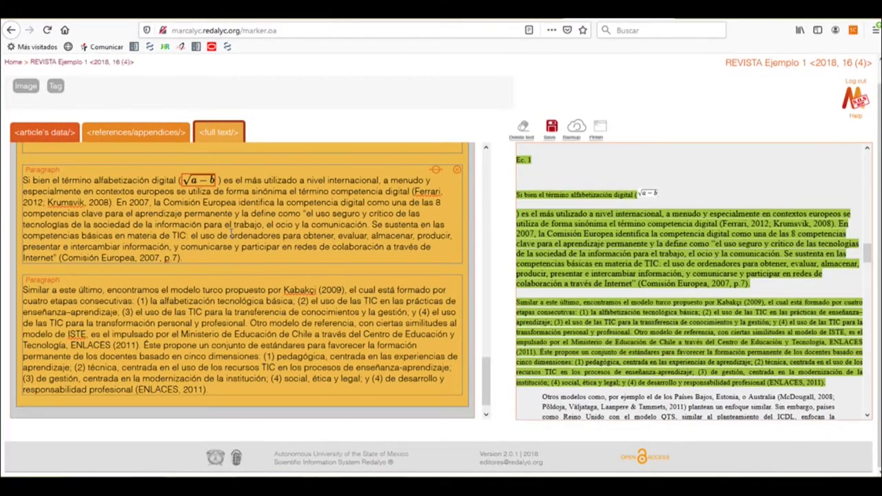
{"action": "left_click", "coordinate": [371, 220]}
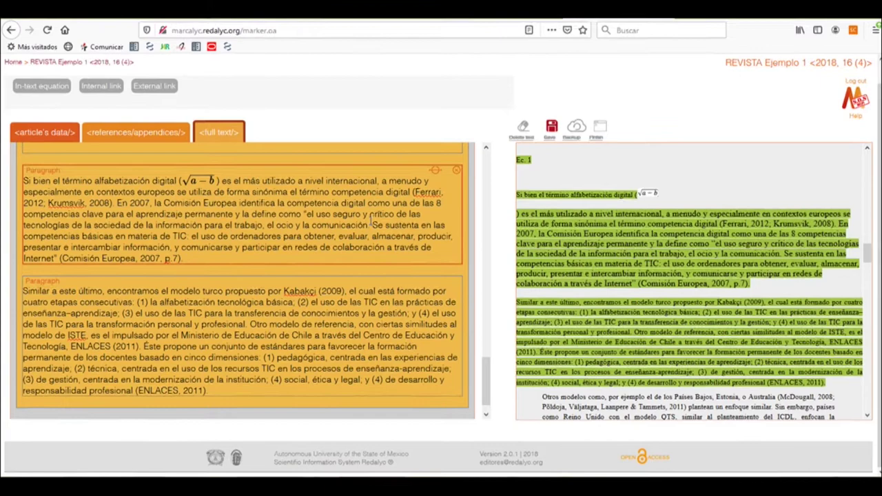
Step: Add a quotation to the section and tag the indented text from "Otros modelos como" to "beneficios y/o limitaciones." as its paragraph
{"action": "scroll", "coordinate": [459, 235], "scroll_direction": "down", "scroll_amount": 1}
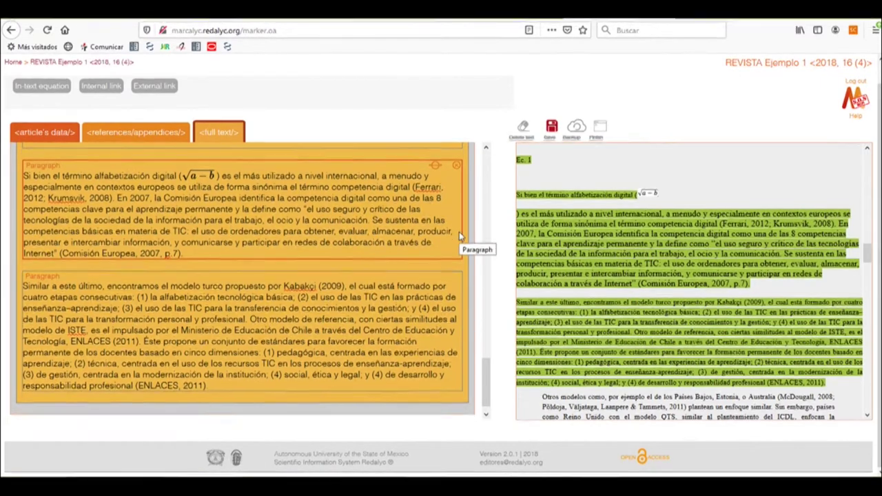
{"action": "scroll", "coordinate": [459, 232], "scroll_direction": "down", "scroll_amount": 1}
{"action": "scroll", "coordinate": [618, 301], "scroll_direction": "down", "scroll_amount": 3}
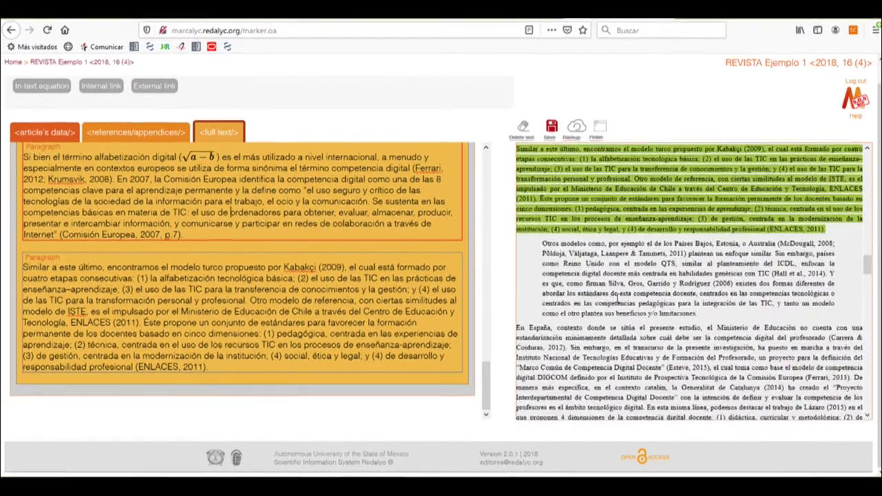
{"action": "scroll", "coordinate": [618, 301], "scroll_direction": "down", "scroll_amount": 1}
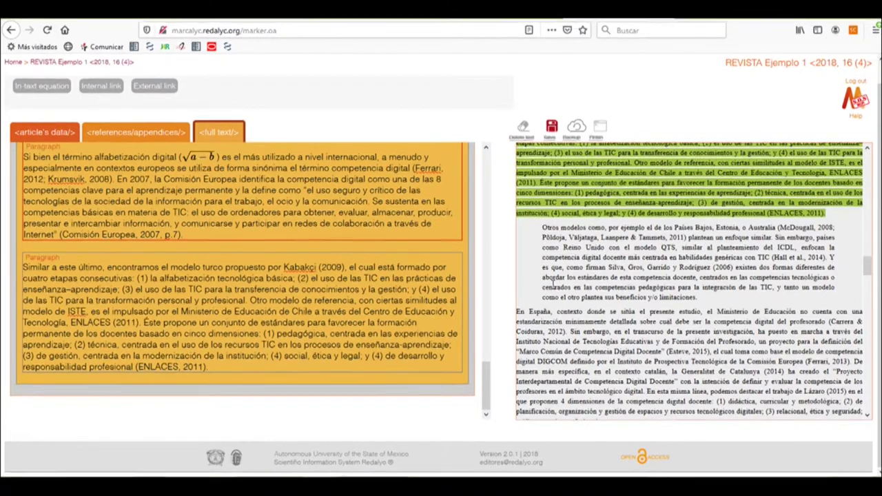
{"action": "left_click", "coordinate": [21, 250]}
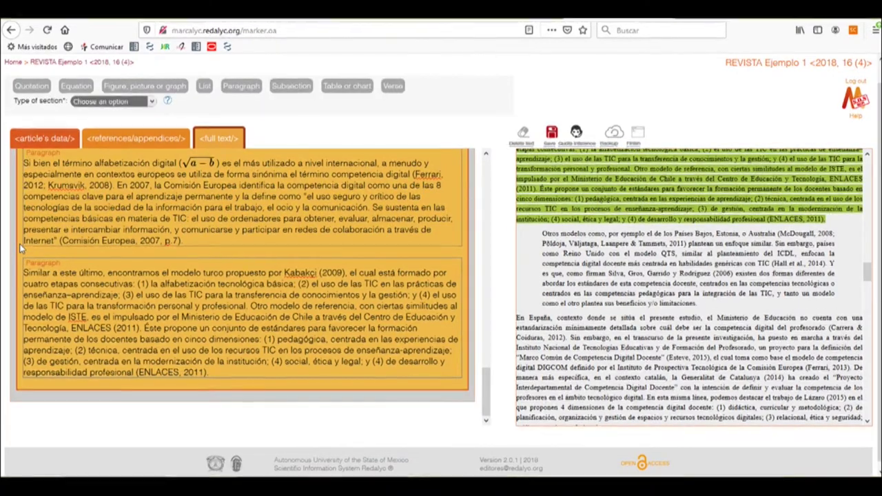
{"action": "left_click", "coordinate": [32, 85]}
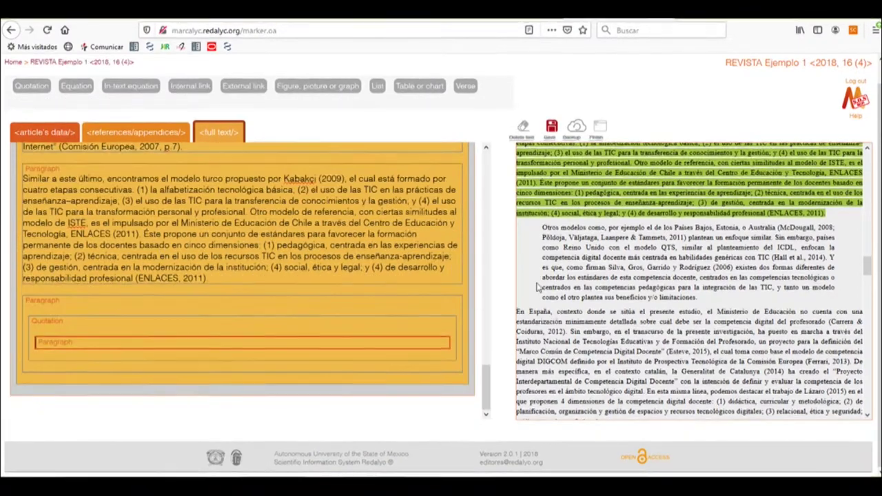
{"action": "left_click_drag", "start_coordinate": [544, 227], "coordinate": [276, 342]}
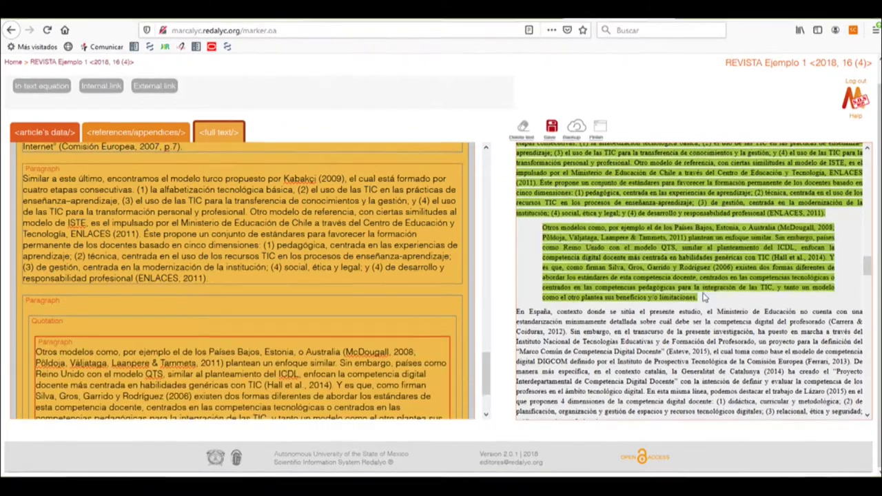
{"action": "scroll", "coordinate": [394, 270], "scroll_direction": "down", "scroll_amount": 1}
{"action": "scroll", "coordinate": [395, 270], "scroll_direction": "down", "scroll_amount": 1}
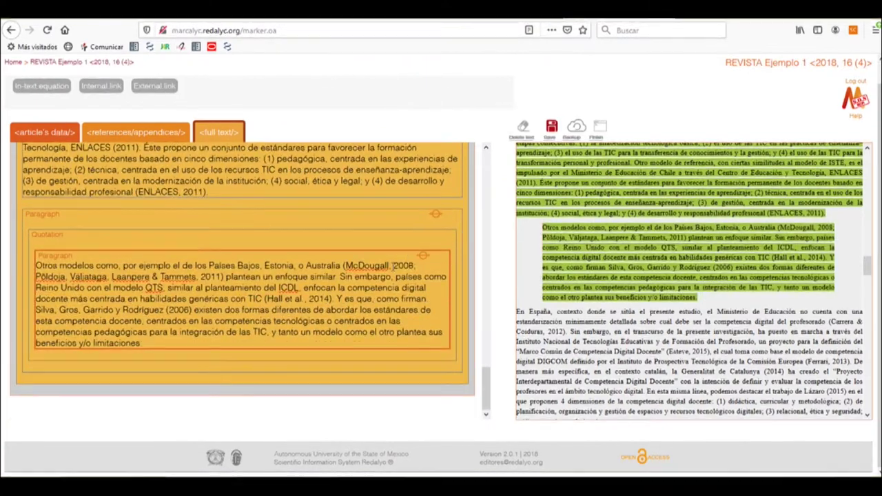
{"action": "left_click", "coordinate": [312, 209]}
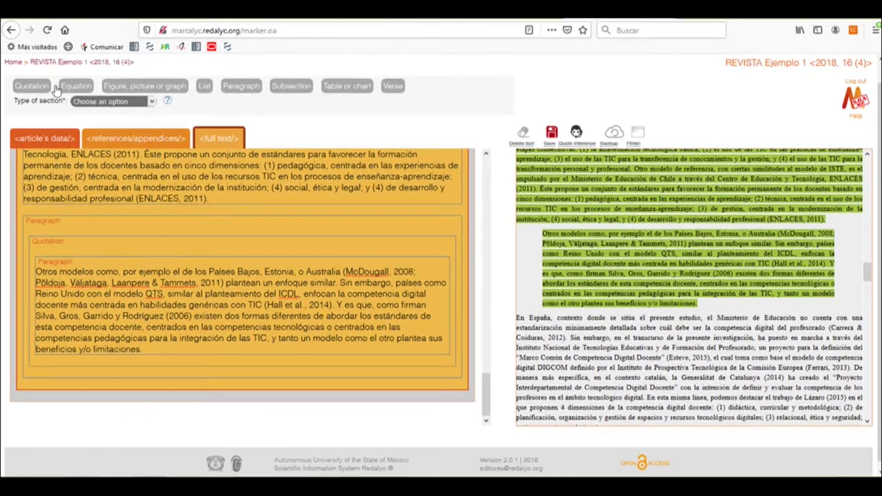
Step: Add another paragraph to the section and tag the text from "En España, contexto donde" to "personal y profesional." as its content
{"action": "left_click", "coordinate": [241, 86]}
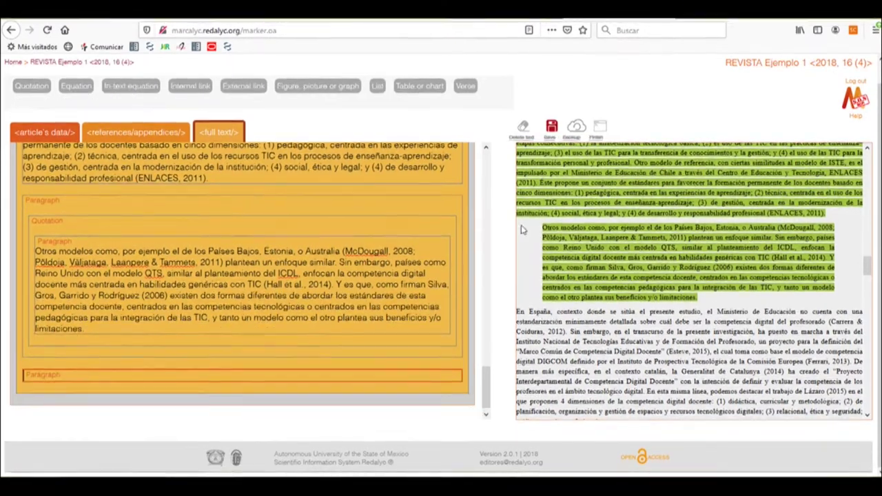
{"action": "scroll", "coordinate": [607, 219], "scroll_direction": "down", "scroll_amount": 2}
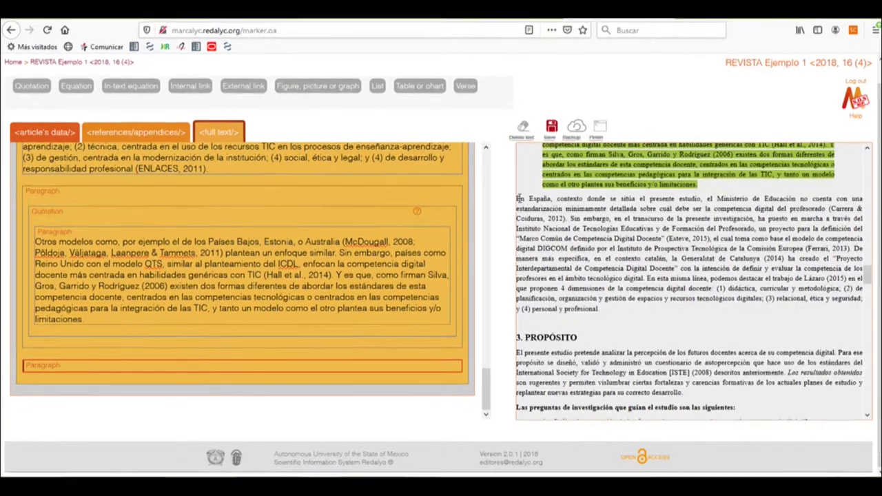
{"action": "left_click_drag", "start_coordinate": [516, 198], "coordinate": [598, 309]}
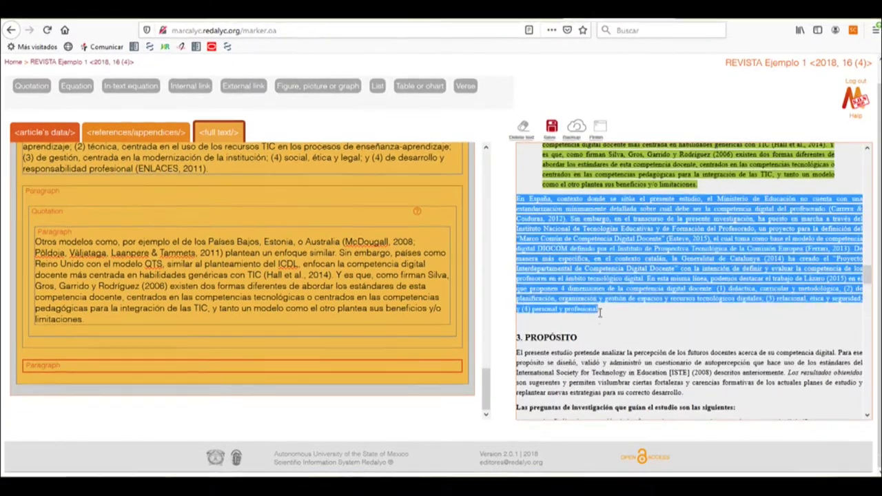
{"action": "scroll", "coordinate": [358, 276], "scroll_direction": "down", "scroll_amount": 4}
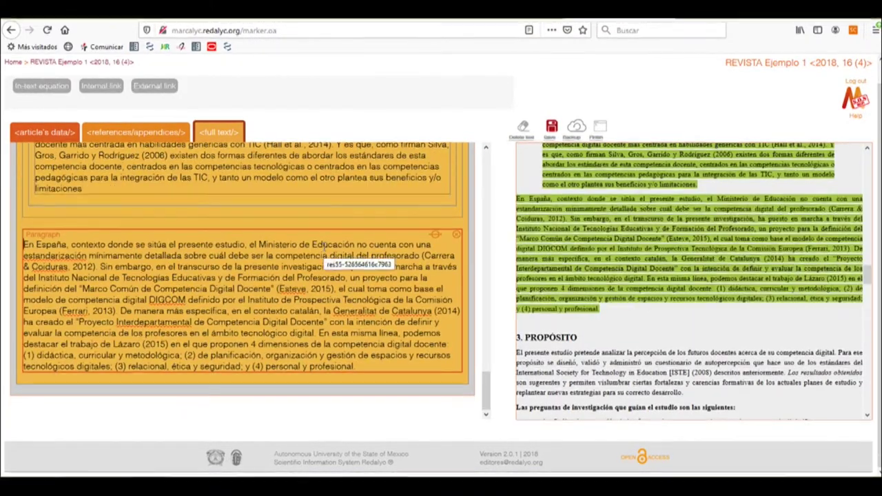
Step: Add a new section to the full text, tag "3. PROPÓSITO" as its title and the two body paragraphs below as its paragraphs
{"action": "left_click", "coordinate": [218, 133]}
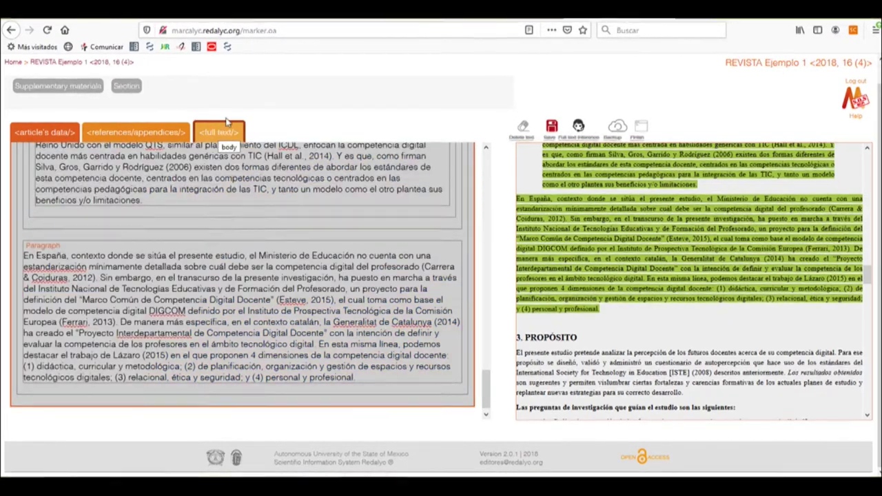
{"action": "left_click", "coordinate": [127, 87]}
{"action": "scroll", "coordinate": [207, 211], "scroll_direction": "down", "scroll_amount": 3}
{"action": "scroll", "coordinate": [522, 168], "scroll_direction": "down", "scroll_amount": 5}
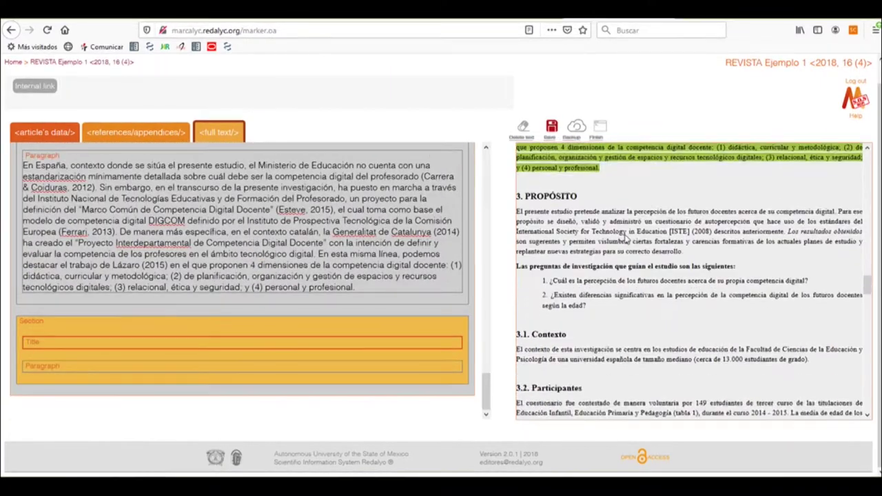
{"action": "left_click_drag", "start_coordinate": [522, 167], "coordinate": [577, 168]}
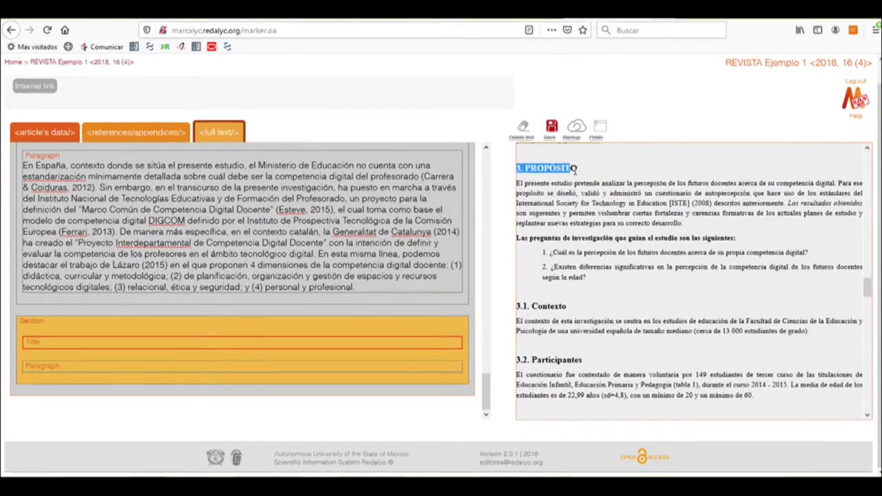
{"action": "left_click", "coordinate": [219, 344]}
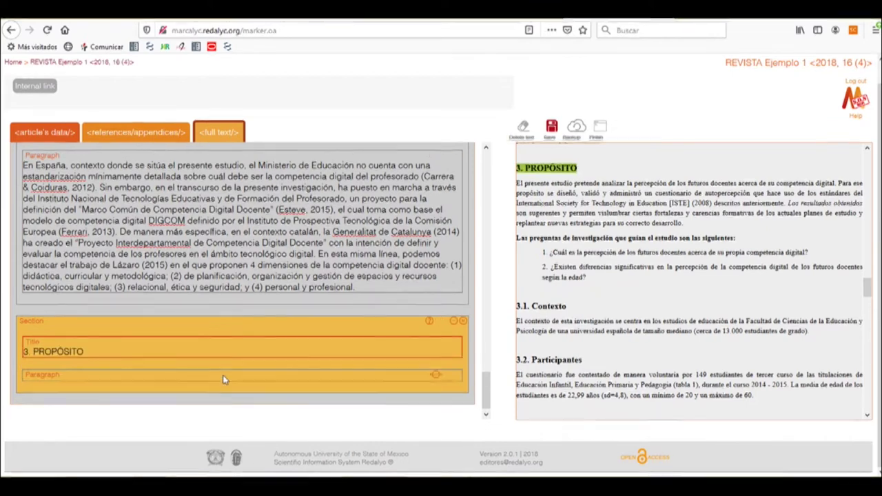
{"action": "left_click_drag", "start_coordinate": [522, 184], "coordinate": [738, 240]}
{"action": "left_click", "coordinate": [182, 374]}
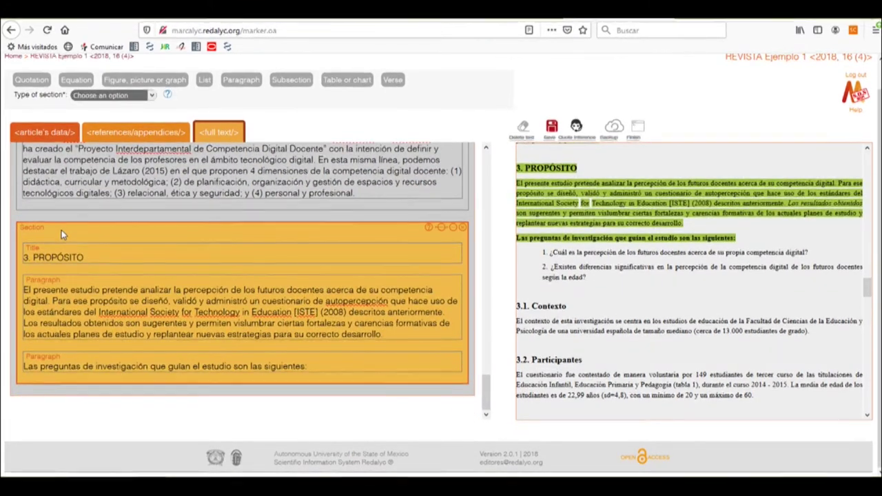
Step: Add a list to the "3. PROPÓSITO" section and set its type to Order
{"action": "left_click", "coordinate": [205, 82]}
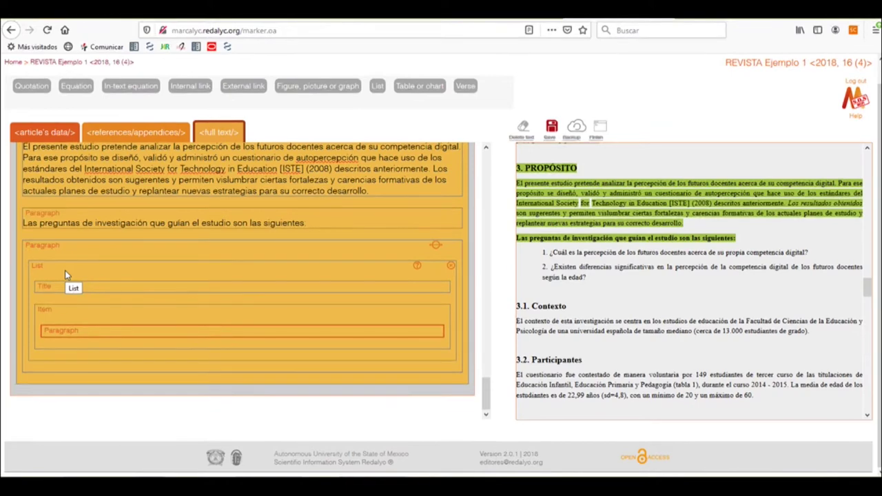
{"action": "left_click", "coordinate": [80, 291]}
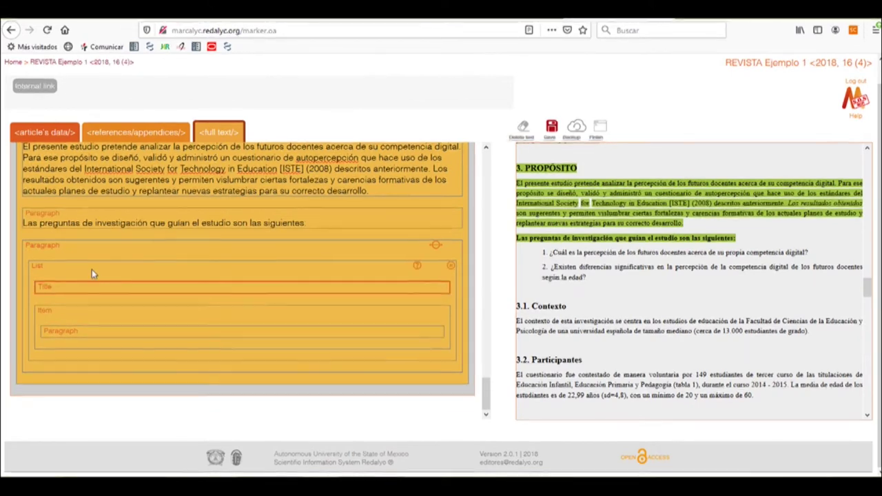
{"action": "left_click", "coordinate": [92, 269]}
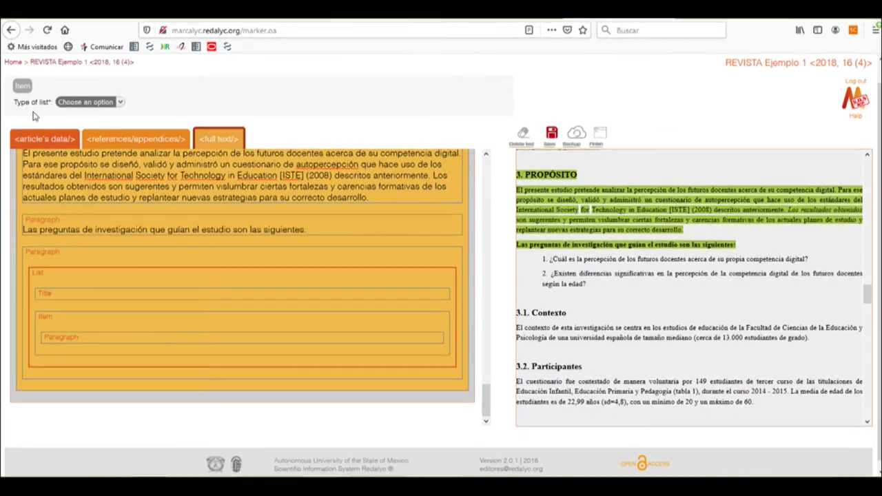
{"action": "left_click_drag", "start_coordinate": [15, 102], "coordinate": [49, 104]}
{"action": "left_click", "coordinate": [85, 102]}
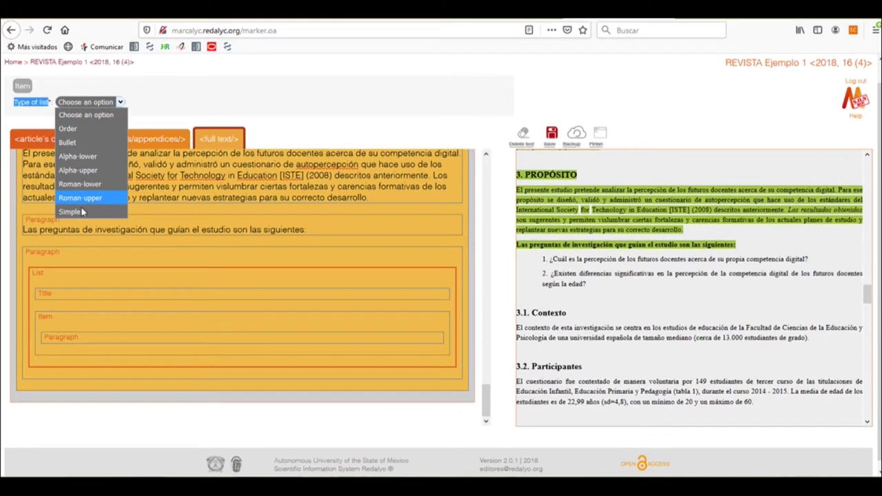
{"action": "left_click", "coordinate": [87, 130]}
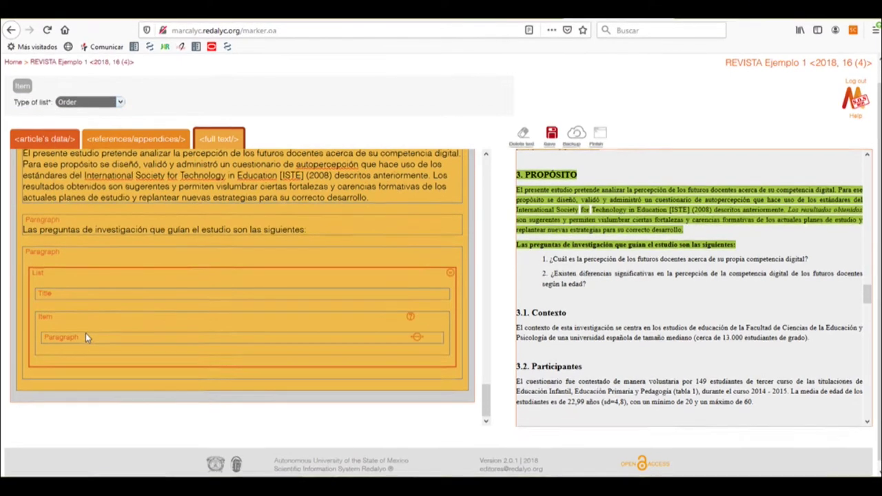
Step: Tag the first research question in the list's existing item, and add a second item holding the second question
{"action": "left_click", "coordinate": [86, 334]}
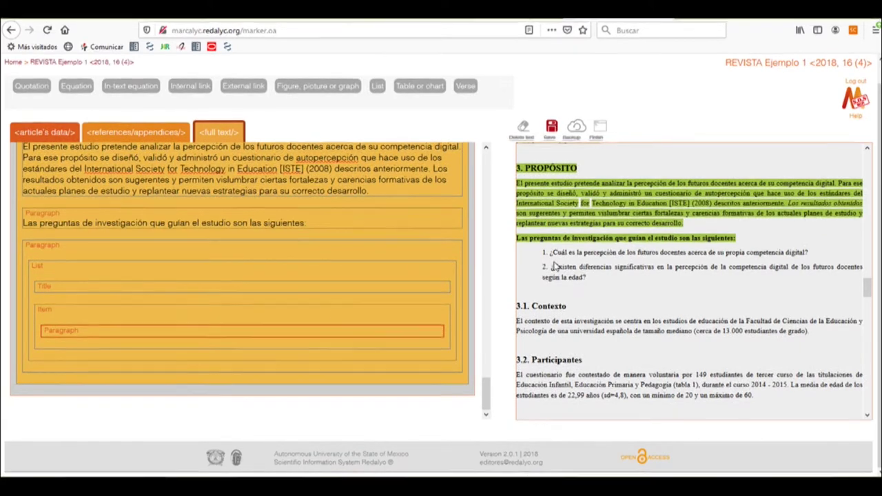
{"action": "left_click_drag", "start_coordinate": [551, 252], "coordinate": [812, 256]}
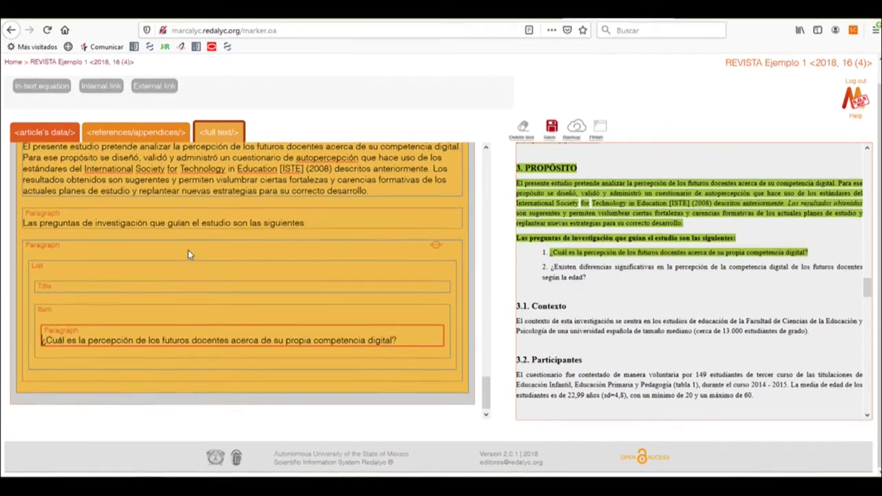
{"action": "left_click", "coordinate": [95, 274]}
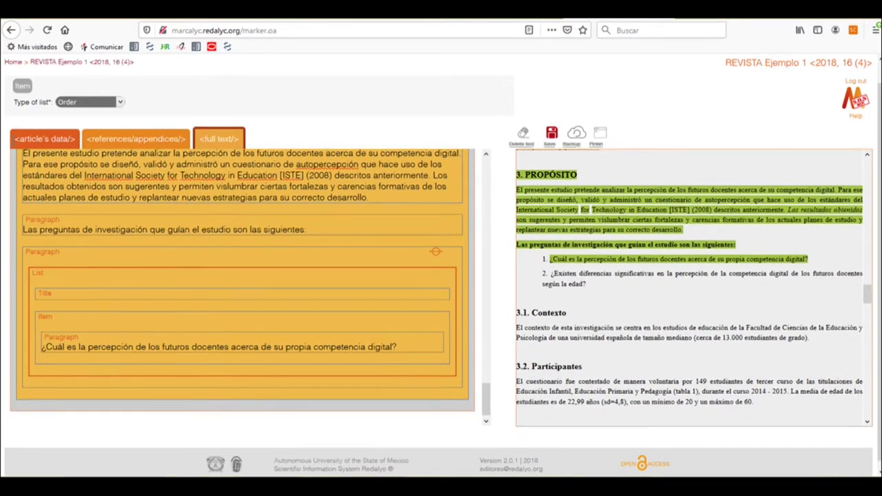
{"action": "left_click", "coordinate": [20, 88]}
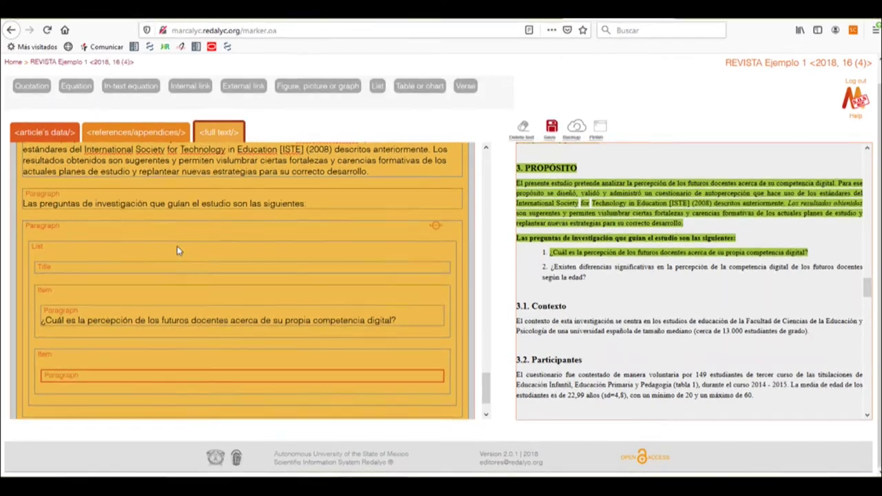
{"action": "left_click_drag", "start_coordinate": [552, 267], "coordinate": [587, 278]}
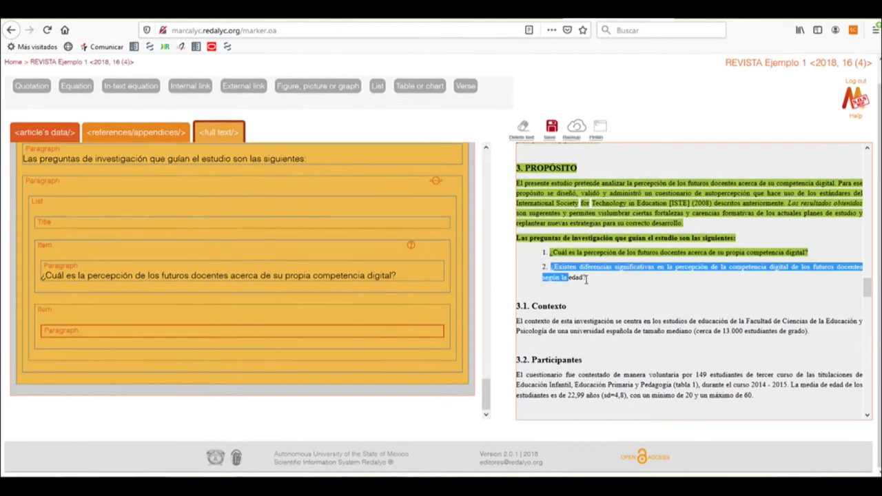
{"action": "scroll", "coordinate": [330, 288], "scroll_direction": "down", "scroll_amount": 1}
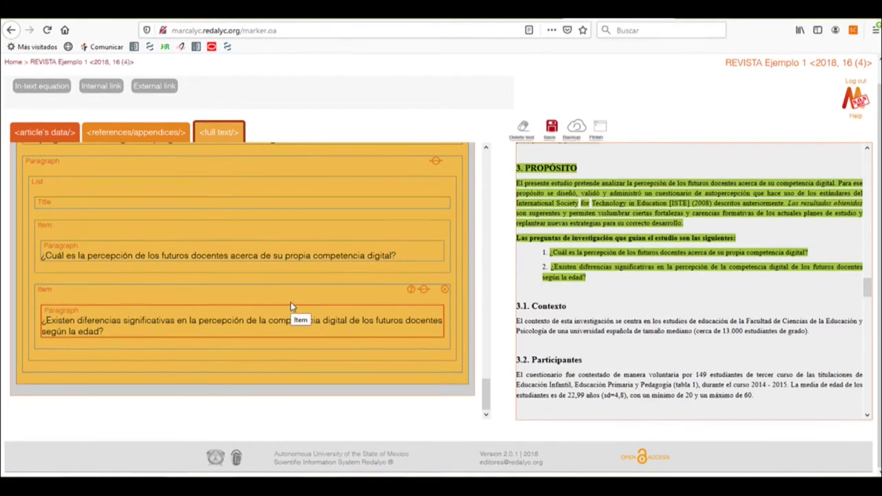
Step: Add an extra empty item at the end of the research question list and delete it again
{"action": "left_click", "coordinate": [145, 197]}
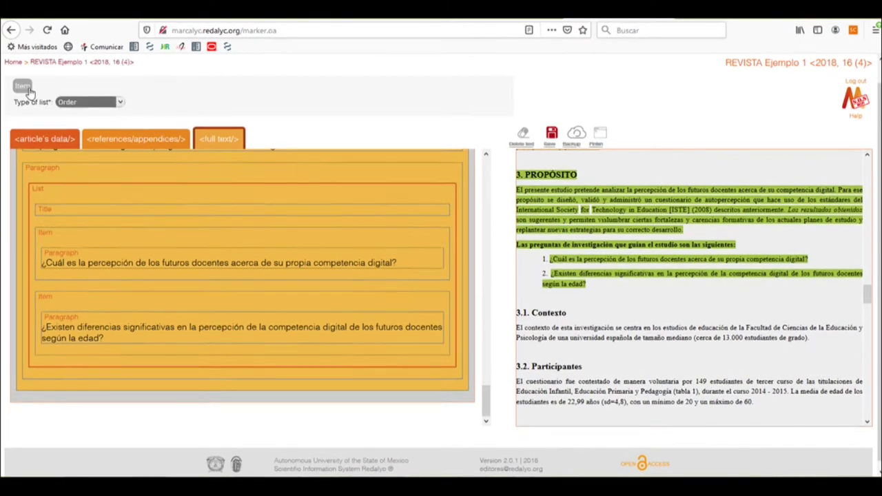
{"action": "left_click", "coordinate": [32, 95]}
{"action": "scroll", "coordinate": [156, 280], "scroll_direction": "down", "scroll_amount": 2}
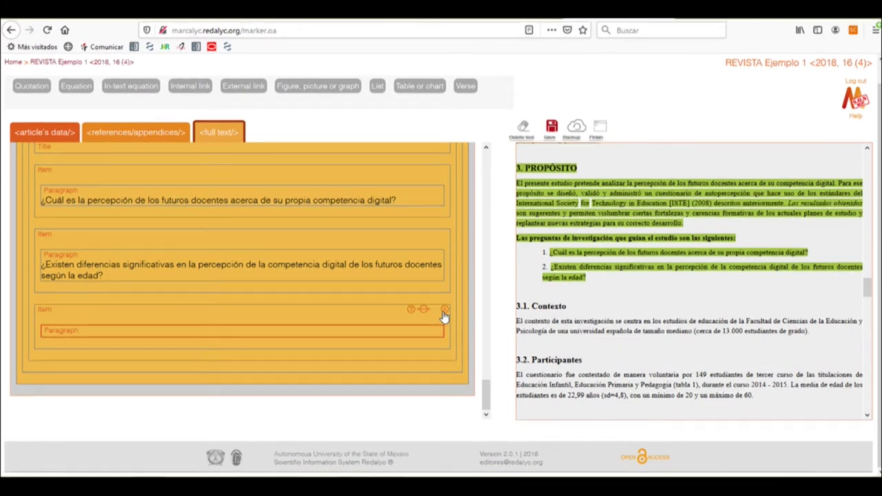
{"action": "left_click", "coordinate": [444, 308]}
{"action": "scroll", "coordinate": [193, 290], "scroll_direction": "up", "scroll_amount": 2}
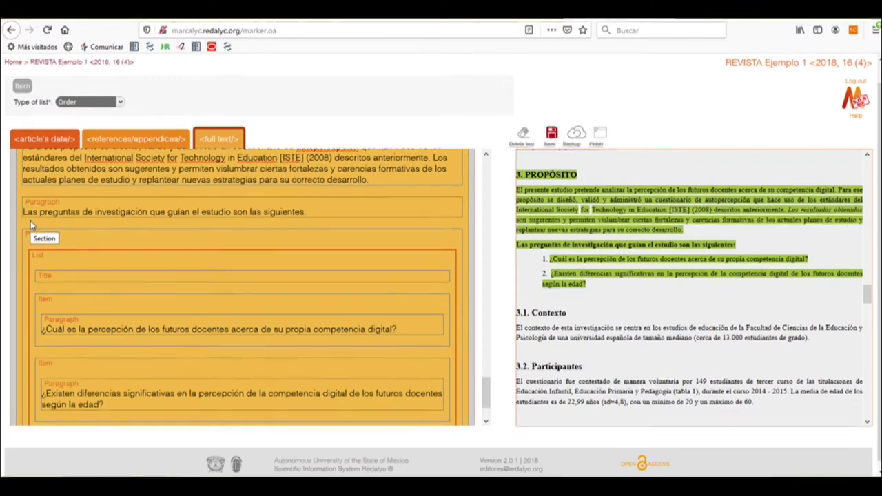
Step: Add a subsection to the "3. PROPÓSITO" section, tagging "3.1. Contexto" as its title and the text beneath that heading as its paragraph
{"action": "left_click", "coordinate": [31, 220]}
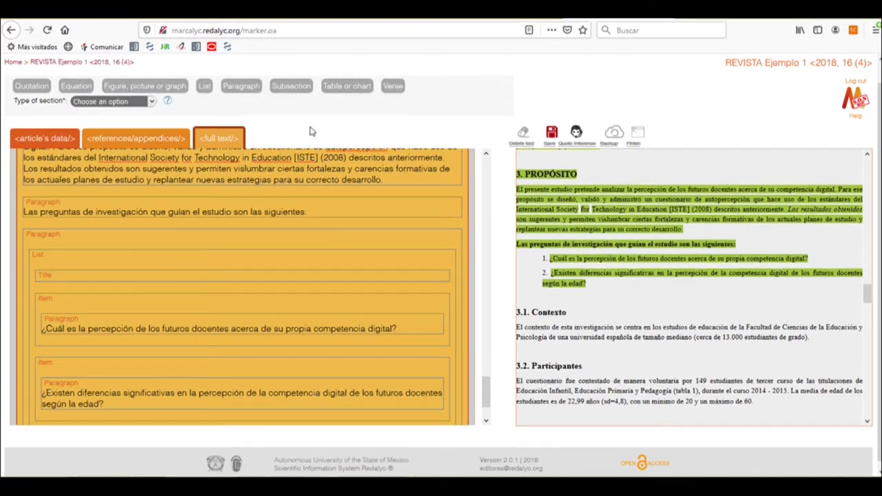
{"action": "left_click", "coordinate": [288, 87]}
{"action": "scroll", "coordinate": [189, 230], "scroll_direction": "down", "scroll_amount": 2}
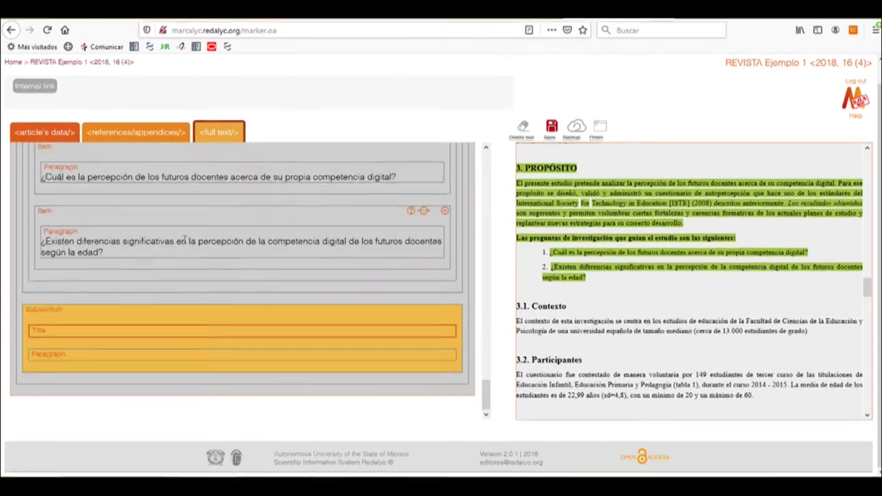
{"action": "left_click_drag", "start_coordinate": [517, 306], "coordinate": [567, 306]}
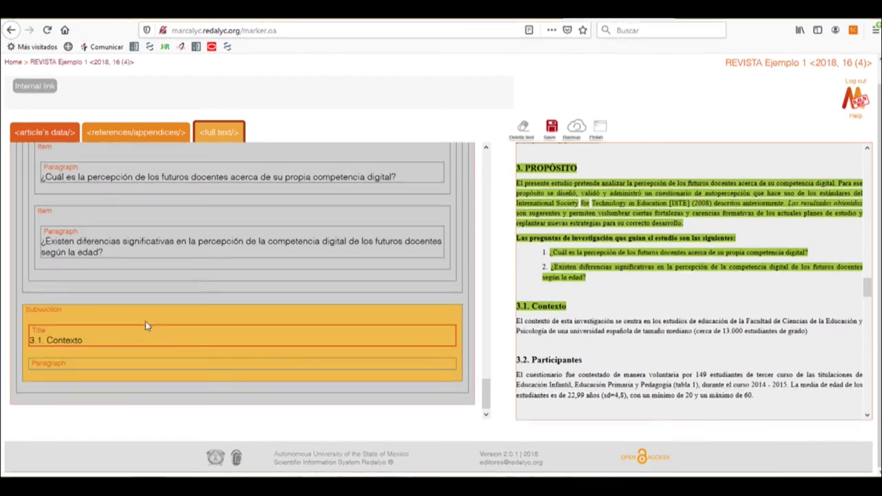
{"action": "left_click", "coordinate": [121, 362]}
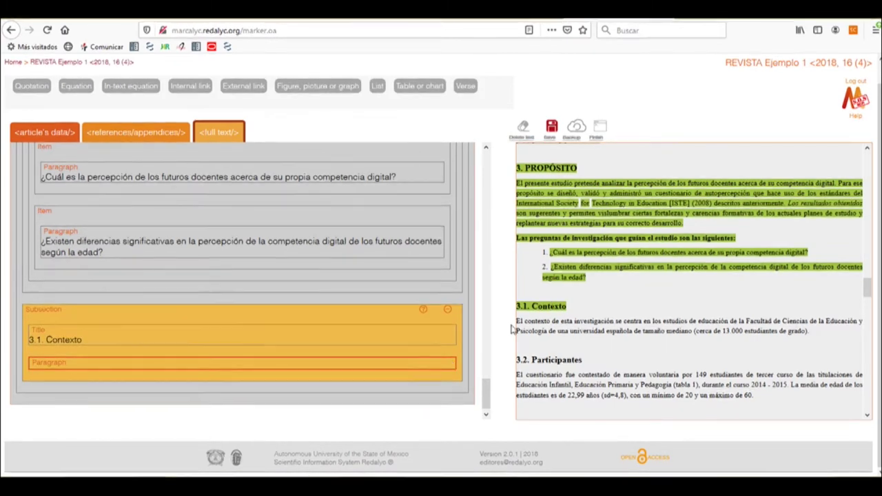
{"action": "left_click_drag", "start_coordinate": [515, 323], "coordinate": [808, 332]}
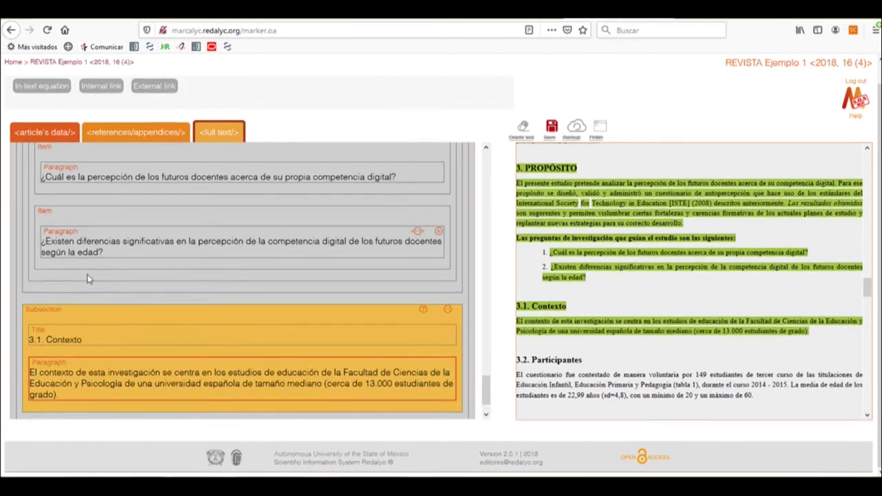
Step: Add a second subsection to the "3. PROPÓSITO" section, tagging "3.2. Participantes" as its title and the text beneath that heading as its paragraph
{"action": "left_click", "coordinate": [20, 302]}
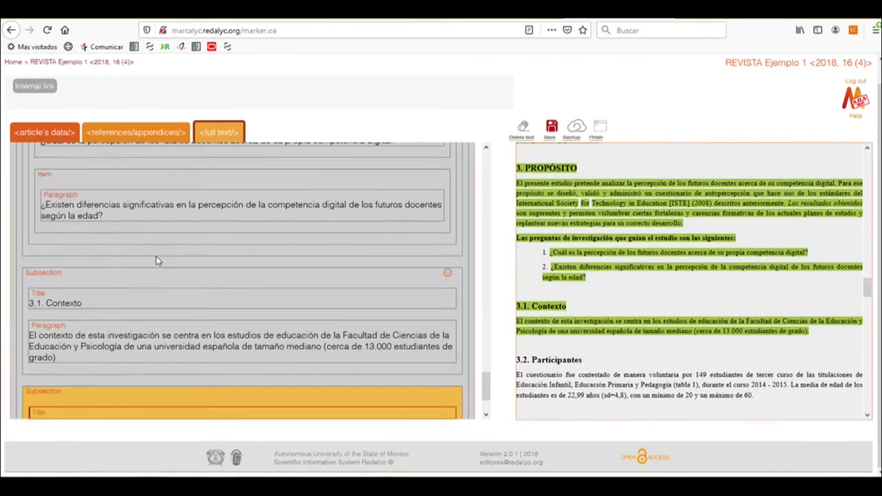
{"action": "scroll", "coordinate": [384, 325], "scroll_direction": "down", "scroll_amount": 2}
{"action": "scroll", "coordinate": [542, 246], "scroll_direction": "down", "scroll_amount": 3}
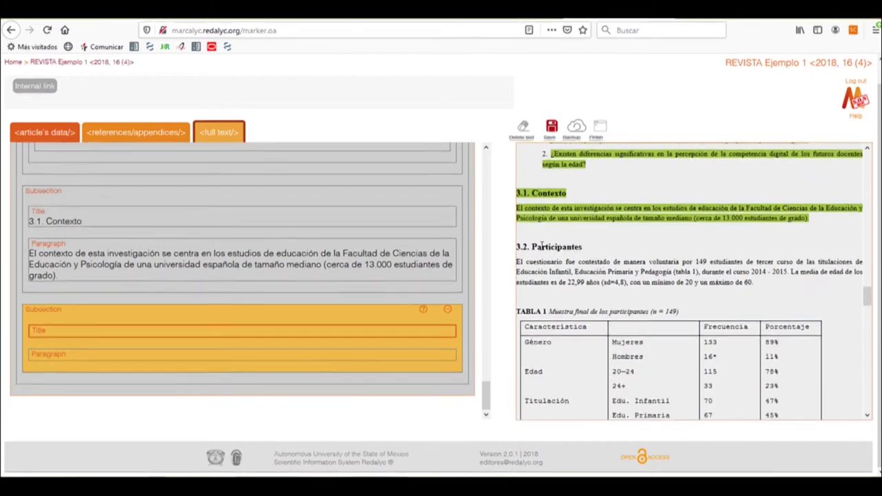
{"action": "left_click_drag", "start_coordinate": [516, 246], "coordinate": [583, 247]}
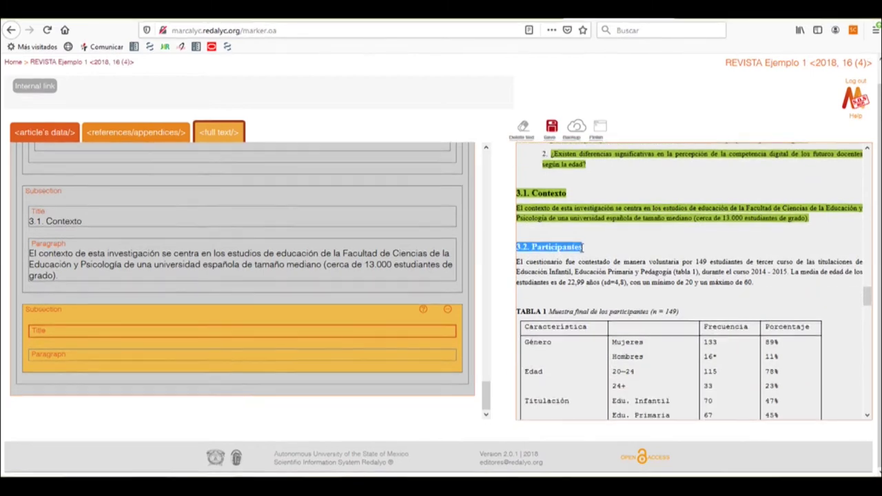
{"action": "left_click", "coordinate": [351, 365]}
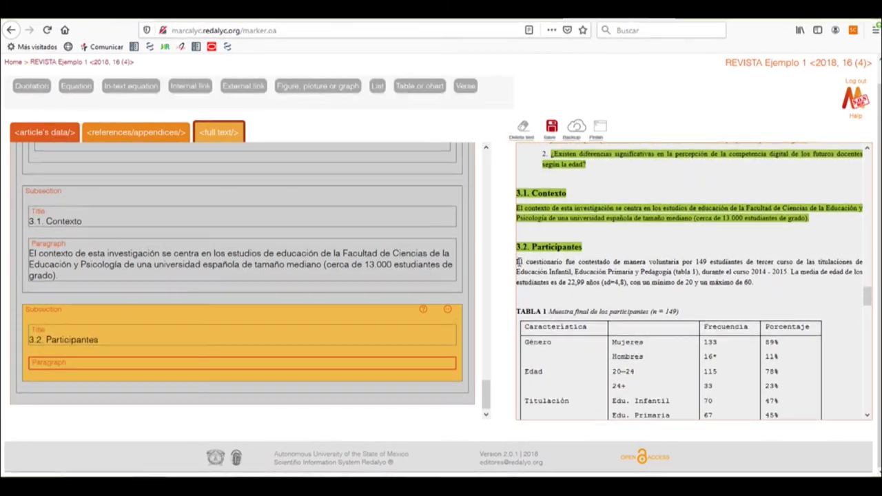
{"action": "left_click_drag", "start_coordinate": [518, 262], "coordinate": [756, 292]}
{"action": "scroll", "coordinate": [590, 230], "scroll_direction": "down", "scroll_amount": 3}
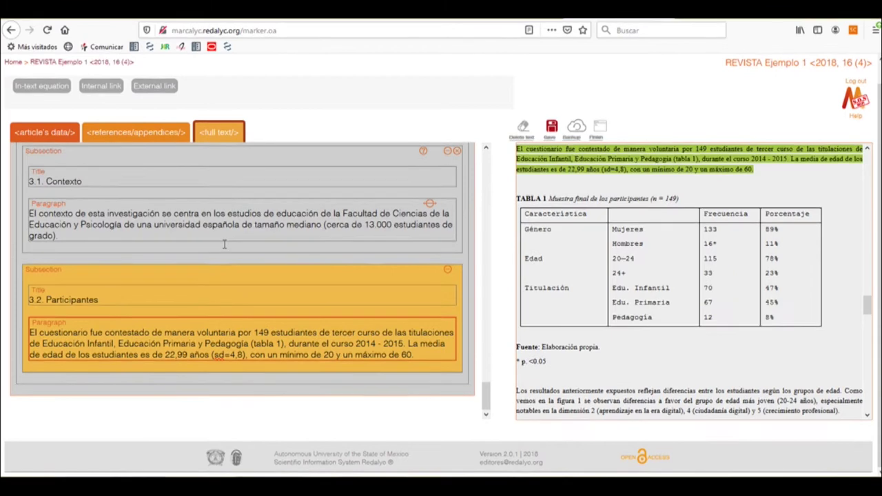
Step: Add a table or chart element to the "3.2. Participantes" subsection
{"action": "left_click", "coordinate": [107, 273]}
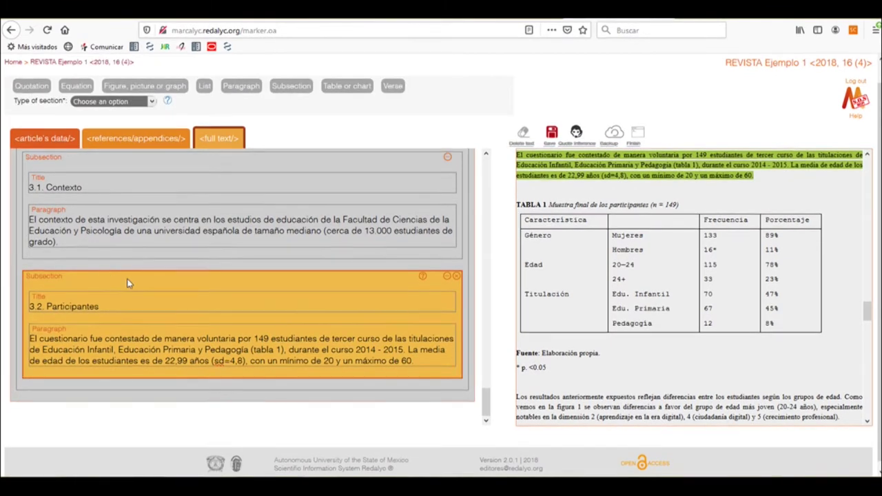
{"action": "left_click", "coordinate": [342, 90]}
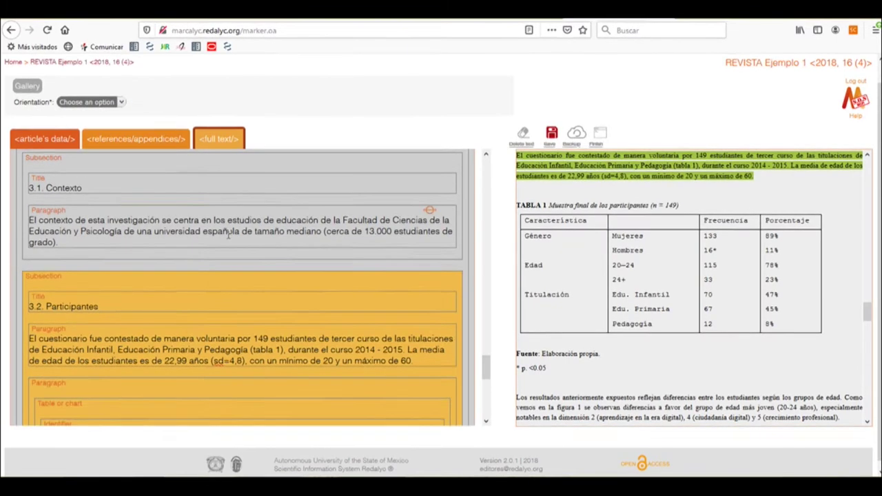
Step: Tag "TABLA 1" as the table's identifier and "Muestra final de los participantes (n = 149)" as its title
{"action": "scroll", "coordinate": [229, 235], "scroll_direction": "down", "scroll_amount": 3}
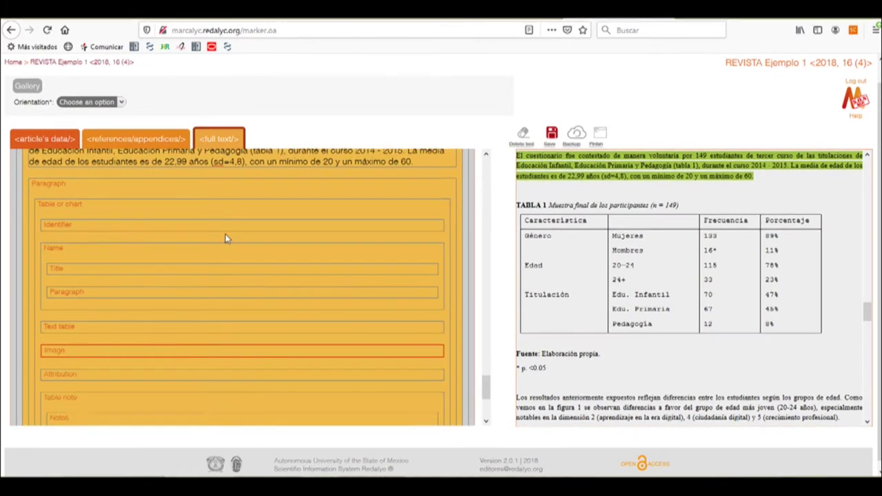
{"action": "left_click", "coordinate": [85, 230]}
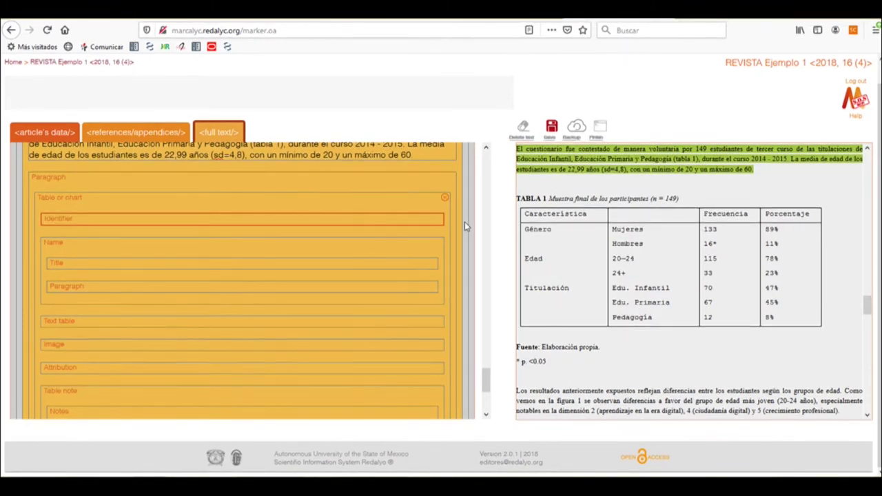
{"action": "left_click_drag", "start_coordinate": [517, 198], "coordinate": [546, 199]}
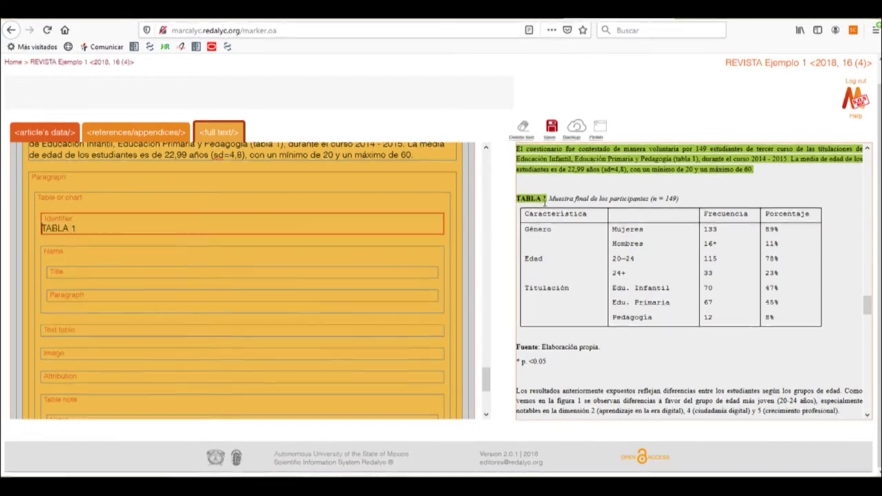
{"action": "left_click", "coordinate": [119, 270]}
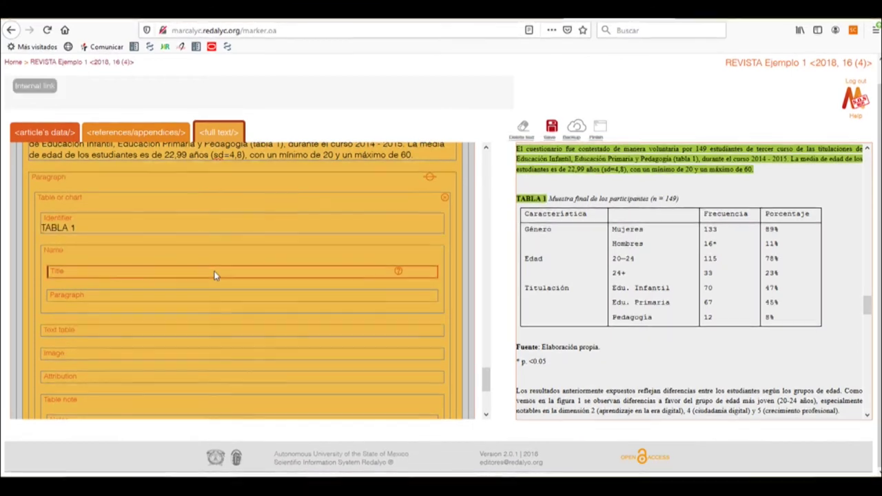
{"action": "left_click_drag", "start_coordinate": [548, 199], "coordinate": [679, 199]}
Step: Tag "Fuente: Elaboración propia." as the table's attribution and mark up its note with identifier "*" and paragraph "p. <0.05"
{"action": "scroll", "coordinate": [344, 209], "scroll_direction": "down", "scroll_amount": 3}
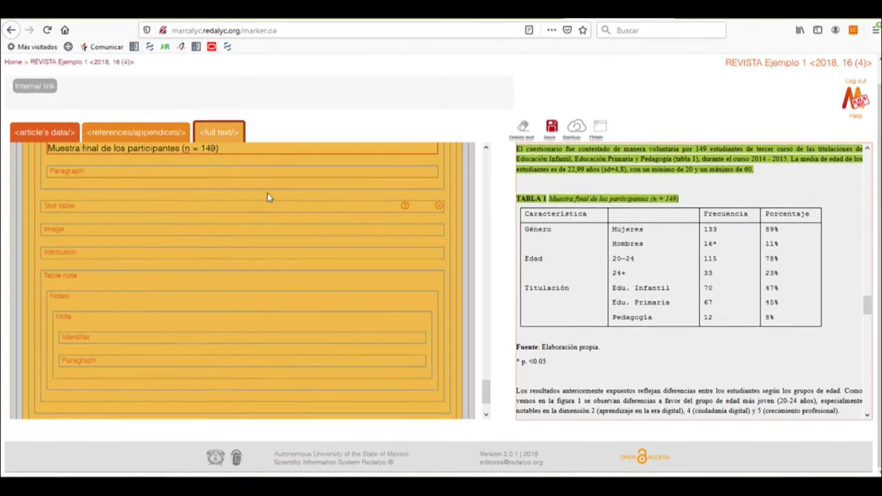
{"action": "left_click", "coordinate": [74, 256]}
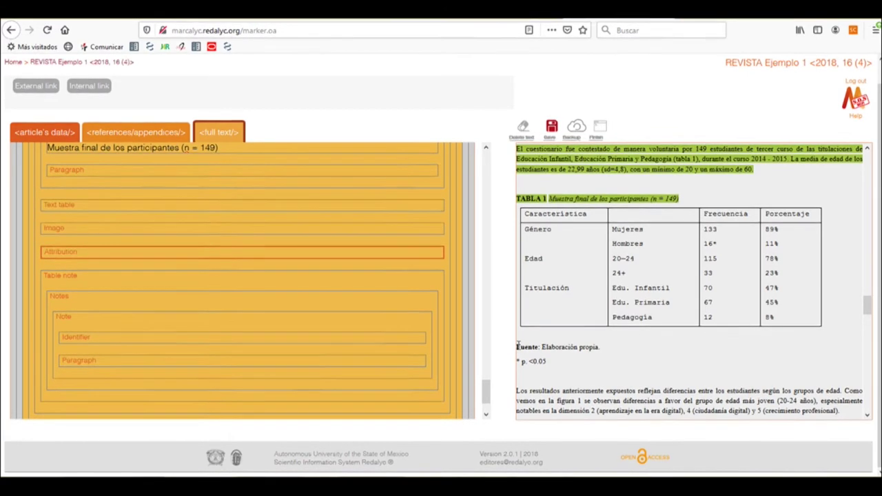
{"action": "left_click_drag", "start_coordinate": [517, 346], "coordinate": [600, 348]}
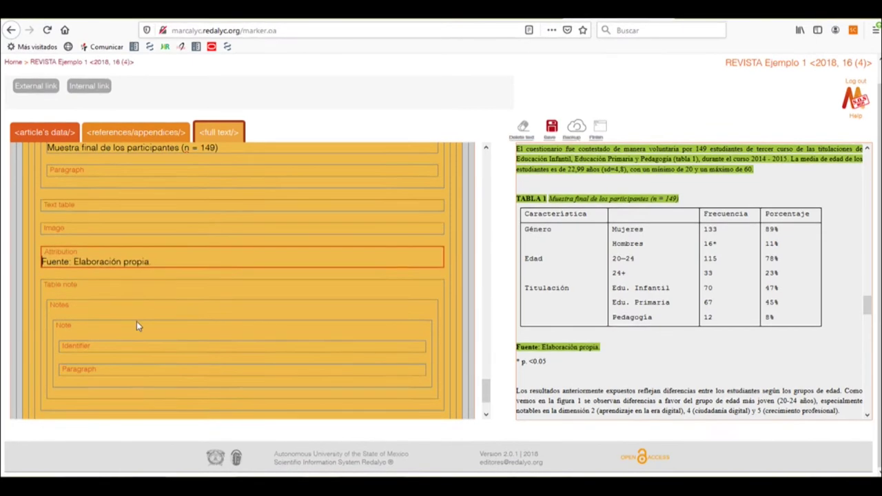
{"action": "left_click", "coordinate": [153, 348]}
{"action": "left_click_drag", "start_coordinate": [516, 362], "coordinate": [546, 361]}
{"action": "left_click", "coordinate": [418, 379]}
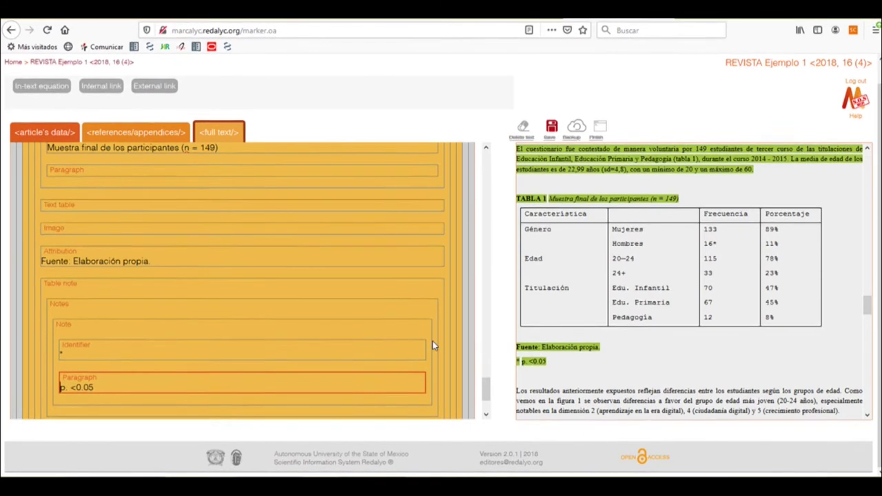
Step: Remove the table's empty image element, import the participants table from the source text as its text table and save it
{"action": "scroll", "coordinate": [199, 308], "scroll_direction": "up", "scroll_amount": 2}
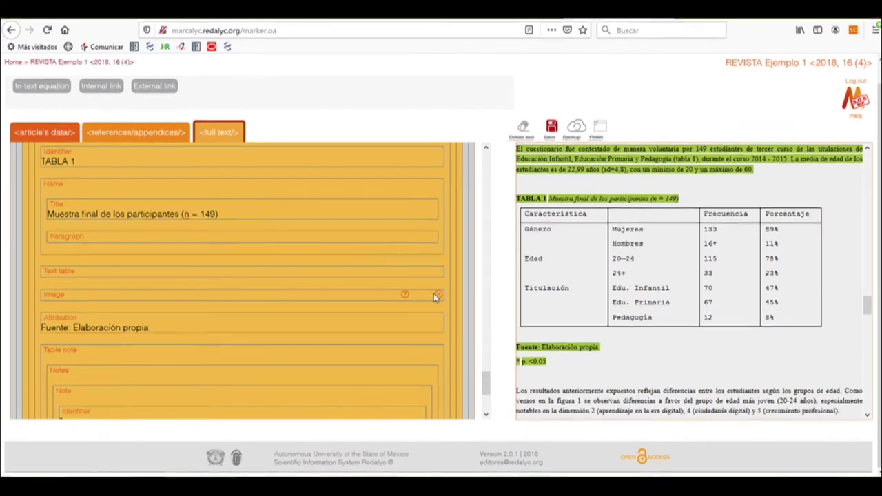
{"action": "left_click", "coordinate": [438, 298]}
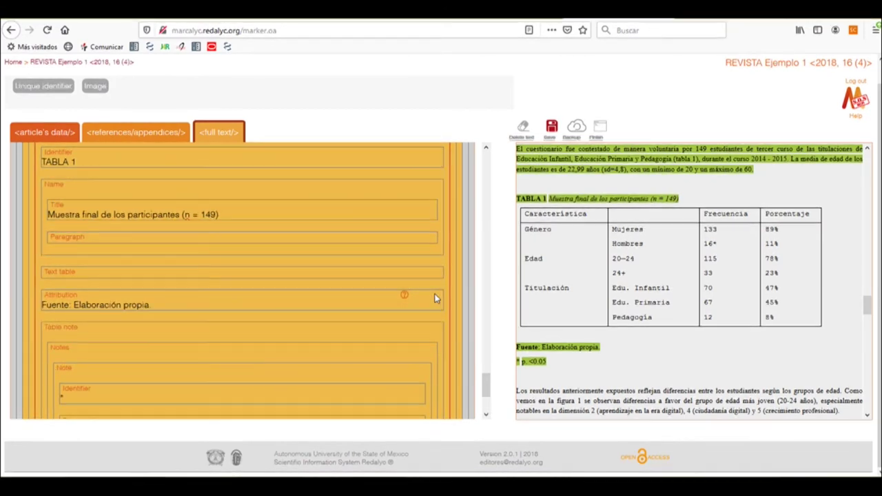
{"action": "left_click", "coordinate": [221, 272]}
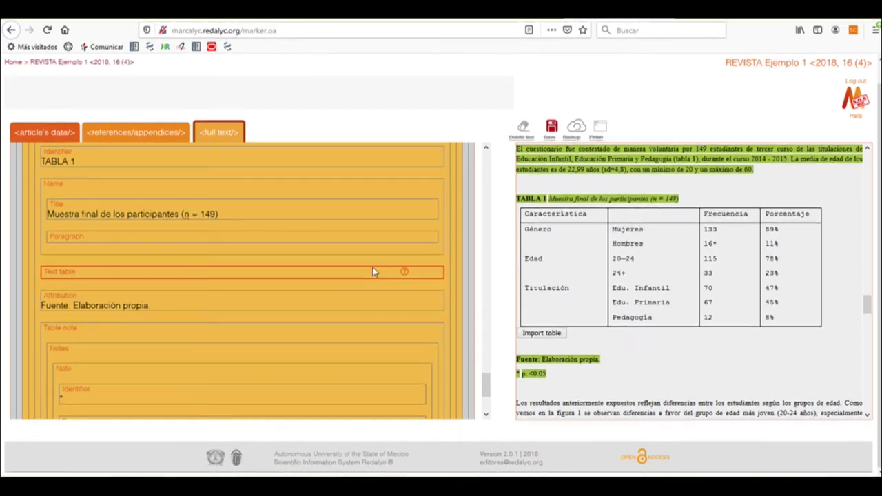
{"action": "left_click", "coordinate": [537, 333]}
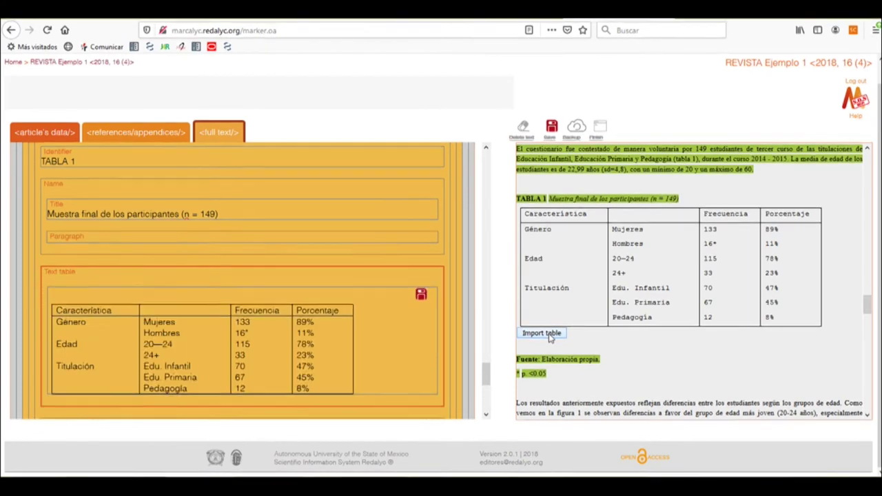
{"action": "scroll", "coordinate": [348, 334], "scroll_direction": "down", "scroll_amount": 2}
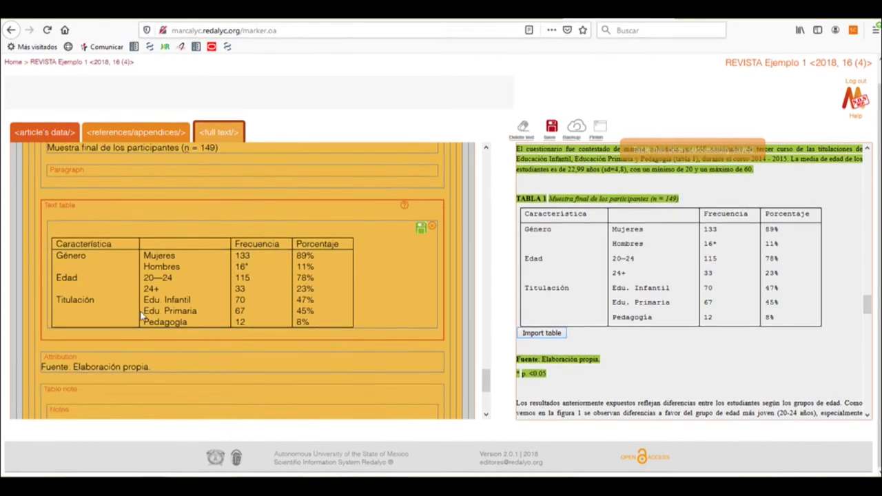
Step: Link the mention "tabla 1" in the "3.2. Participantes" paragraph to the imported table as an internal link
{"action": "scroll", "coordinate": [355, 288], "scroll_direction": "up", "scroll_amount": 2}
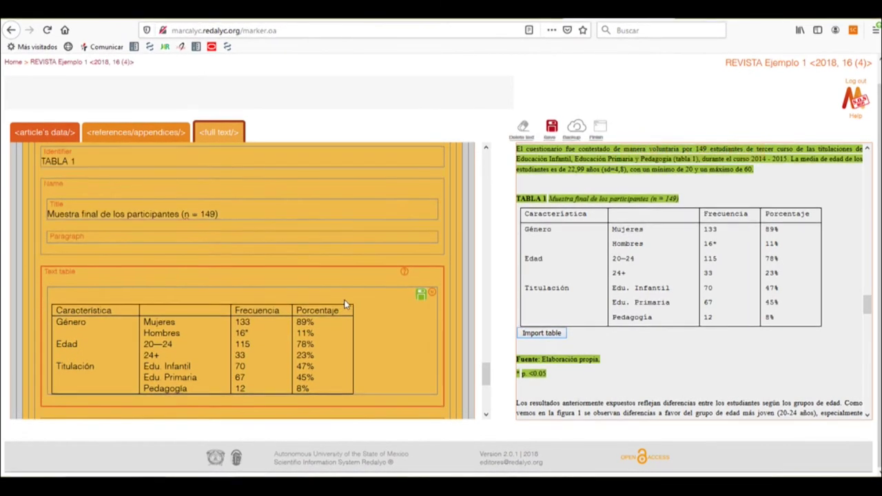
{"action": "scroll", "coordinate": [348, 309], "scroll_direction": "up", "scroll_amount": 2}
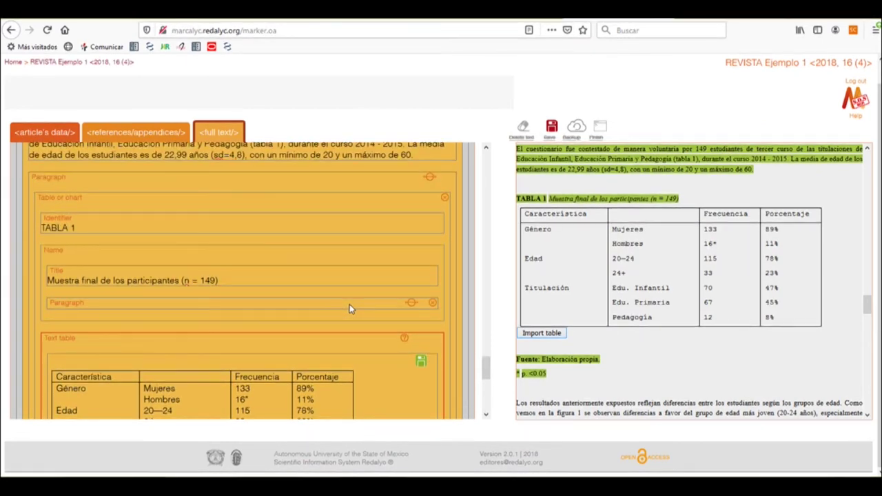
{"action": "scroll", "coordinate": [349, 304], "scroll_direction": "up", "scroll_amount": 1}
{"action": "scroll", "coordinate": [349, 308], "scroll_direction": "up", "scroll_amount": 2}
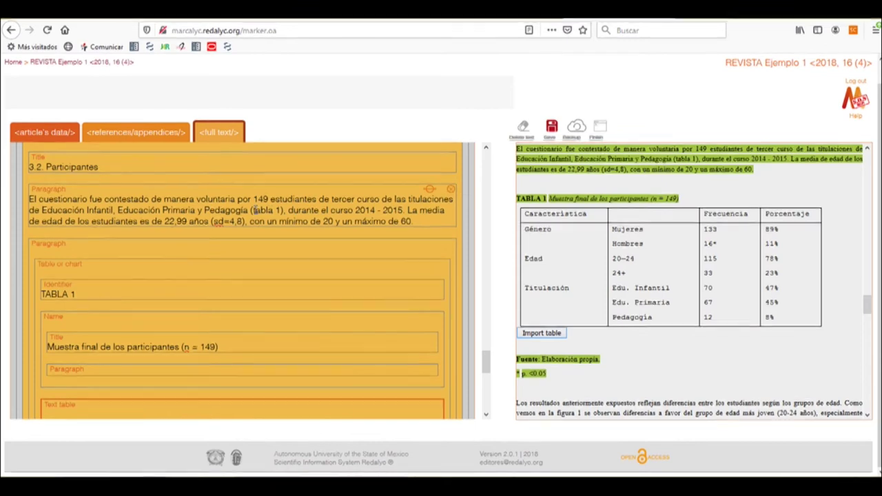
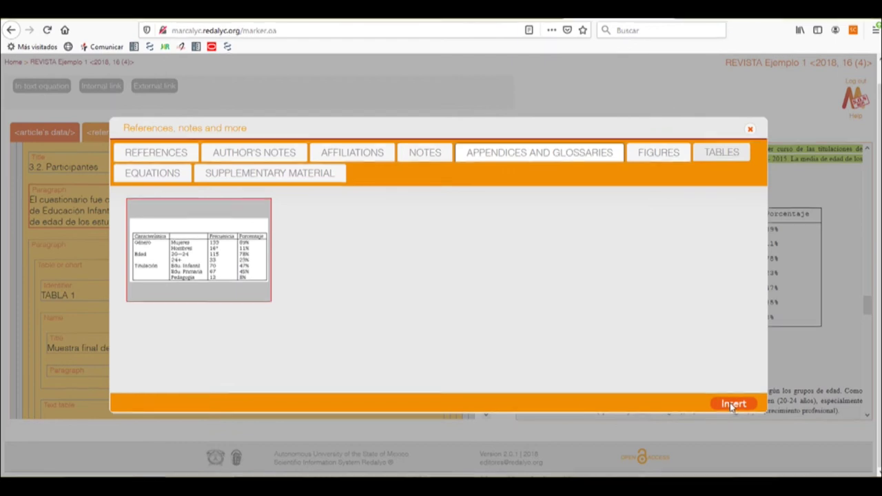
{"action": "left_click", "coordinate": [719, 404]}
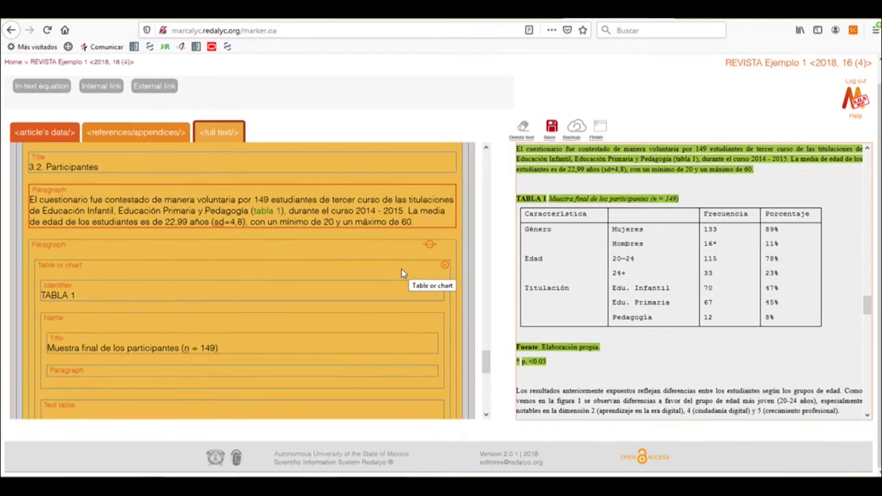
Step: Add a paragraph after the table in "3.2. Participantes" and tag the text beginning "Los resultados anteriormente expuestos" as its content
{"action": "scroll", "coordinate": [384, 274], "scroll_direction": "down", "scroll_amount": 4}
{"action": "scroll", "coordinate": [382, 273], "scroll_direction": "down", "scroll_amount": 3}
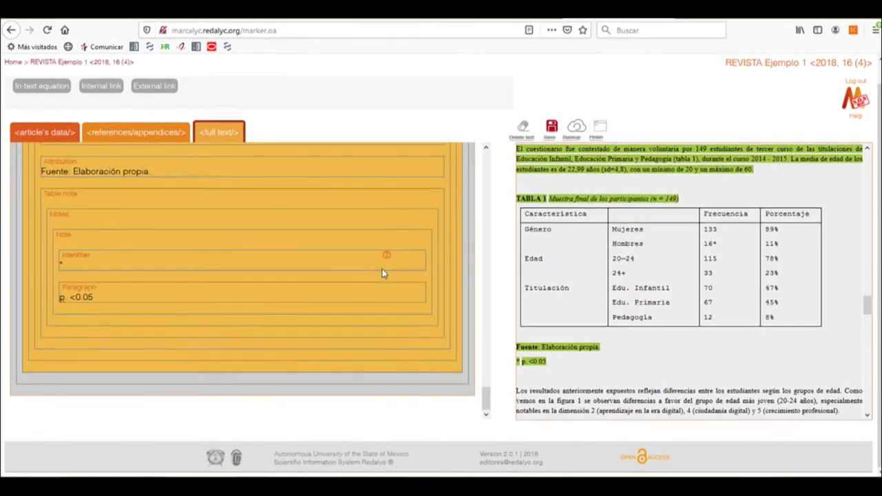
{"action": "left_click", "coordinate": [30, 369]}
{"action": "left_click", "coordinate": [241, 85]}
{"action": "scroll", "coordinate": [602, 303], "scroll_direction": "down", "scroll_amount": 3}
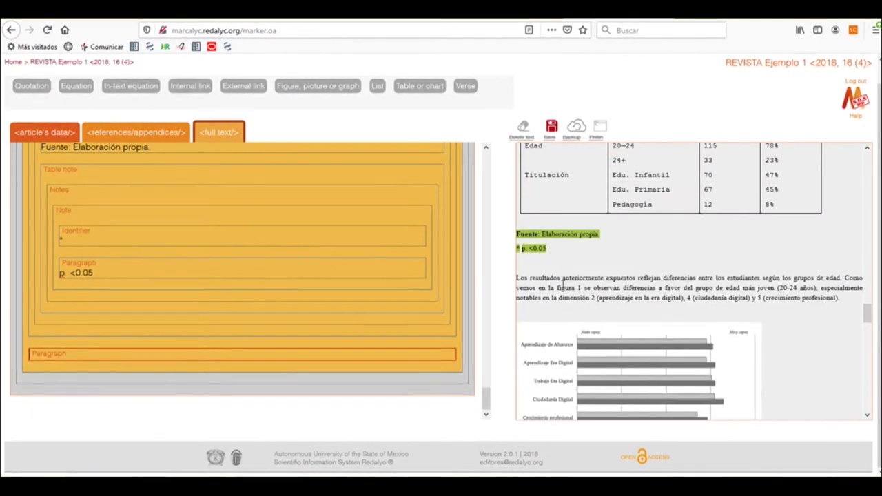
{"action": "left_click_drag", "start_coordinate": [517, 277], "coordinate": [650, 301]}
{"action": "left_click_drag", "start_coordinate": [740, 311], "coordinate": [840, 304]}
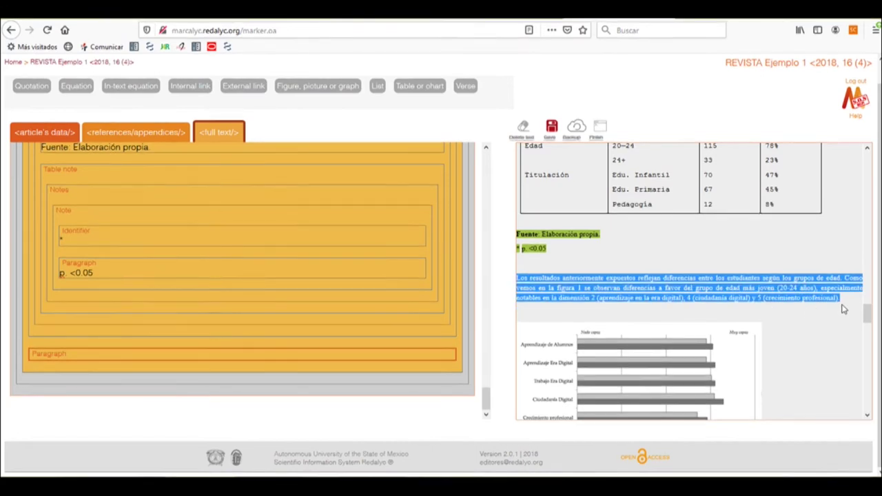
Step: Add a figure, picture or graph element at the end of the "3.2. Participantes" subsection
{"action": "scroll", "coordinate": [628, 300], "scroll_direction": "down", "scroll_amount": 5}
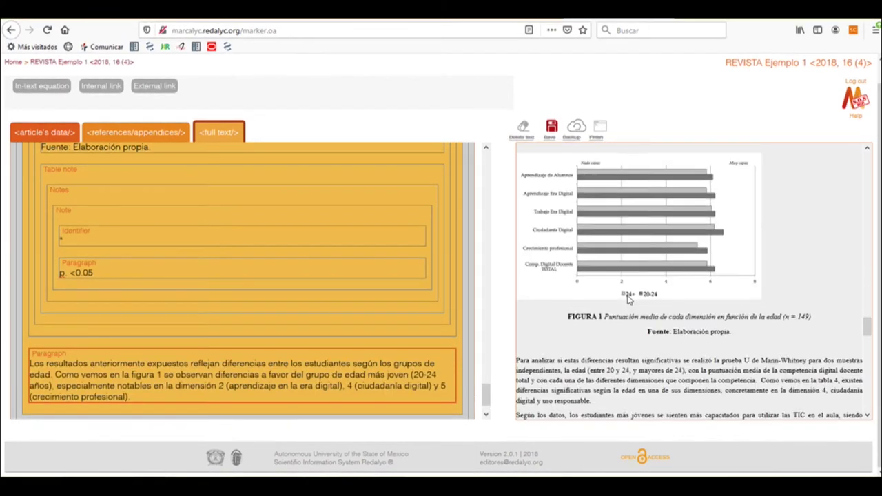
{"action": "scroll", "coordinate": [231, 279], "scroll_direction": "down", "scroll_amount": 1}
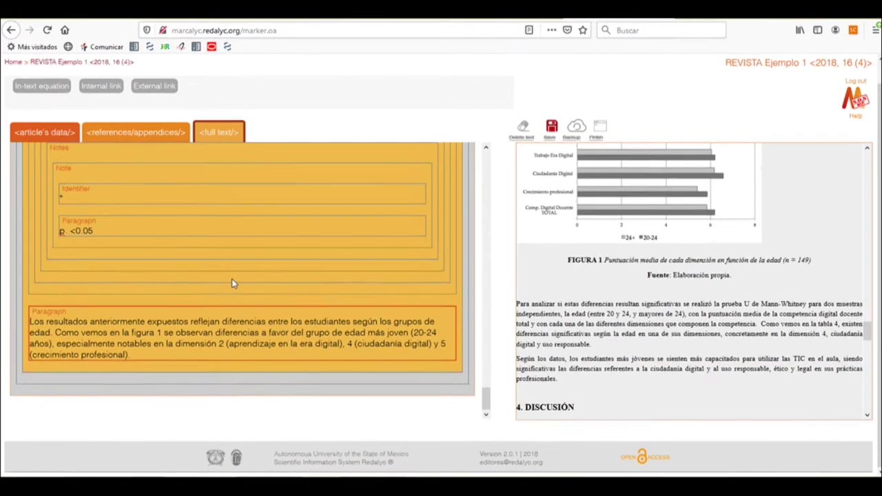
{"action": "left_click", "coordinate": [184, 300]}
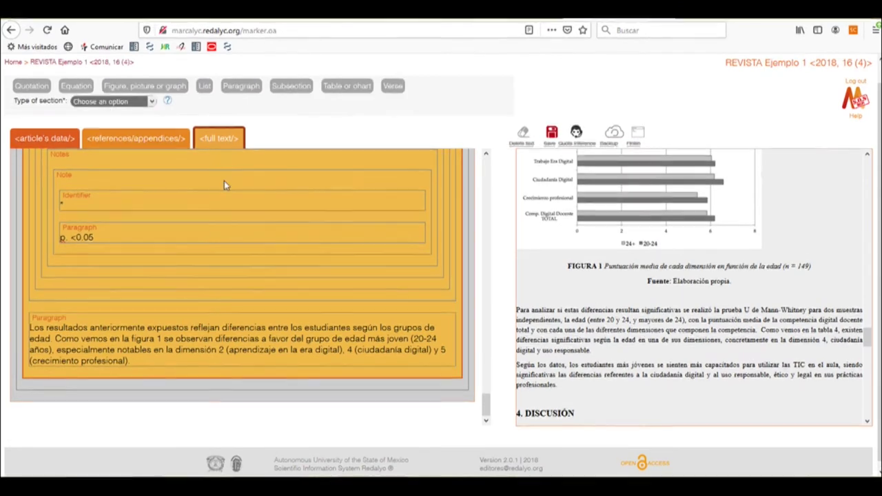
{"action": "left_click", "coordinate": [140, 87]}
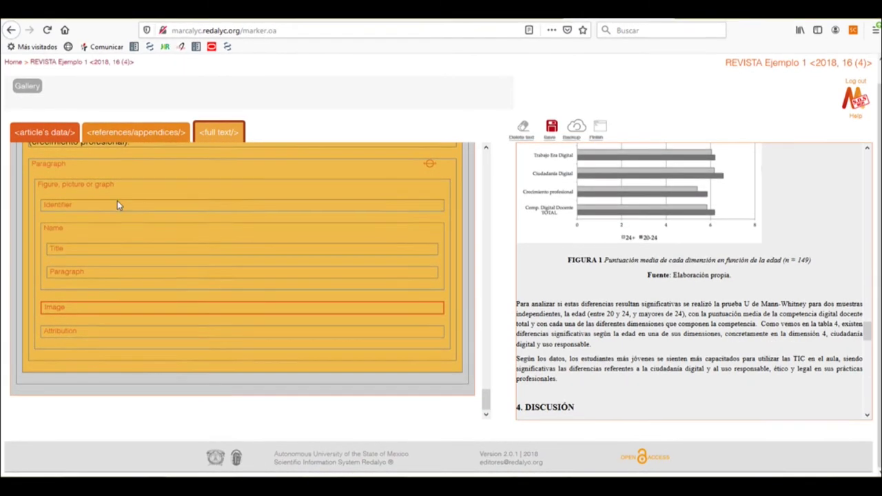
Step: Tag the figure's identifier "FIGURA 1", its title "Puntuación media de cada dimensión en función de la edad (n = 149)" and its attribution "Fuente: Elaboración propia."
{"action": "left_click", "coordinate": [102, 207]}
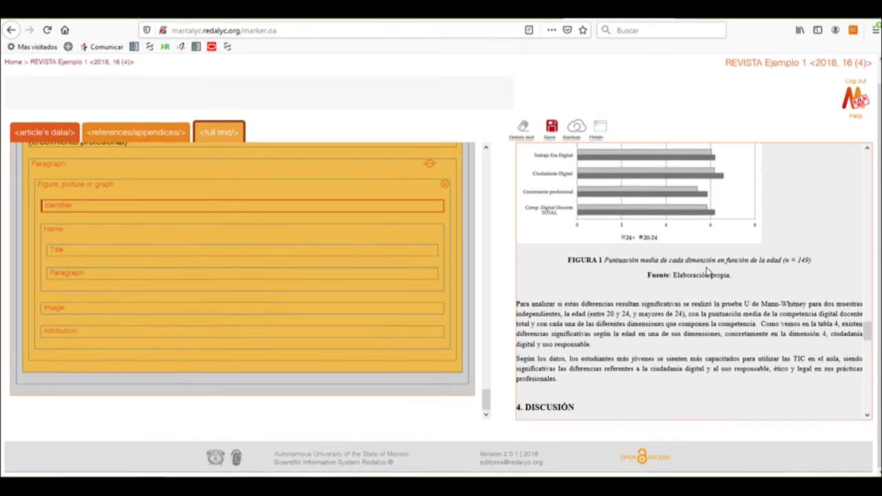
{"action": "left_click_drag", "start_coordinate": [602, 261], "coordinate": [567, 261]}
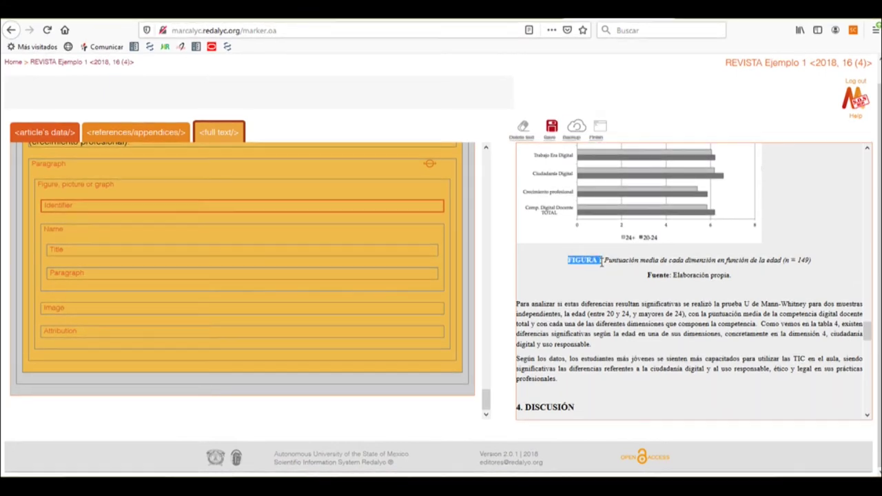
{"action": "left_click", "coordinate": [357, 260]}
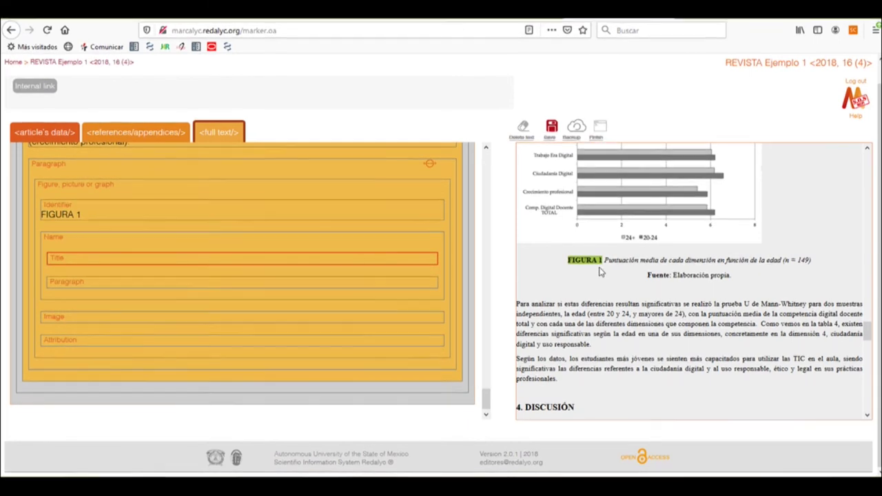
{"action": "left_click_drag", "start_coordinate": [611, 262], "coordinate": [811, 261]}
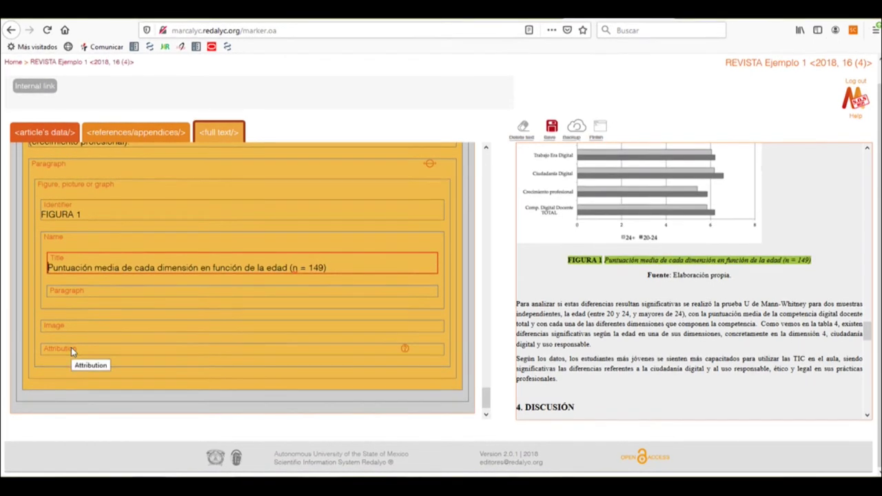
{"action": "left_click", "coordinate": [125, 350]}
{"action": "left_click_drag", "start_coordinate": [648, 275], "coordinate": [731, 276]}
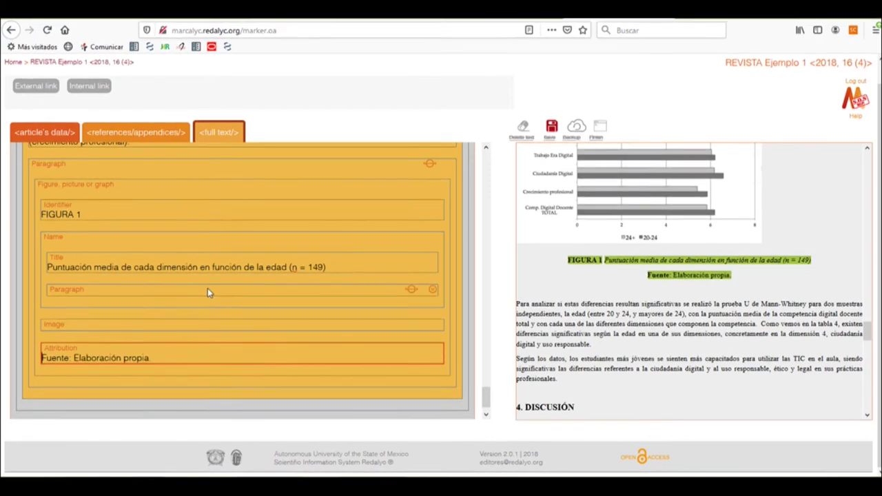
Step: Upload Fig01.png to the gallery and choose it as the image of the figure
{"action": "left_click", "coordinate": [72, 329]}
{"action": "left_click", "coordinate": [29, 87]}
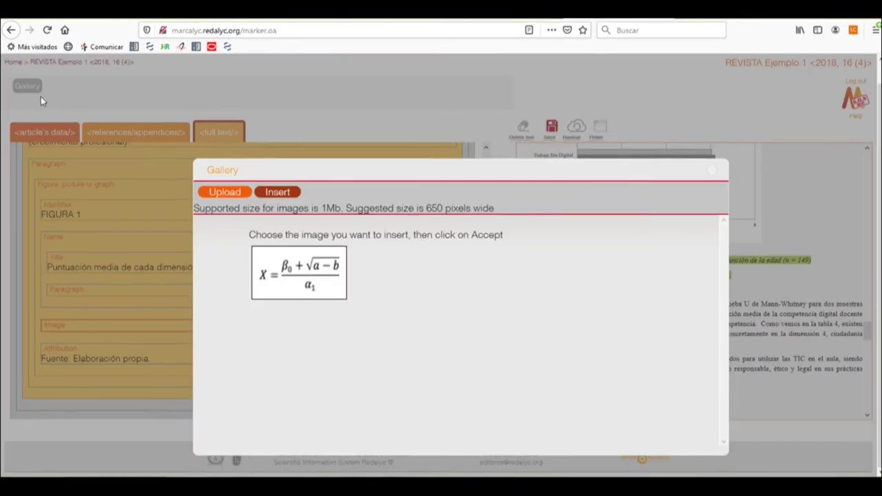
{"action": "left_click", "coordinate": [226, 192]}
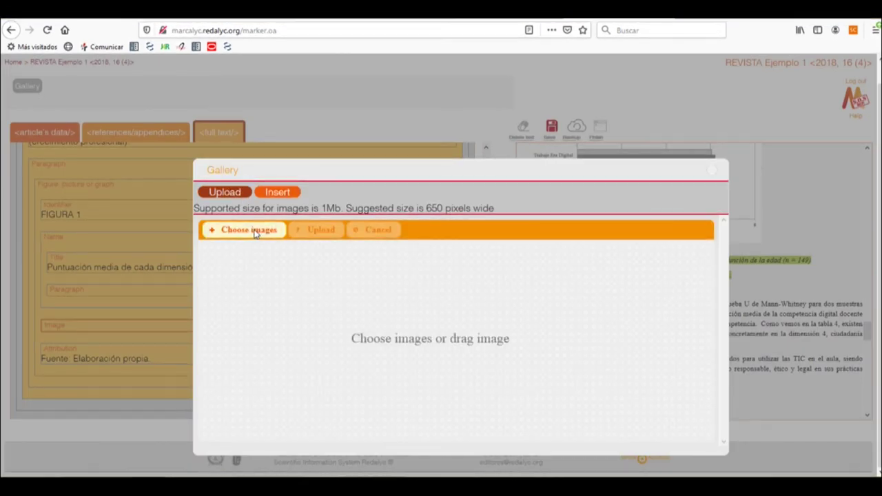
{"action": "left_click", "coordinate": [254, 232]}
{"action": "left_click", "coordinate": [134, 103]}
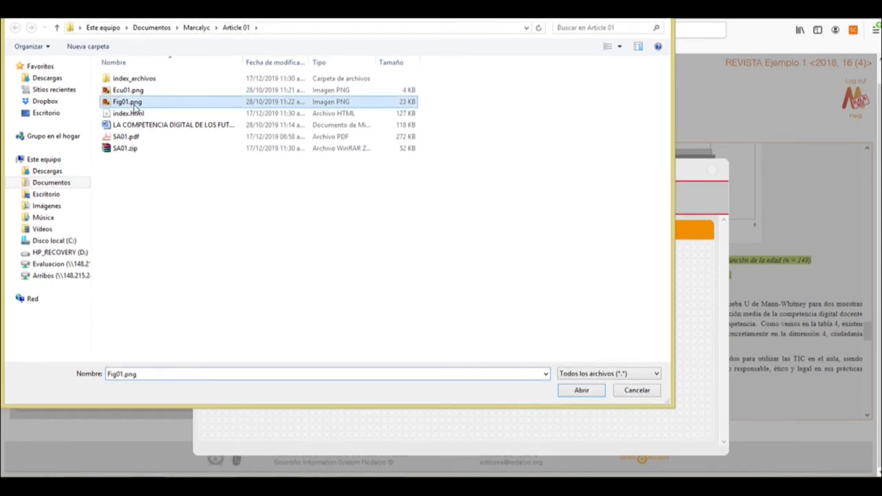
{"action": "double_click", "coordinate": [135, 102]}
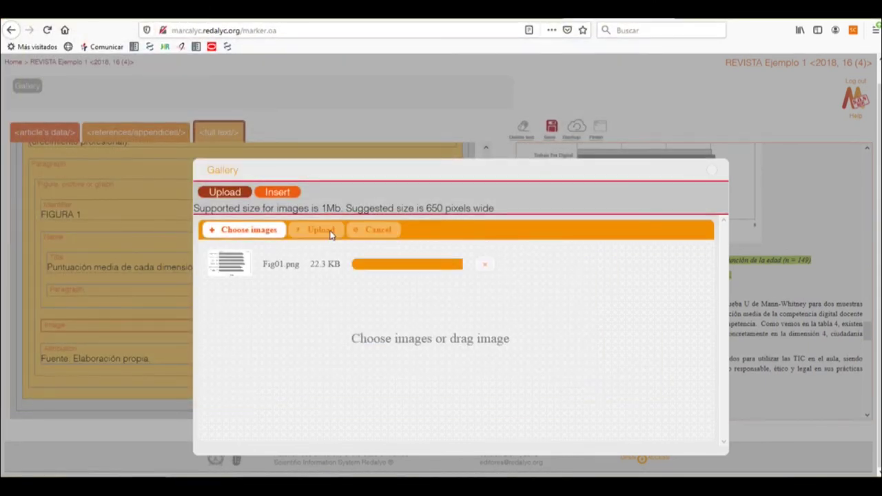
{"action": "left_click", "coordinate": [279, 193]}
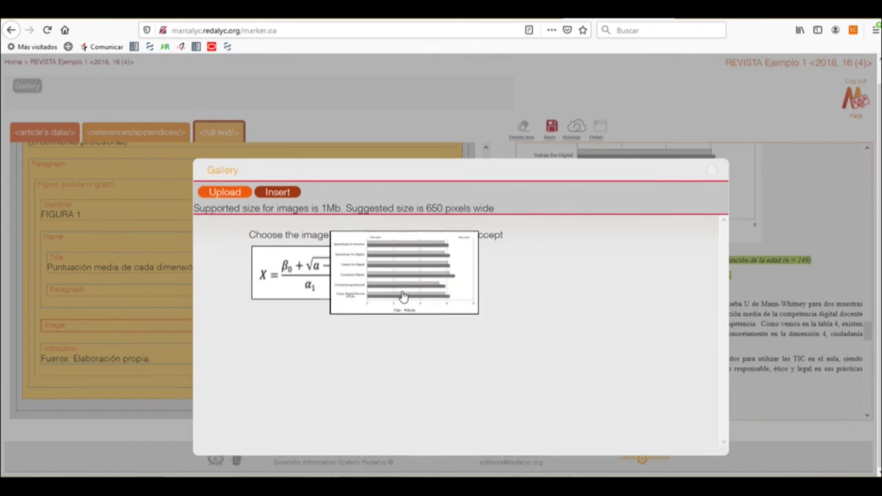
{"action": "left_click", "coordinate": [404, 294]}
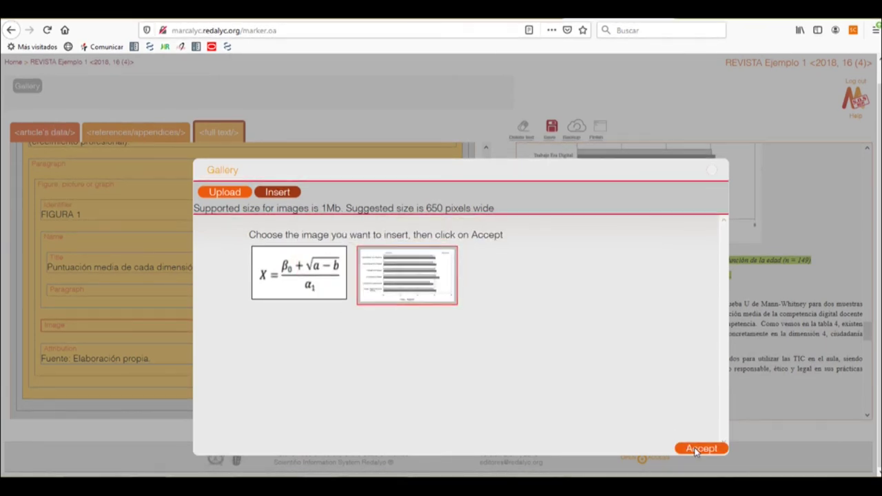